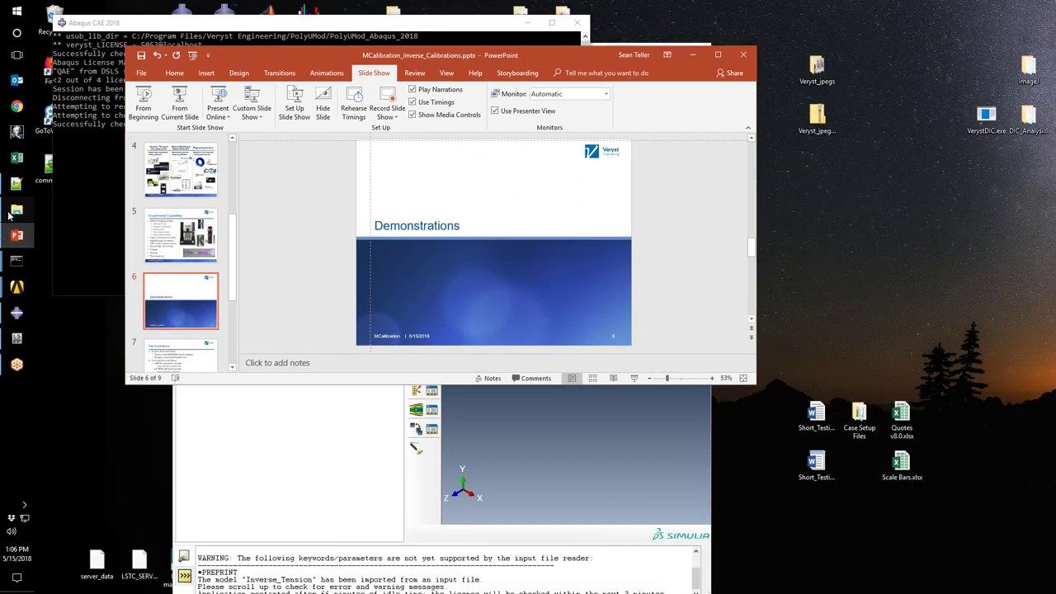
- Leave the slides to start the MCalibration demonstration
{"action": "left_click", "coordinate": [12, 211]}
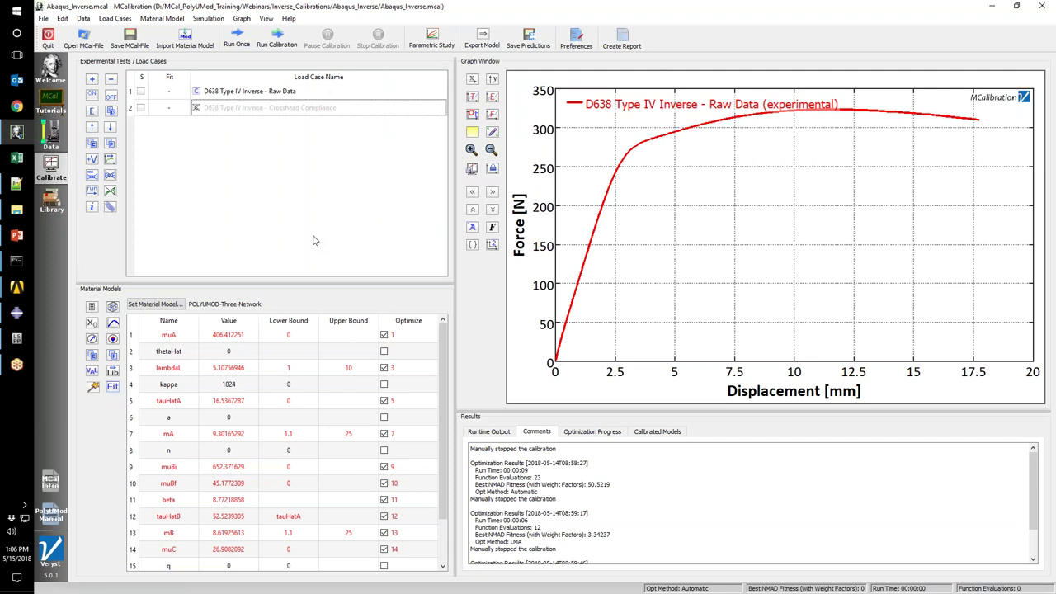
- Select the D638 Type IV Inverse raw data load case and show its property tooltip
{"action": "left_click", "coordinate": [291, 93]}
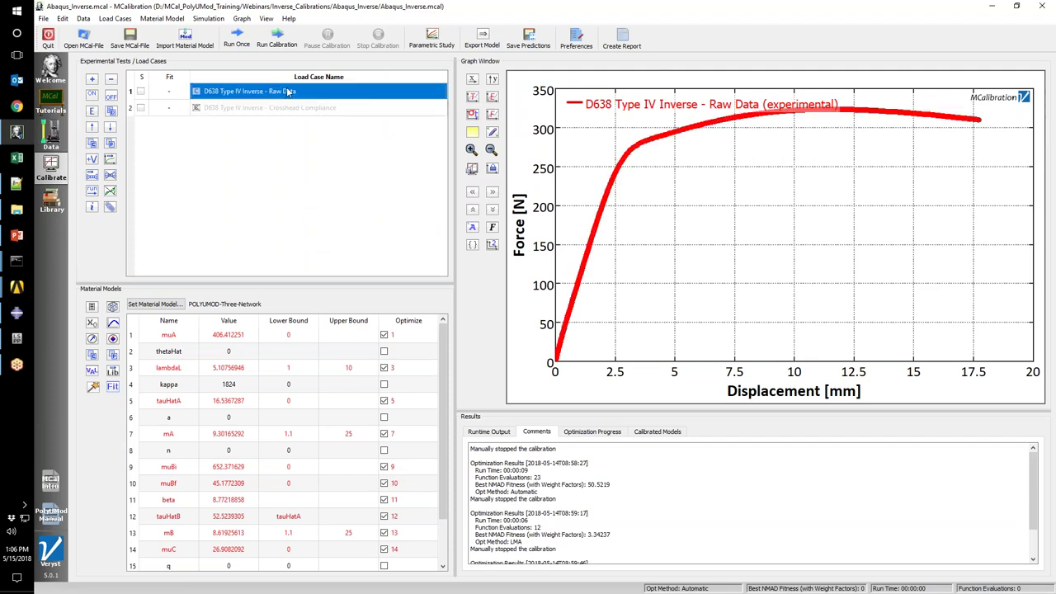
{"action": "mouse_move", "coordinate": [292, 95]}
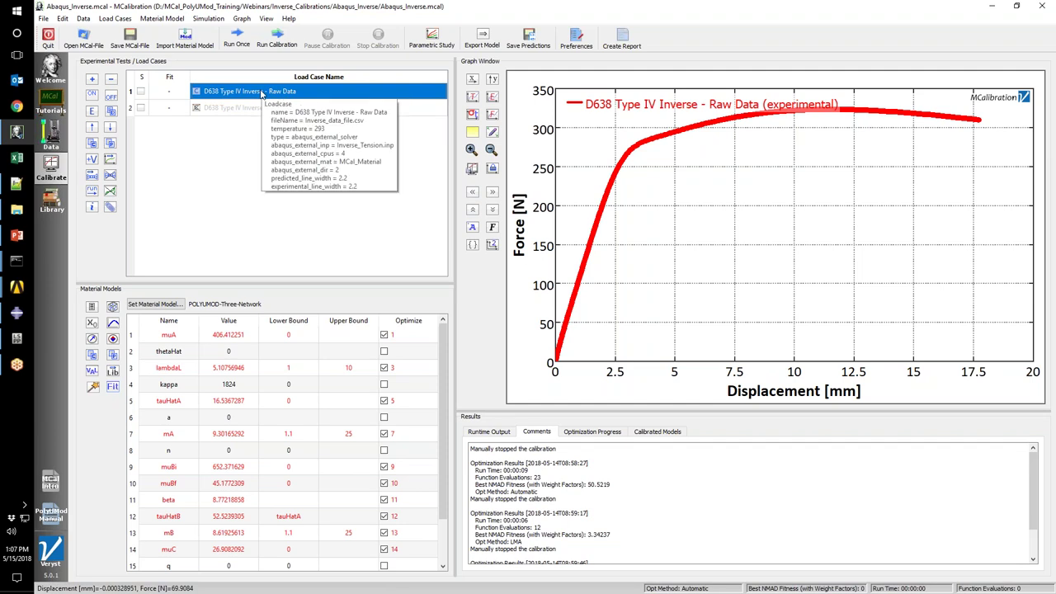
- Open the raw data load case setup and browse to its Abaqus input file Inverse_Tension.inp
{"action": "double_click", "coordinate": [261, 93]}
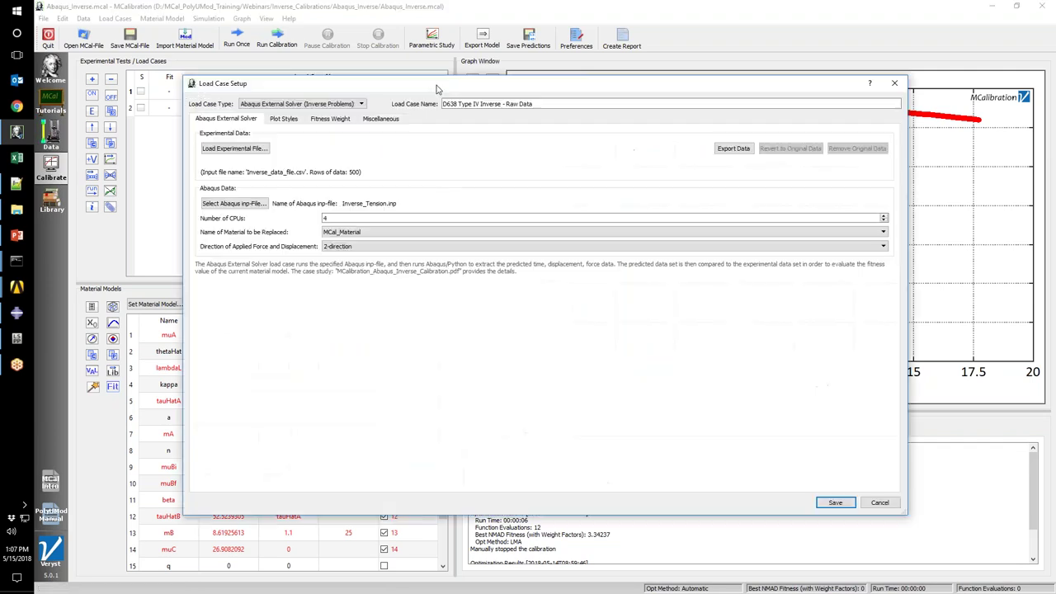
{"action": "left_click_drag", "start_coordinate": [437, 89], "coordinate": [405, 84]}
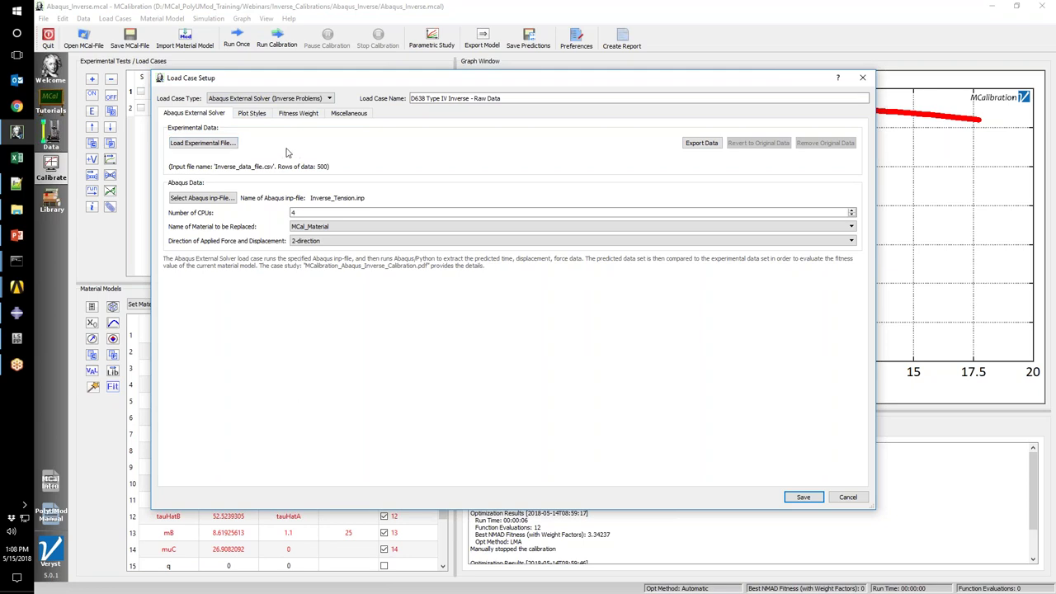
{"action": "left_click", "coordinate": [221, 201]}
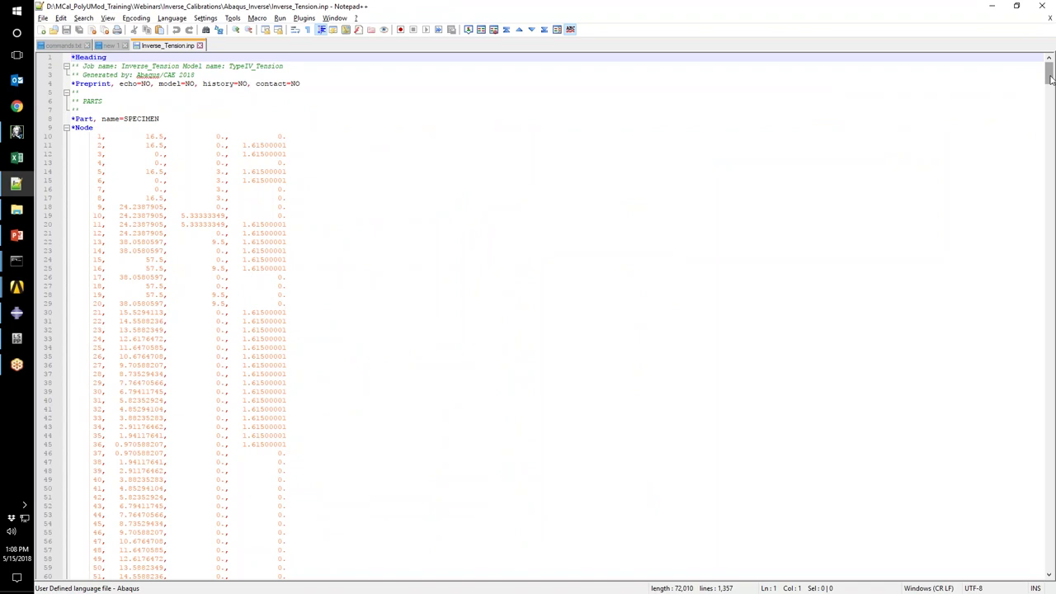
- Highlight the MCal_Material elastic definition on lines 1180–1182 of Inverse_Tension.inp, then switch to Abaqus/CAE
{"action": "left_click_drag", "start_coordinate": [1050, 76], "coordinate": [1049, 503]}
{"action": "left_click", "coordinate": [163, 401]}
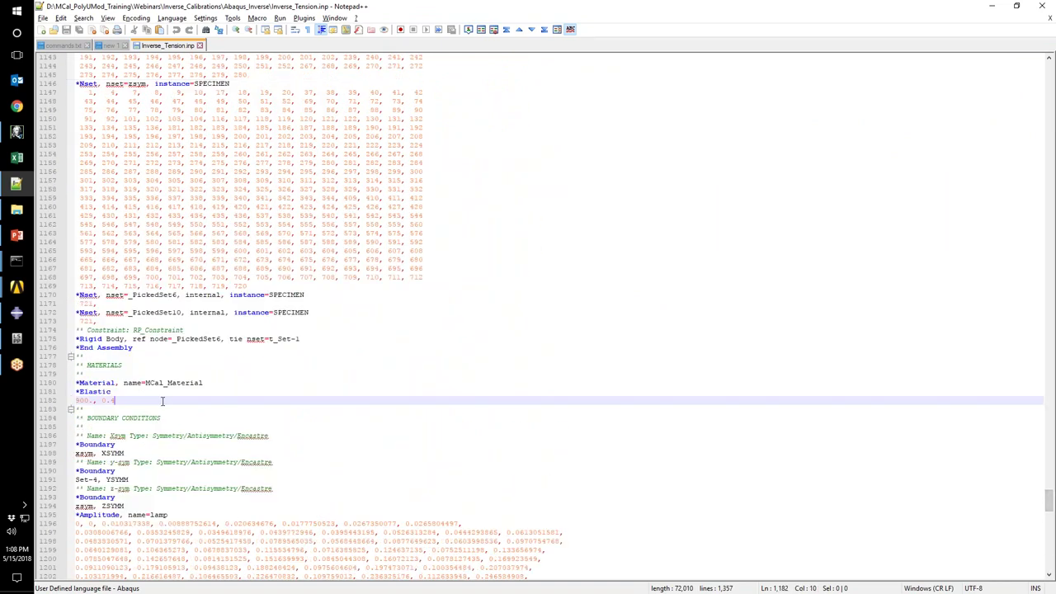
{"action": "left_click_drag", "start_coordinate": [145, 401], "coordinate": [54, 365]}
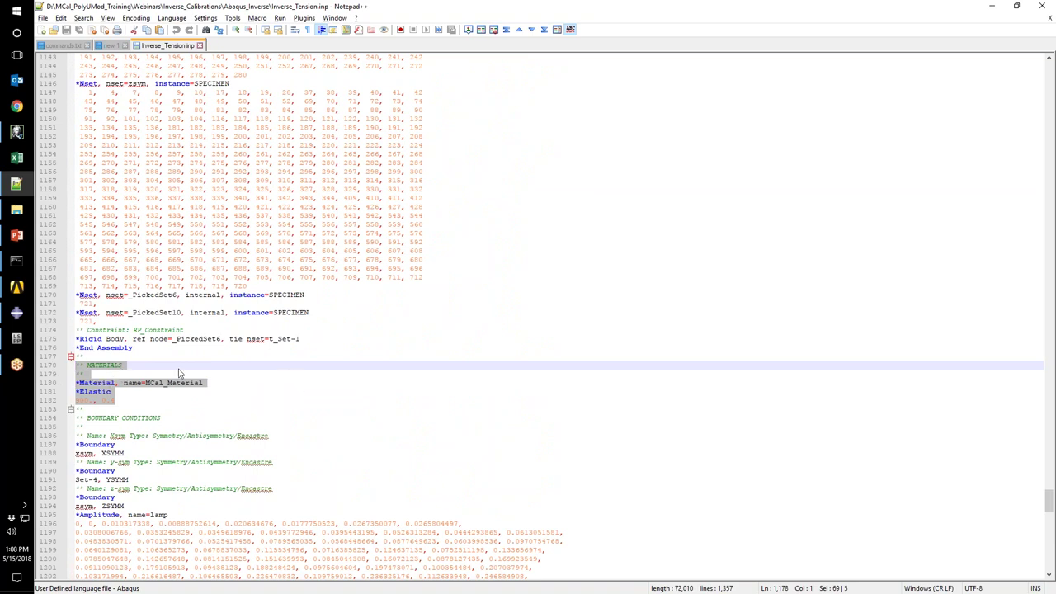
{"action": "left_click", "coordinate": [205, 391]}
{"action": "left_click_drag", "start_coordinate": [210, 382], "coordinate": [75, 394]}
{"action": "left_click", "coordinate": [154, 396]}
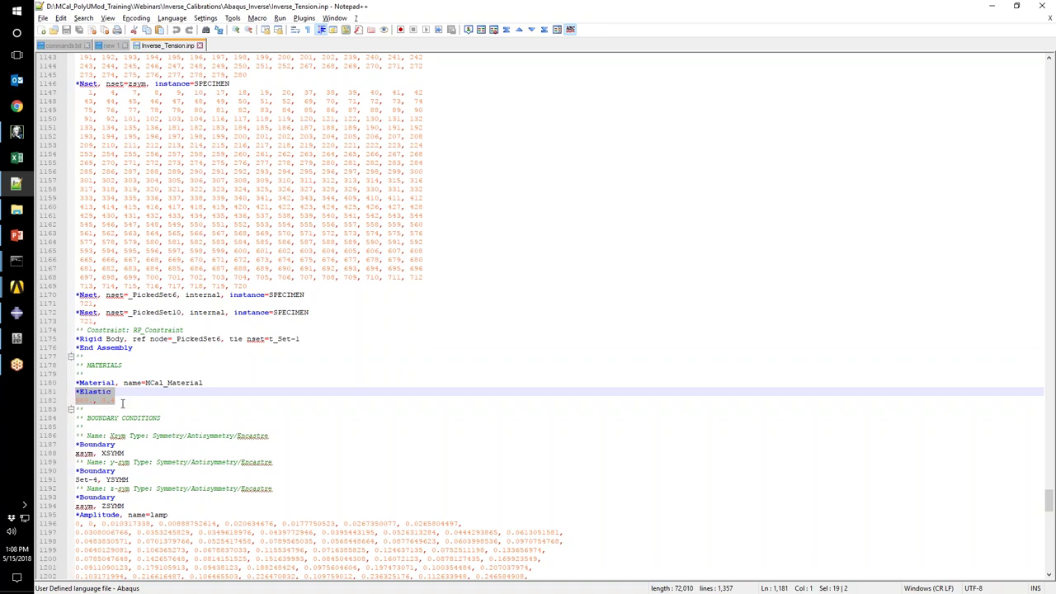
{"action": "left_click", "coordinate": [146, 382]}
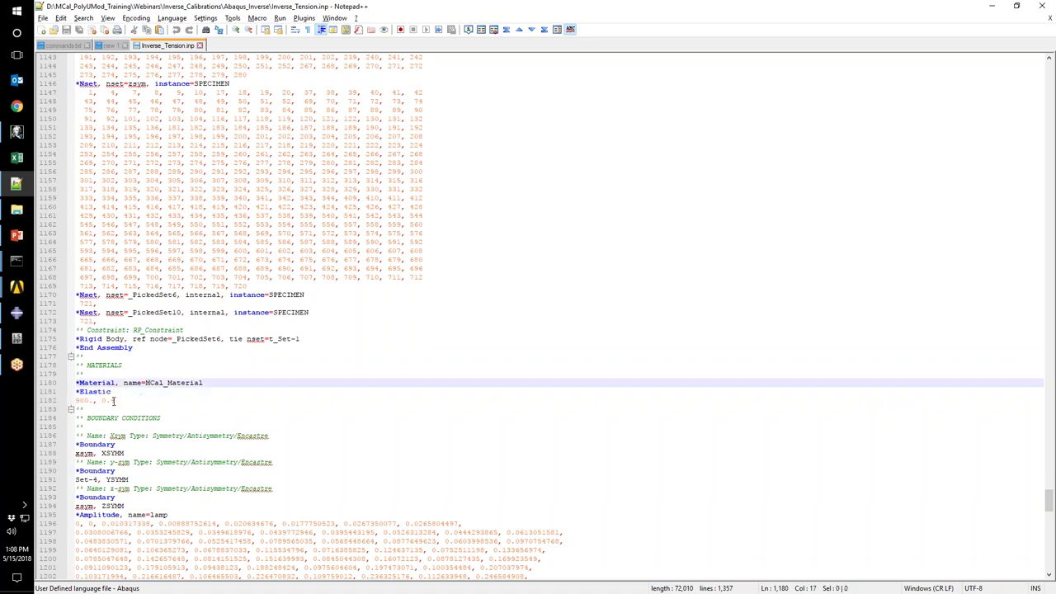
{"action": "left_click_drag", "start_coordinate": [113, 400], "coordinate": [77, 382]}
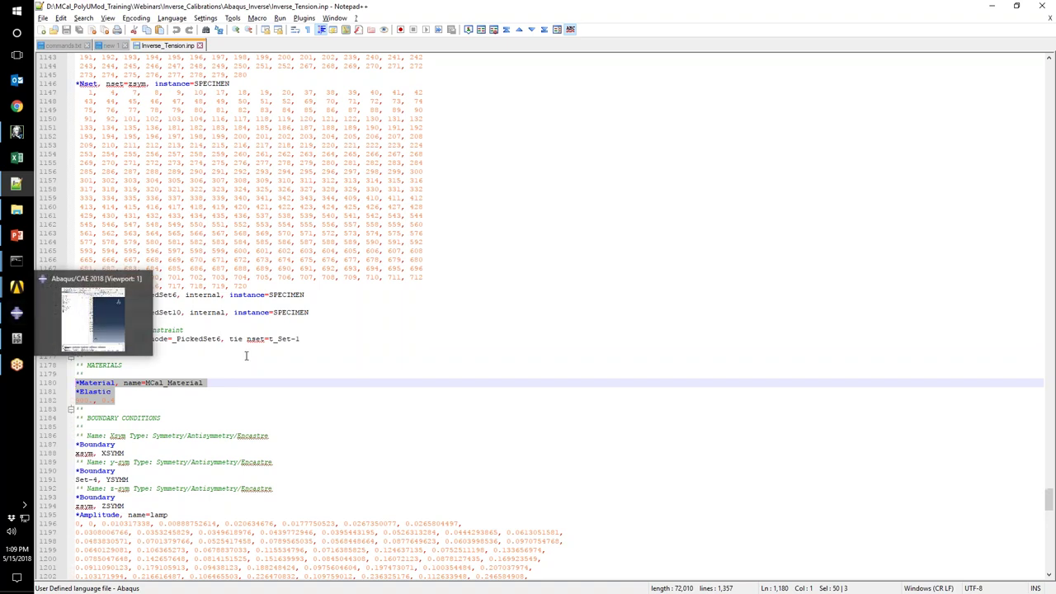
{"action": "scroll", "coordinate": [245, 356], "scroll_direction": "up", "scroll_amount": 6}
{"action": "scroll", "coordinate": [246, 356], "scroll_direction": "down", "scroll_amount": 6}
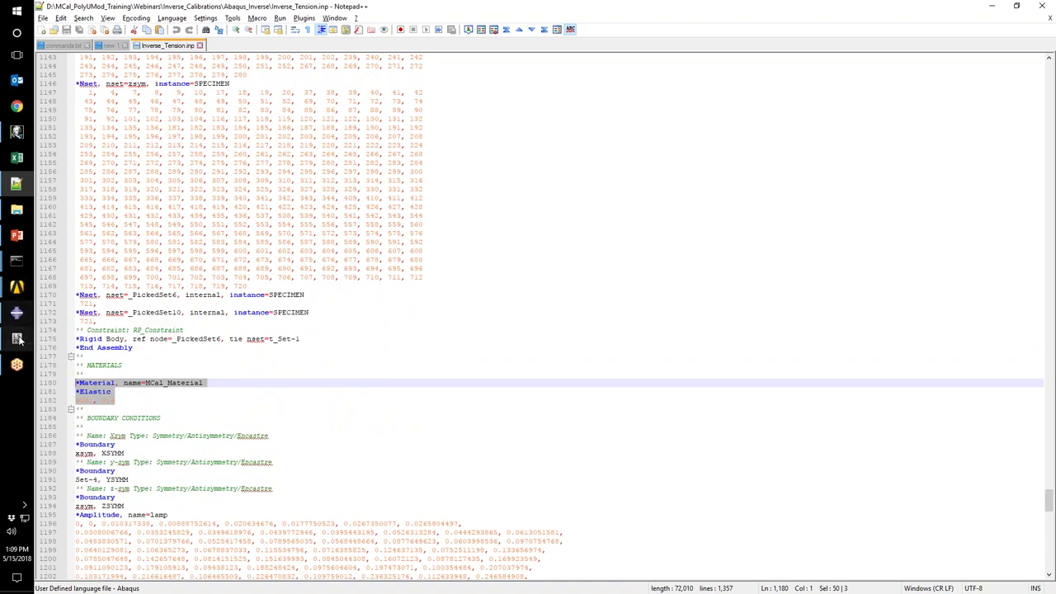
{"action": "key", "text": "ctrl+z"}
{"action": "key", "text": "ctrl+y"}
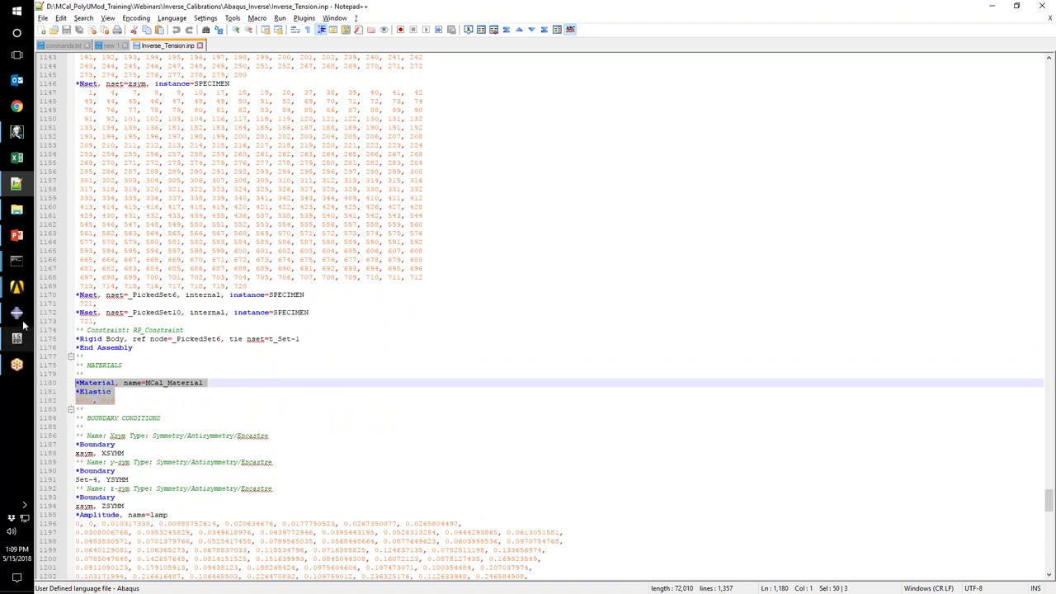
{"action": "left_click", "coordinate": [16, 314]}
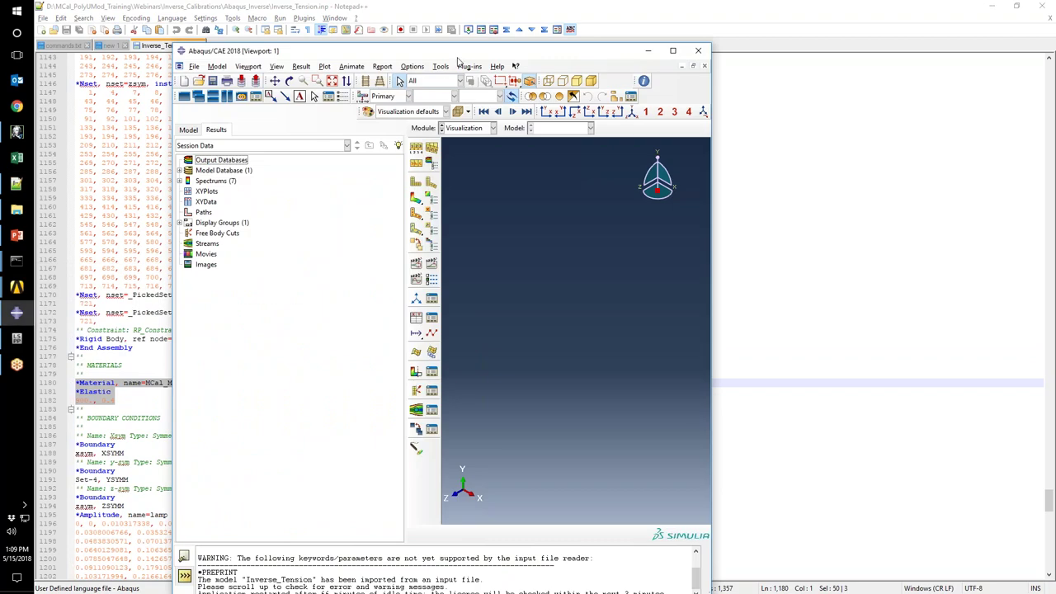
- Maximize Abaqus/CAE and rotate the meshed Inverse_Tension specimen in the Mesh module
{"action": "double_click", "coordinate": [459, 51]}
{"action": "left_click", "coordinate": [330, 66]}
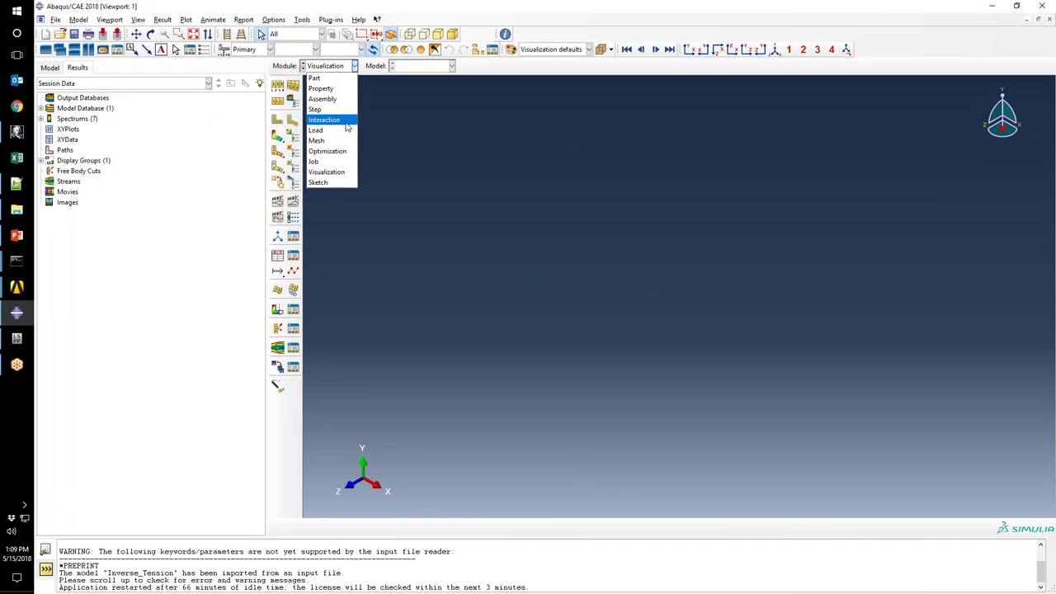
{"action": "left_click", "coordinate": [317, 141]}
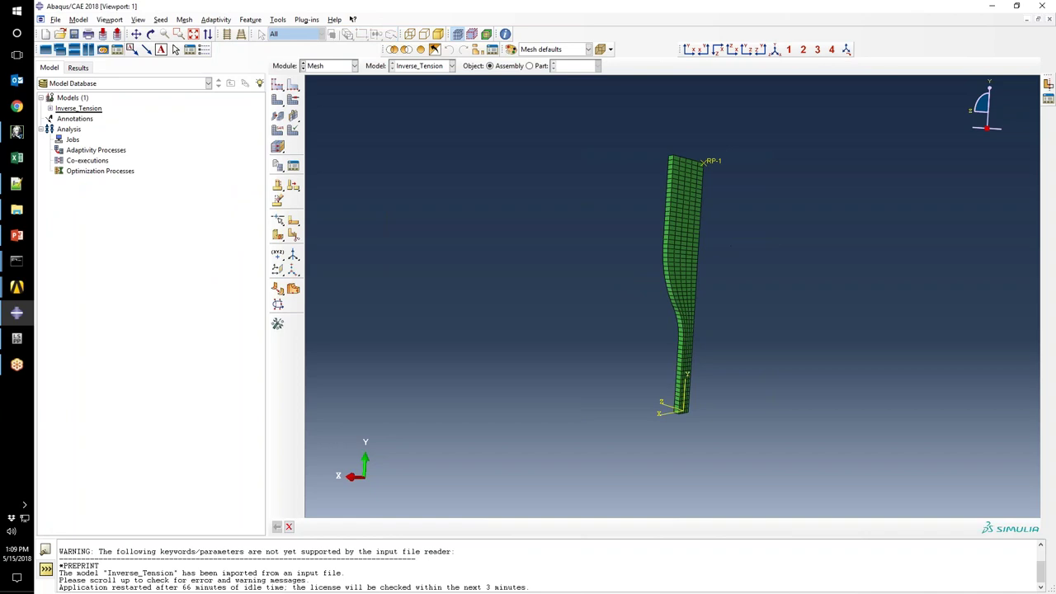
{"action": "left_click_drag", "start_coordinate": [761, 244], "coordinate": [676, 291]}
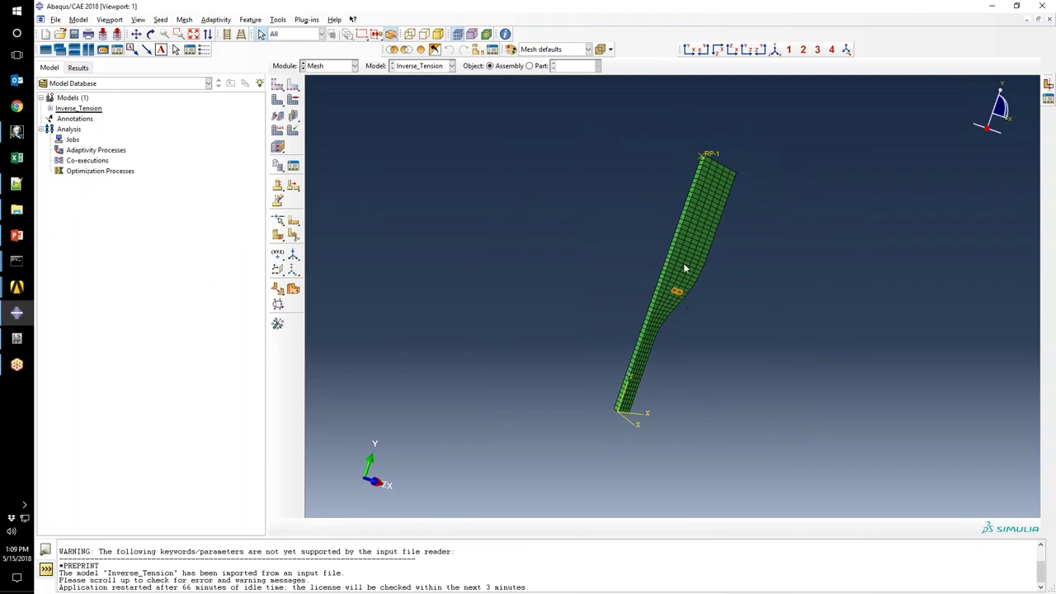
{"action": "left_click_drag", "start_coordinate": [683, 266], "coordinate": [652, 248]}
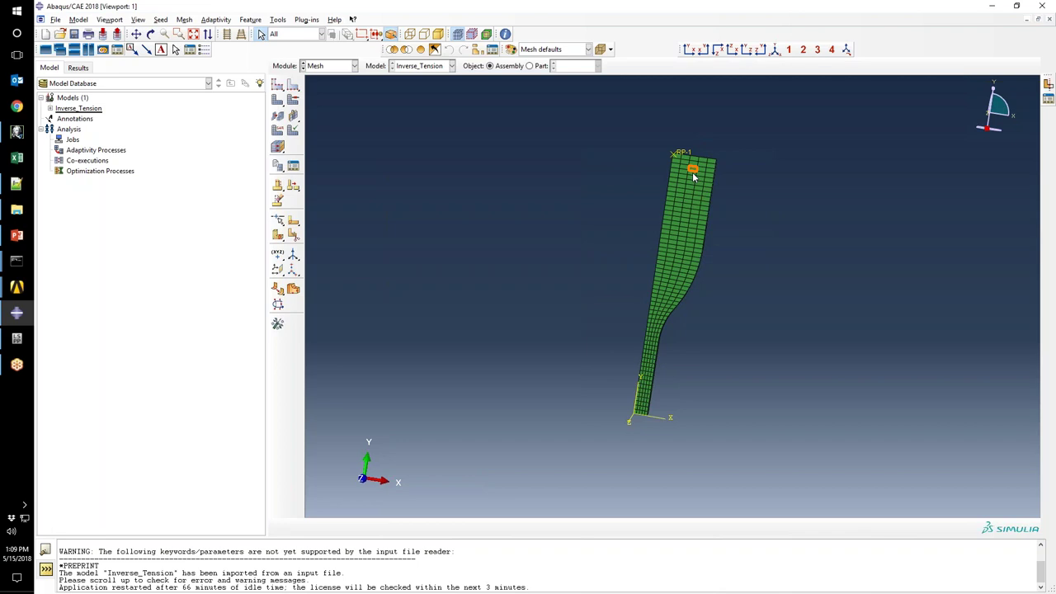
- Switch to the Step module and bring up the History Output Requests Manager
{"action": "left_click", "coordinate": [354, 66]}
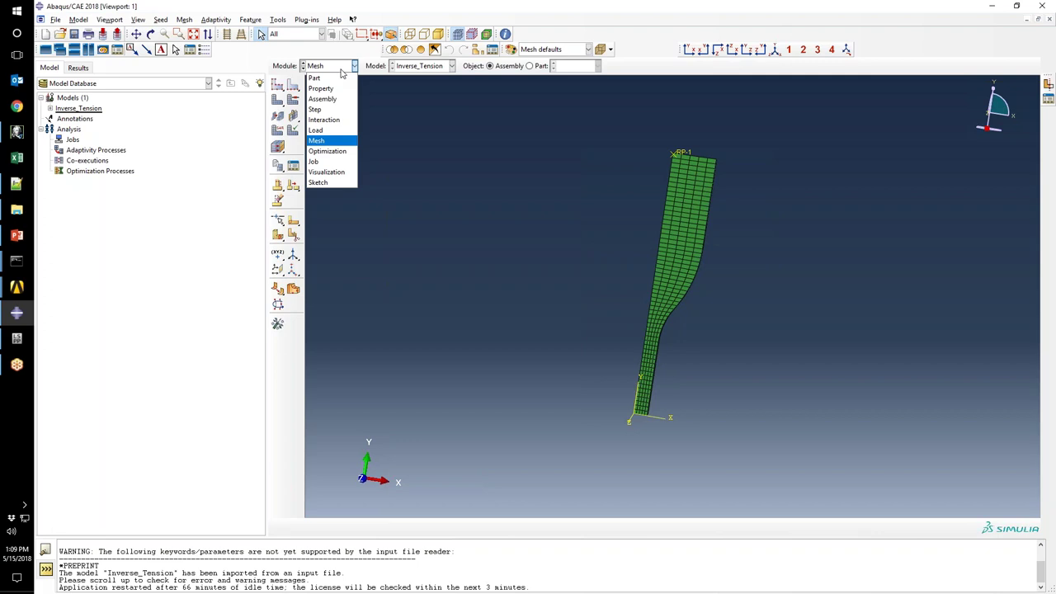
{"action": "left_click", "coordinate": [336, 111]}
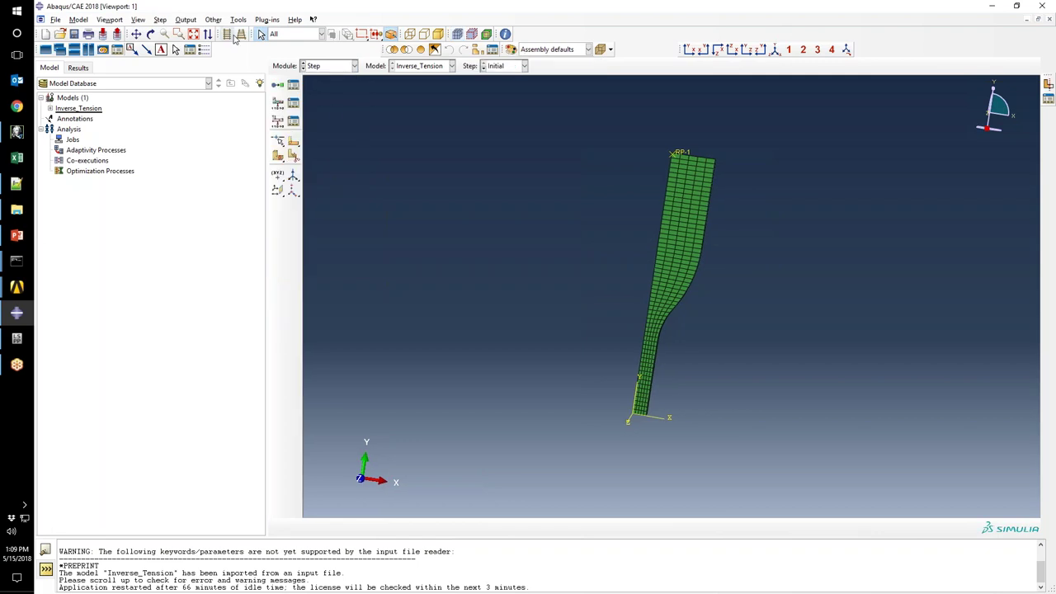
{"action": "left_click", "coordinate": [183, 19]}
{"action": "mouse_move", "coordinate": [218, 43]}
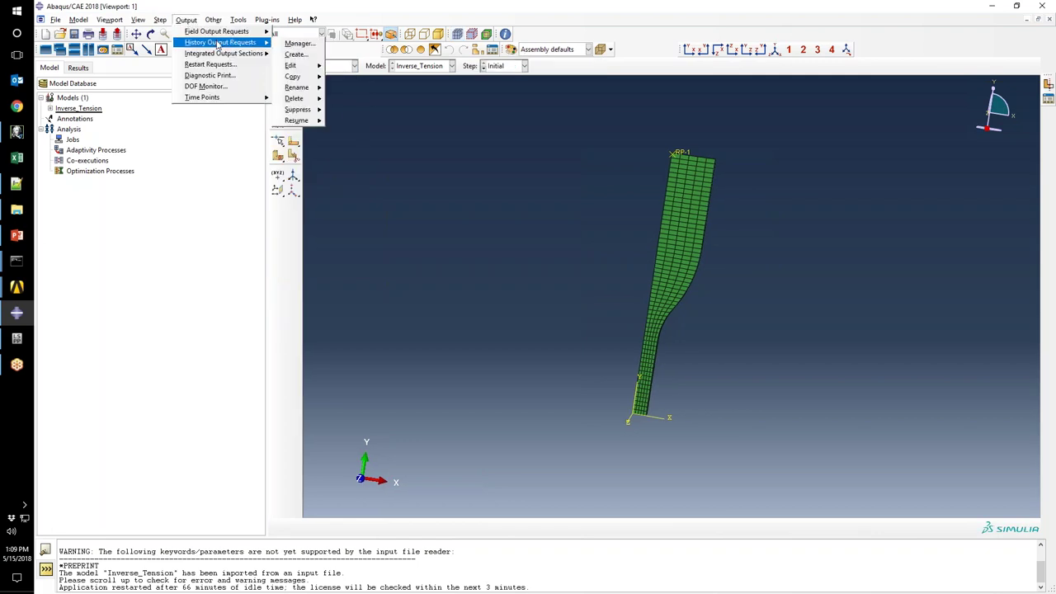
{"action": "left_click", "coordinate": [296, 46]}
{"action": "left_click_drag", "start_coordinate": [400, 263], "coordinate": [349, 183]}
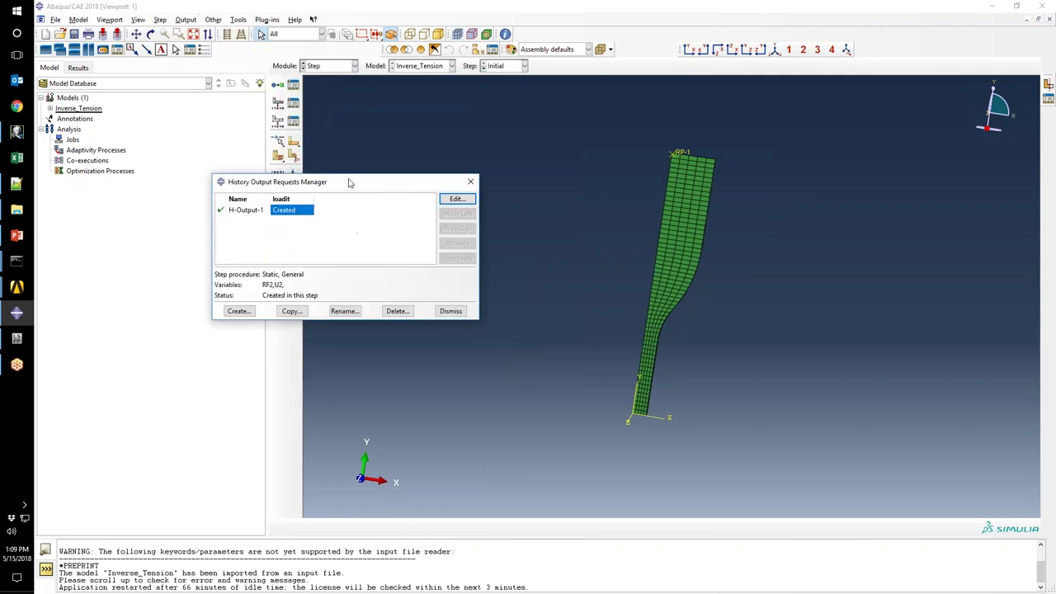
- Confirm H-Output-1 records U2 and RF2, then close the requests manager
{"action": "left_click", "coordinate": [257, 211]}
{"action": "left_click", "coordinate": [453, 202]}
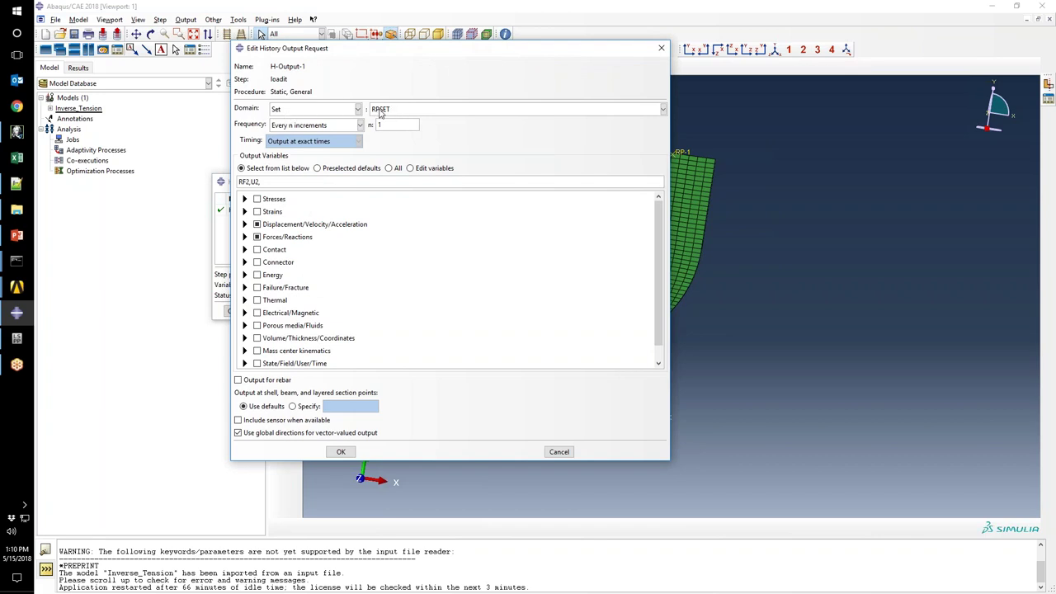
{"action": "left_click", "coordinate": [244, 225]}
{"action": "left_click", "coordinate": [244, 342]}
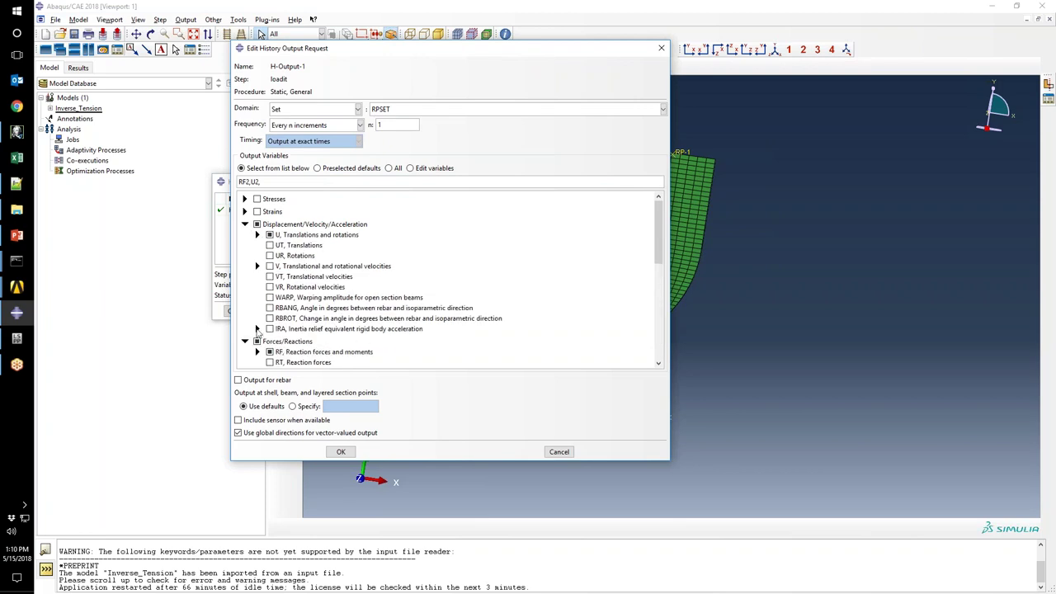
{"action": "left_click", "coordinate": [256, 235]}
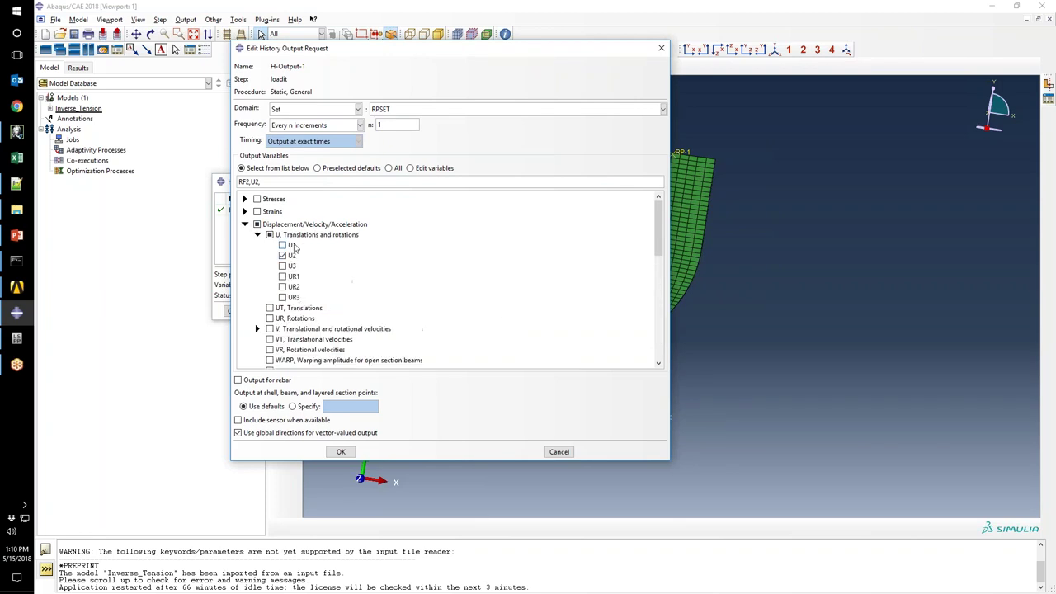
{"action": "scroll", "coordinate": [281, 257], "scroll_direction": "down", "scroll_amount": 8}
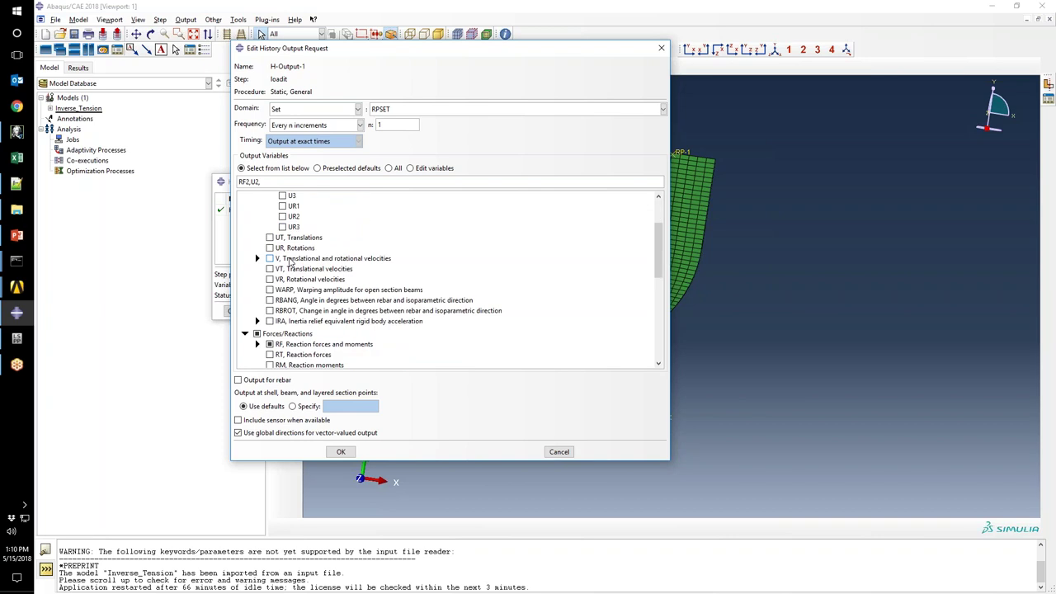
{"action": "scroll", "coordinate": [260, 252], "scroll_direction": "up", "scroll_amount": 3}
{"action": "left_click", "coordinate": [256, 250]}
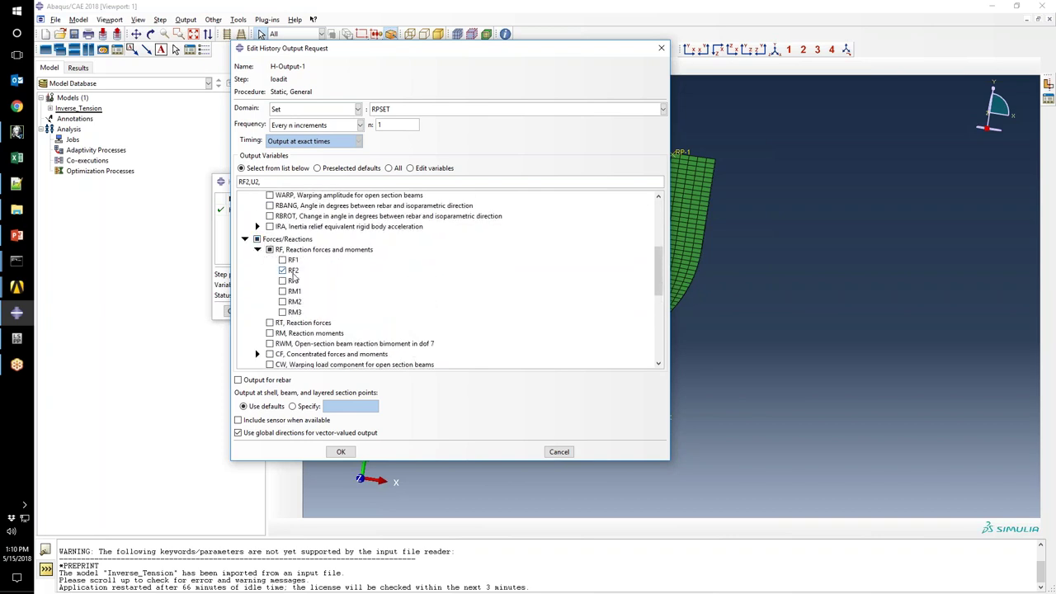
{"action": "left_click", "coordinate": [349, 454]}
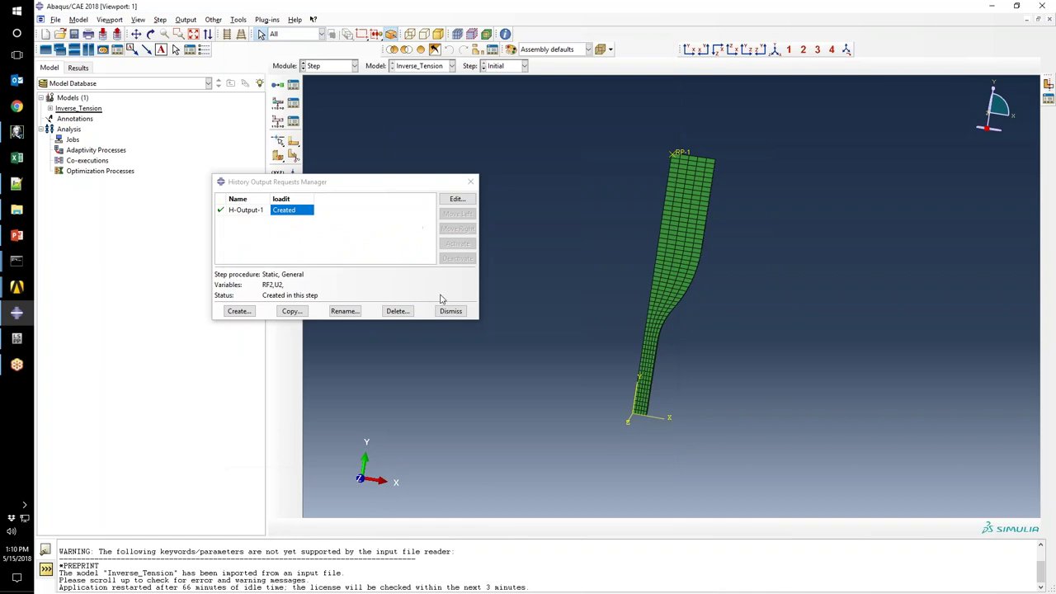
{"action": "left_click", "coordinate": [471, 182]}
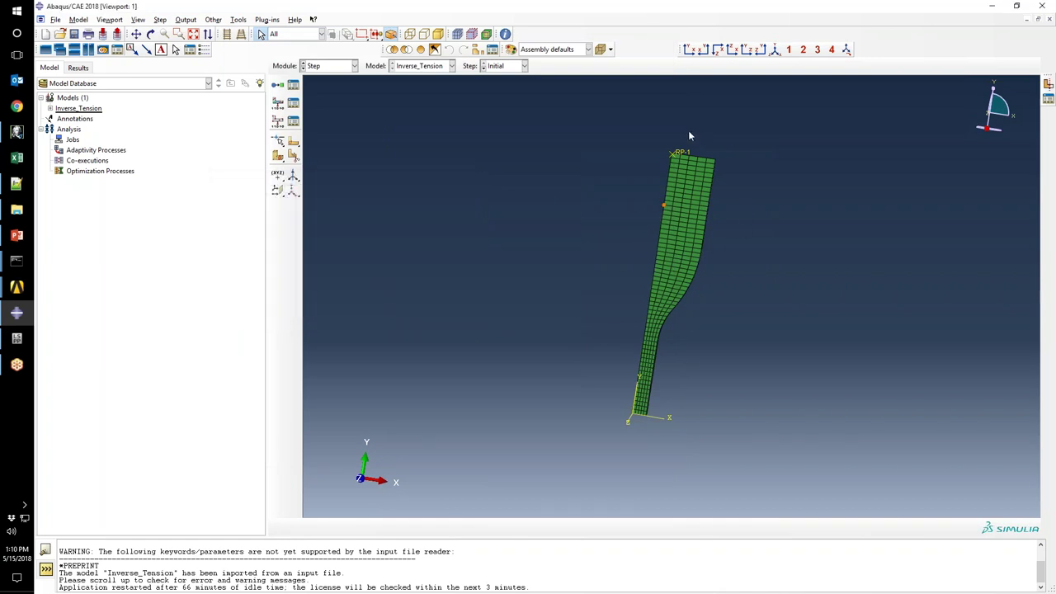
{"action": "left_click", "coordinate": [17, 131]}
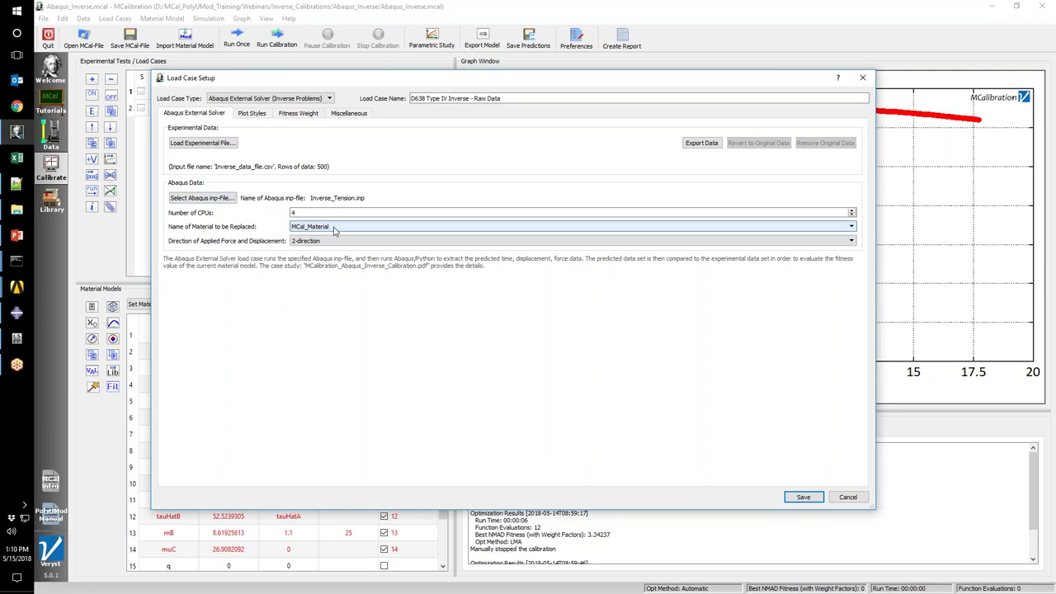
- Keep MCal_Material and the 2-direction, save the load case setup, and run one simulation
{"action": "left_click", "coordinate": [401, 230]}
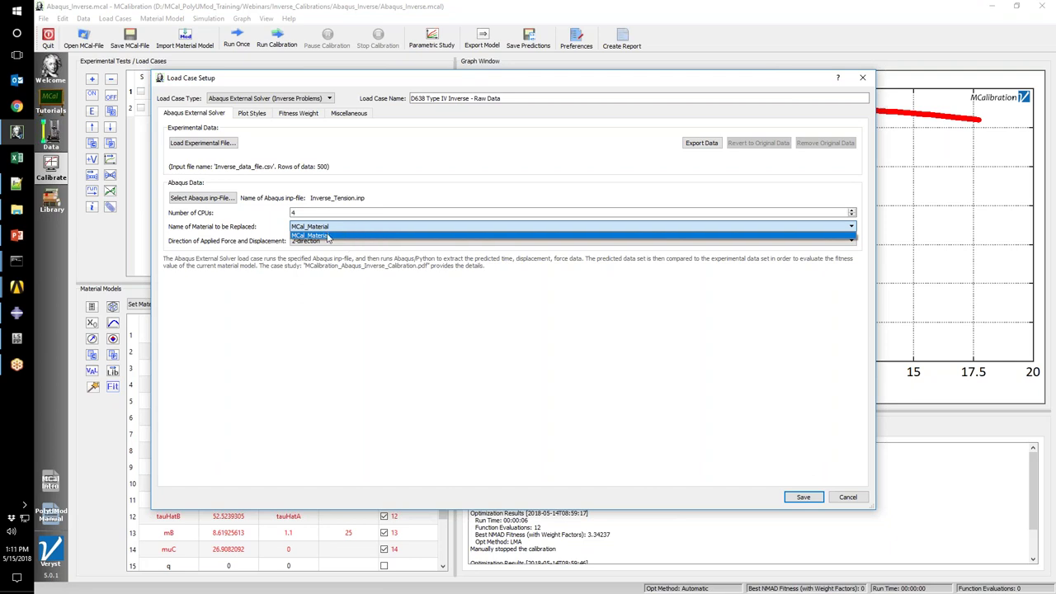
{"action": "left_click", "coordinate": [328, 237]}
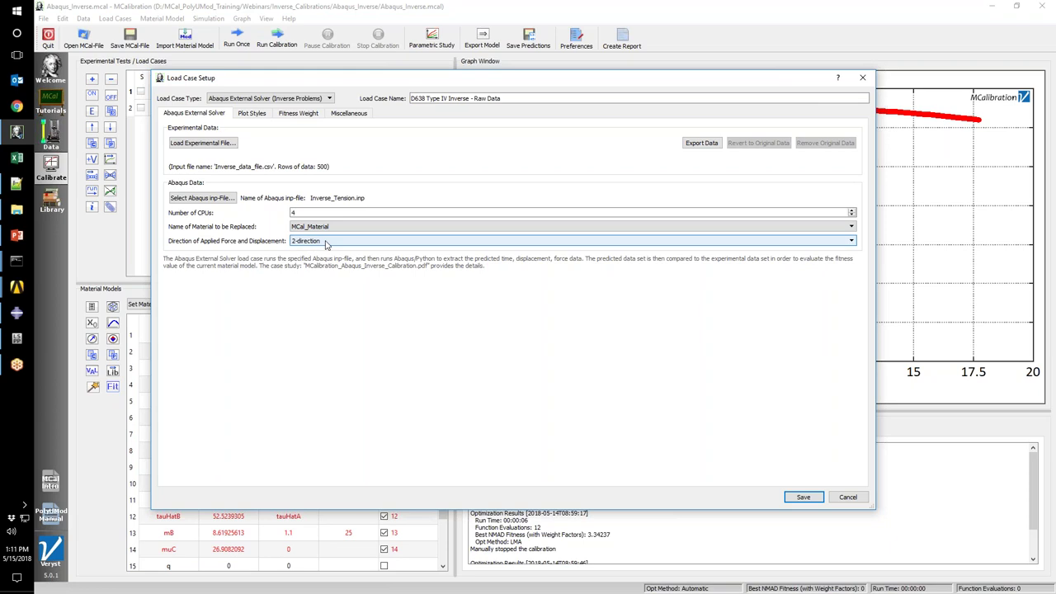
{"action": "left_click", "coordinate": [325, 243]}
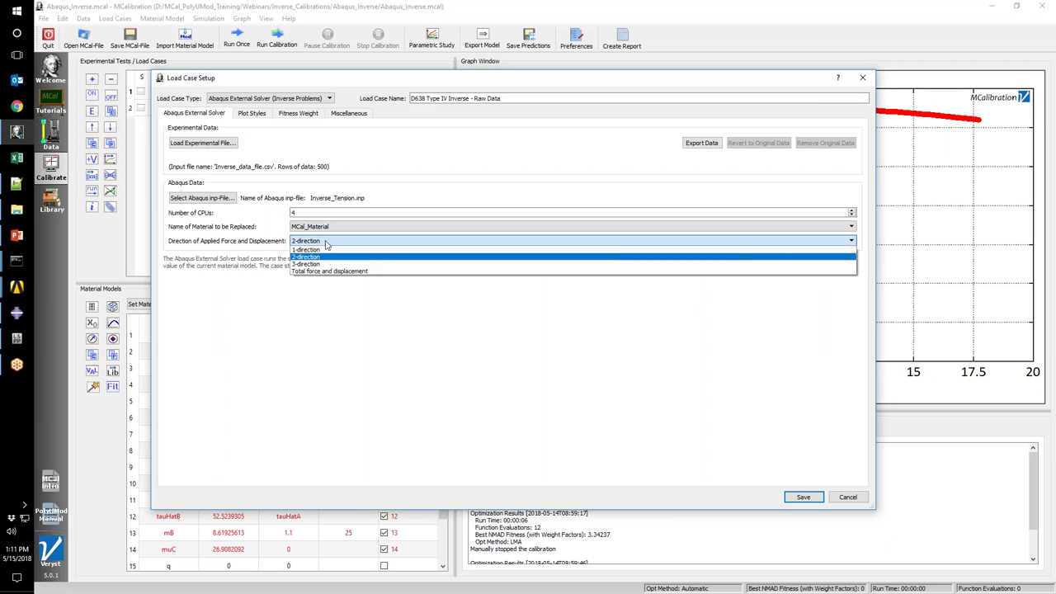
{"action": "left_click", "coordinate": [334, 239]}
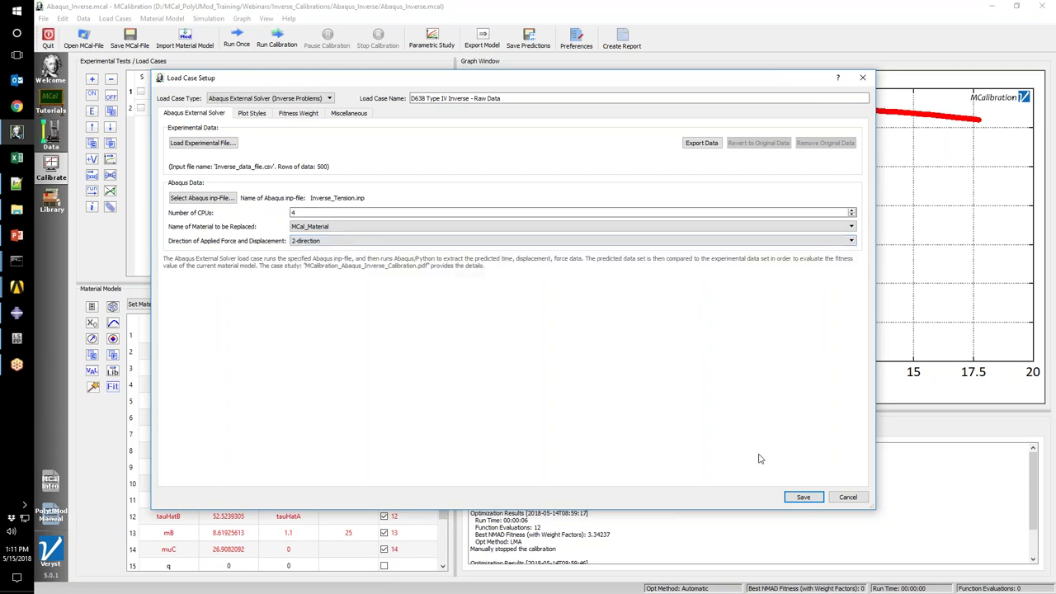
{"action": "left_click", "coordinate": [804, 498]}
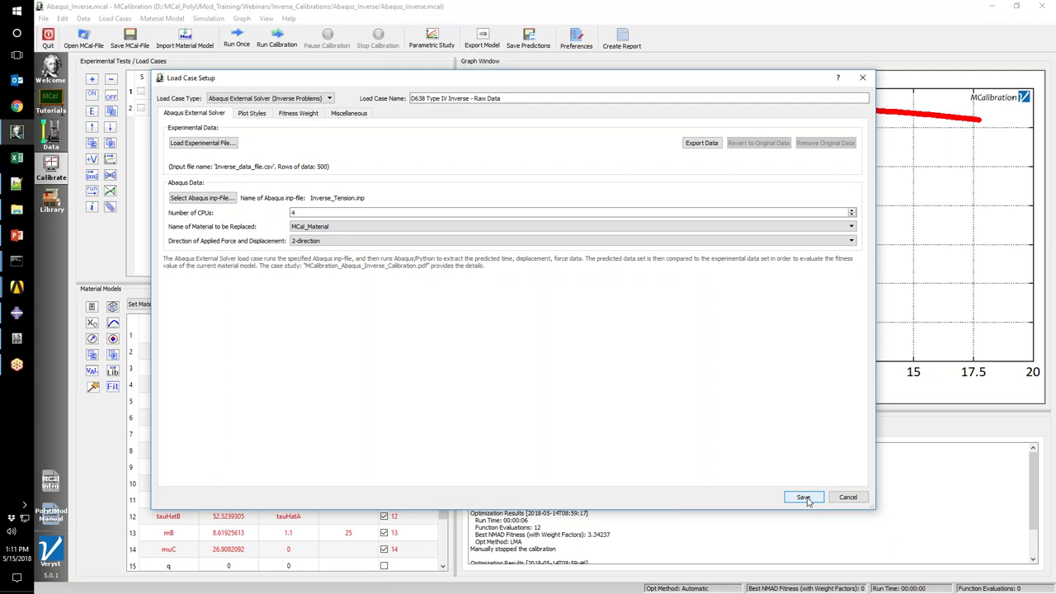
{"action": "left_click", "coordinate": [804, 497]}
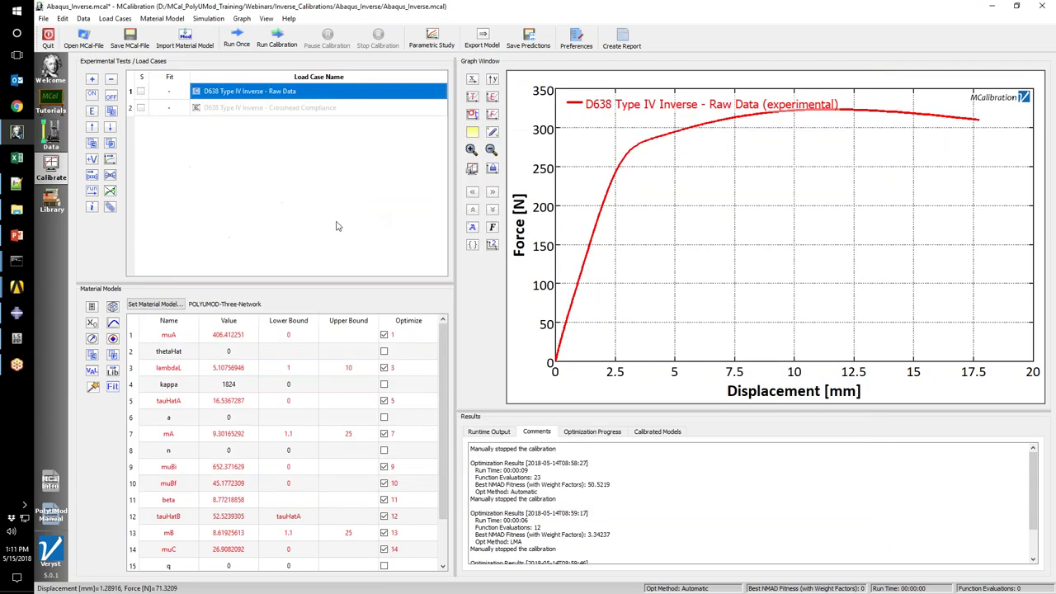
{"action": "left_click", "coordinate": [236, 43]}
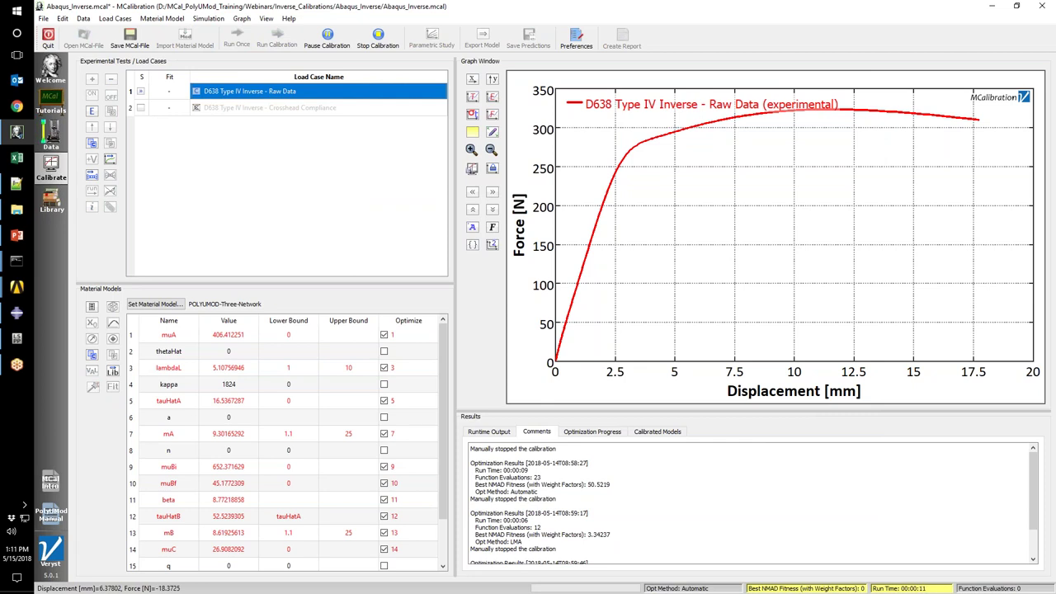
- Open AbaExtSolver_LC_1.odb and plot Mises stress contours on the deformed specimen
{"action": "left_click", "coordinate": [17, 311]}
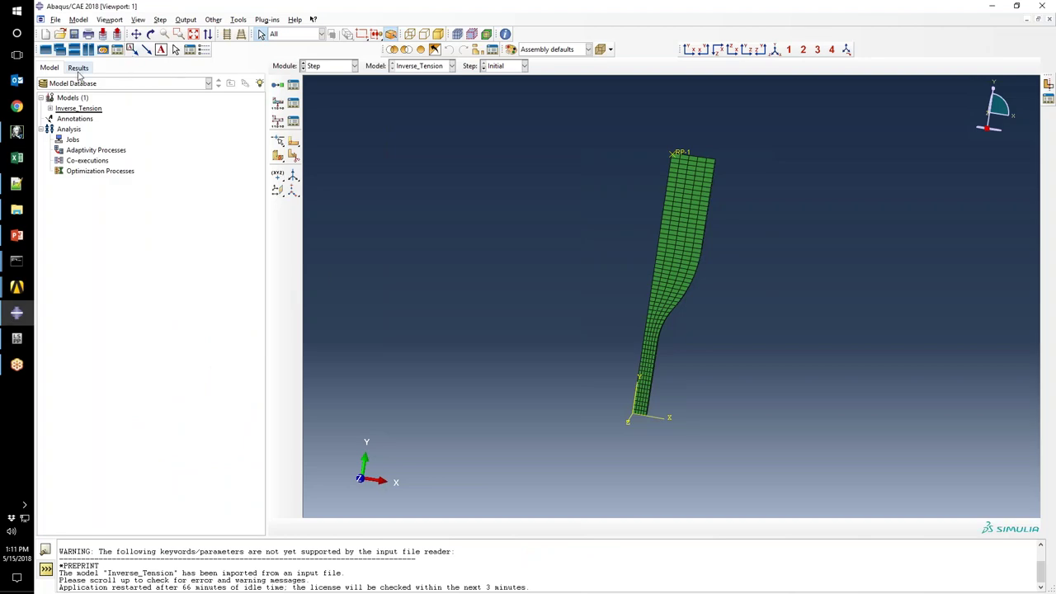
{"action": "left_click", "coordinate": [78, 68]}
{"action": "right_click", "coordinate": [66, 98]}
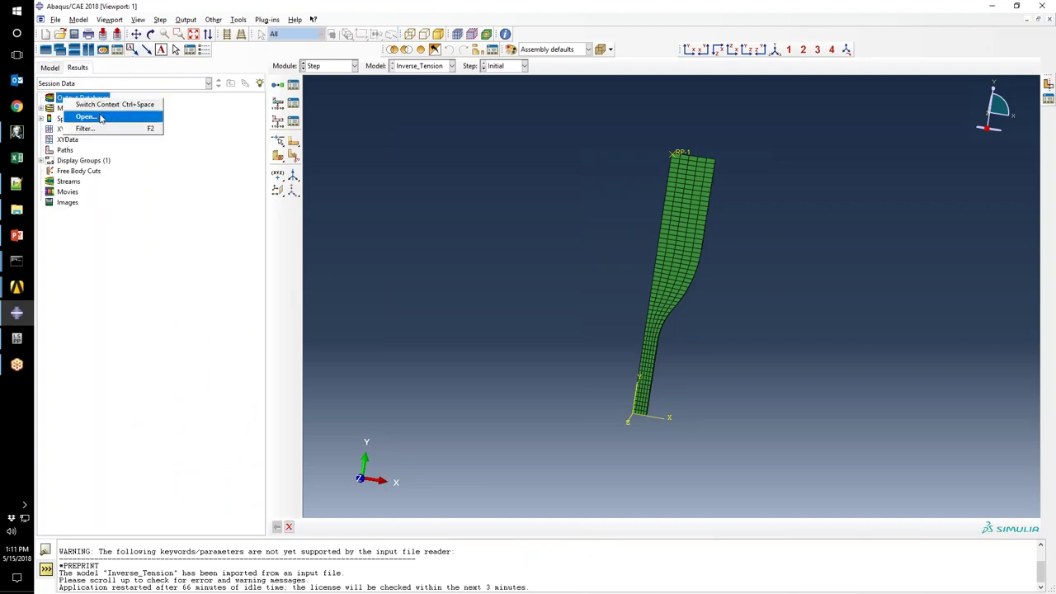
{"action": "left_click", "coordinate": [87, 116]}
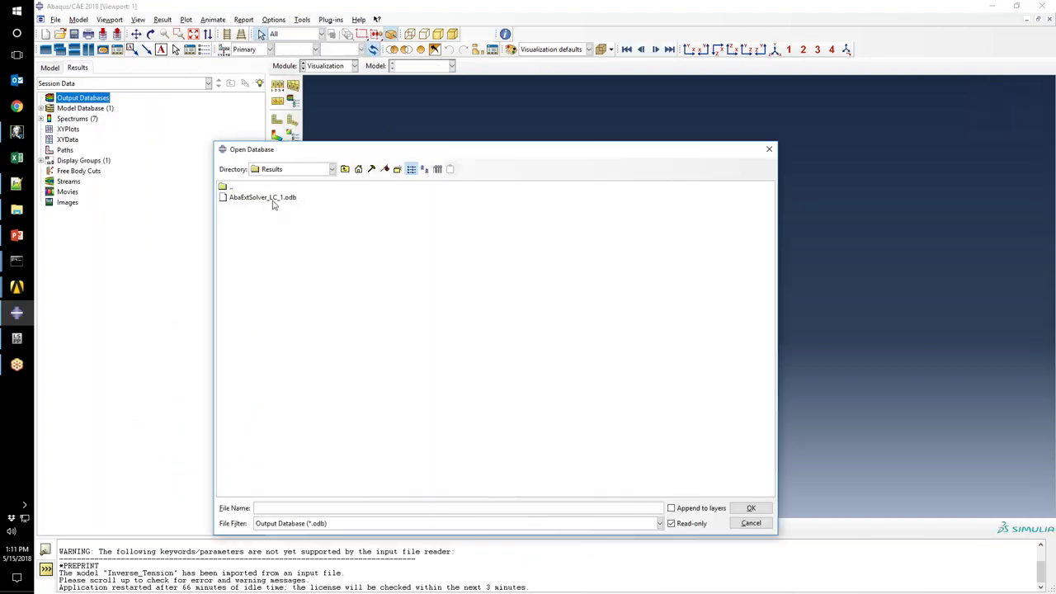
{"action": "double_click", "coordinate": [262, 198]}
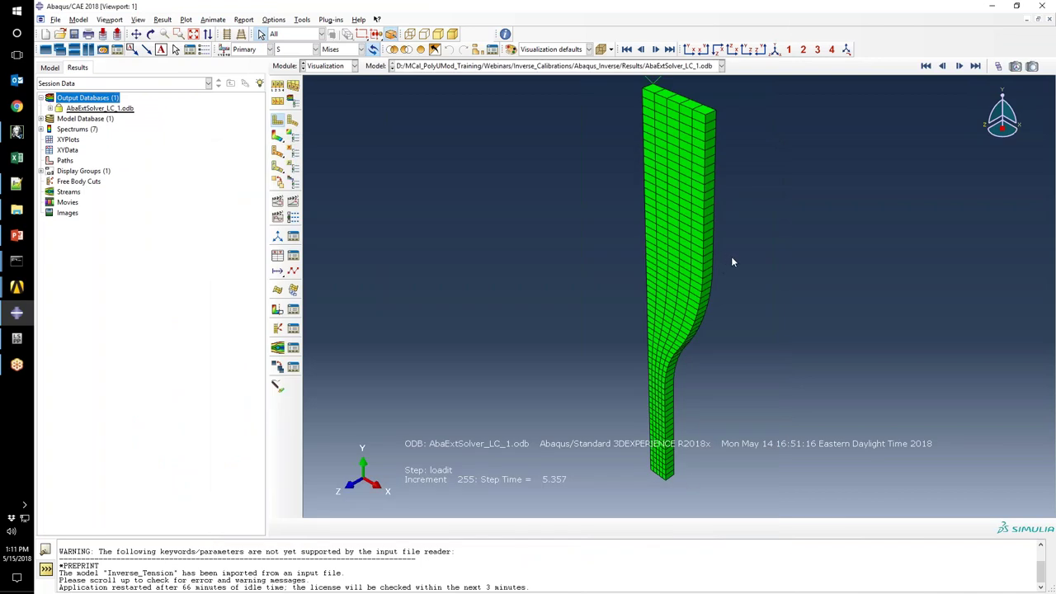
{"action": "left_click_drag", "start_coordinate": [731, 263], "coordinate": [556, 255]}
{"action": "scroll", "coordinate": [583, 243], "scroll_direction": "down", "scroll_amount": 3}
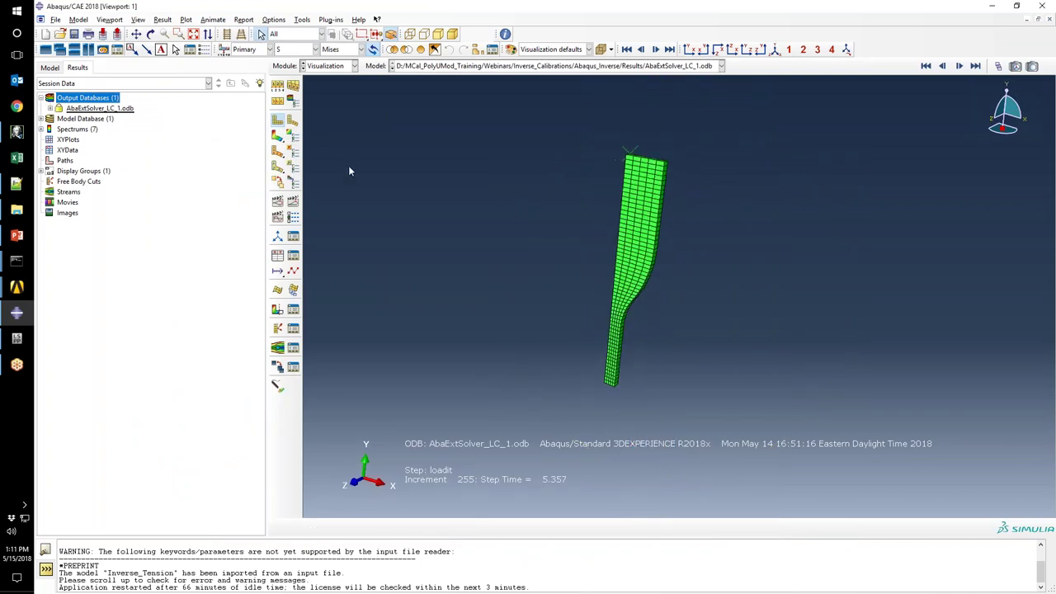
{"action": "left_click", "coordinate": [282, 139]}
{"action": "scroll", "coordinate": [654, 143], "scroll_direction": "up", "scroll_amount": 2}
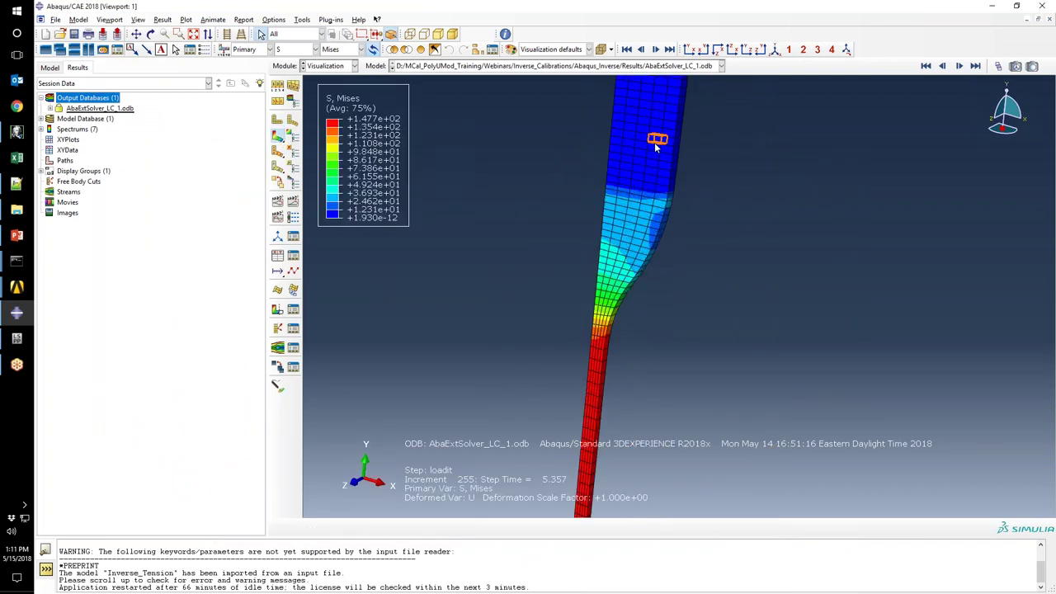
{"action": "scroll", "coordinate": [654, 145], "scroll_direction": "down", "scroll_amount": 4}
{"action": "left_click_drag", "start_coordinate": [654, 145], "coordinate": [607, 260]}
{"action": "scroll", "coordinate": [607, 260], "scroll_direction": "up", "scroll_amount": 2}
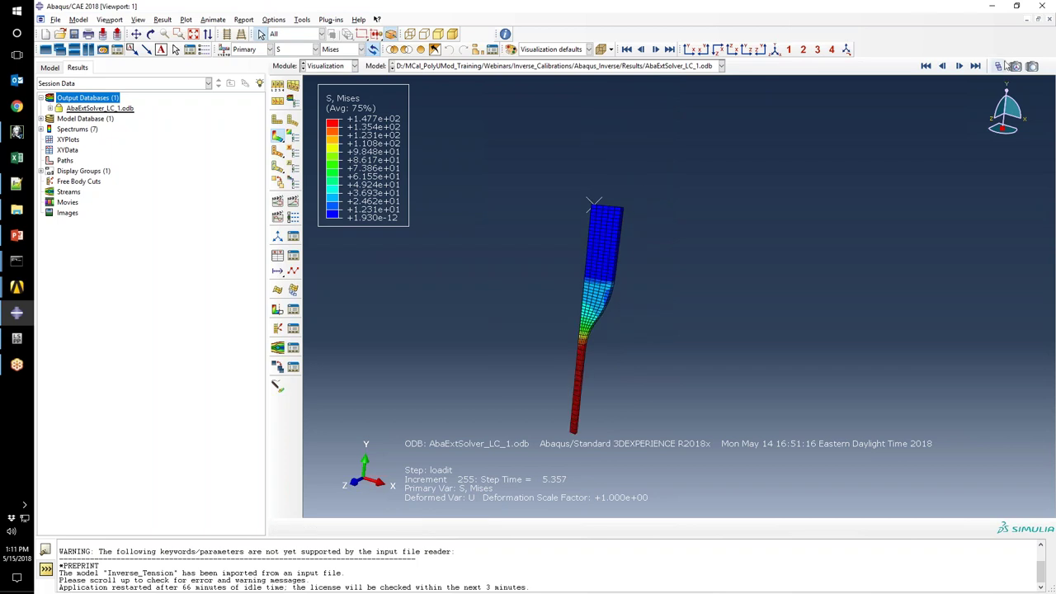
- Animate the Mises stress results at a slower frame rate, viewed from the front
{"action": "left_click", "coordinate": [293, 202]}
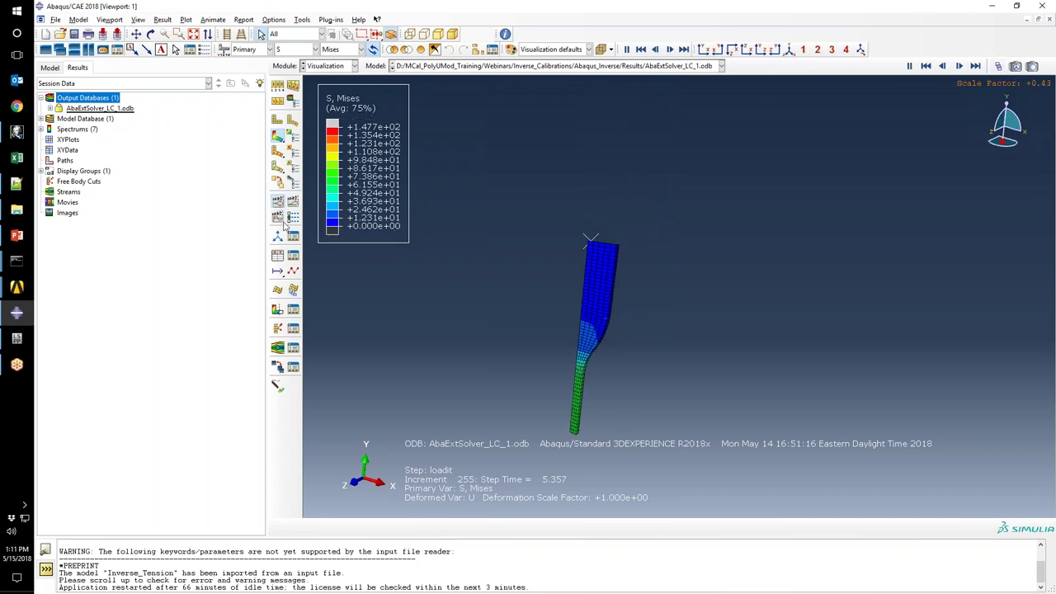
{"action": "left_click", "coordinate": [292, 221]}
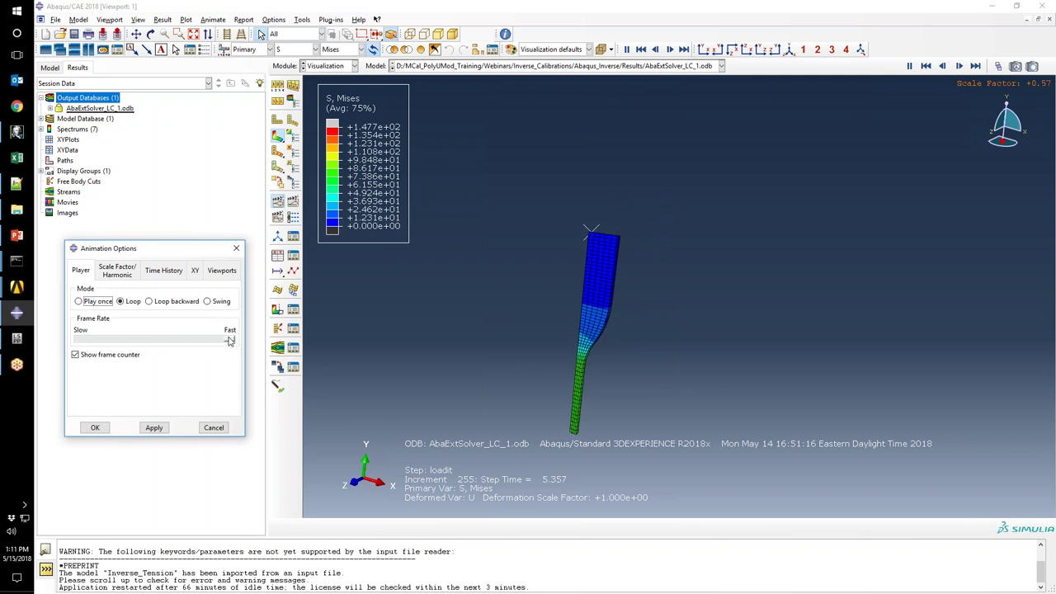
{"action": "left_click", "coordinate": [152, 427]}
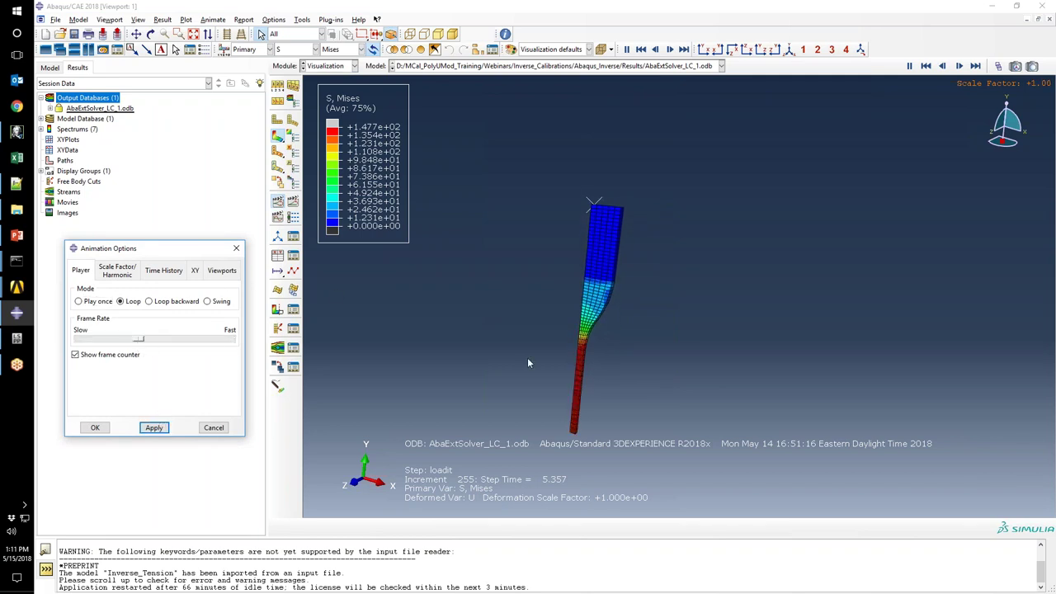
{"action": "left_click", "coordinate": [703, 49]}
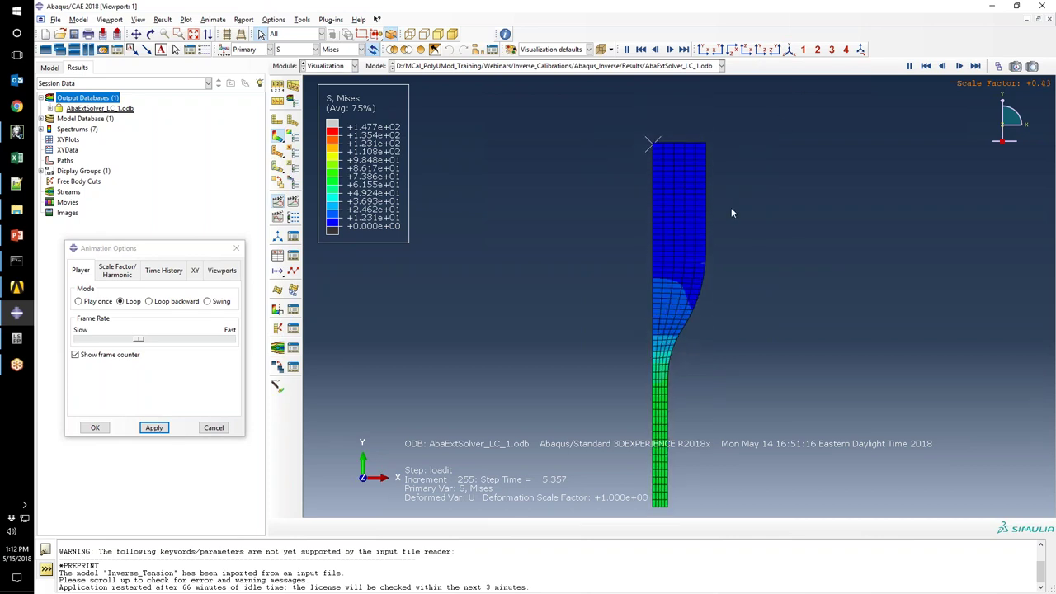
{"action": "left_click", "coordinate": [214, 427]}
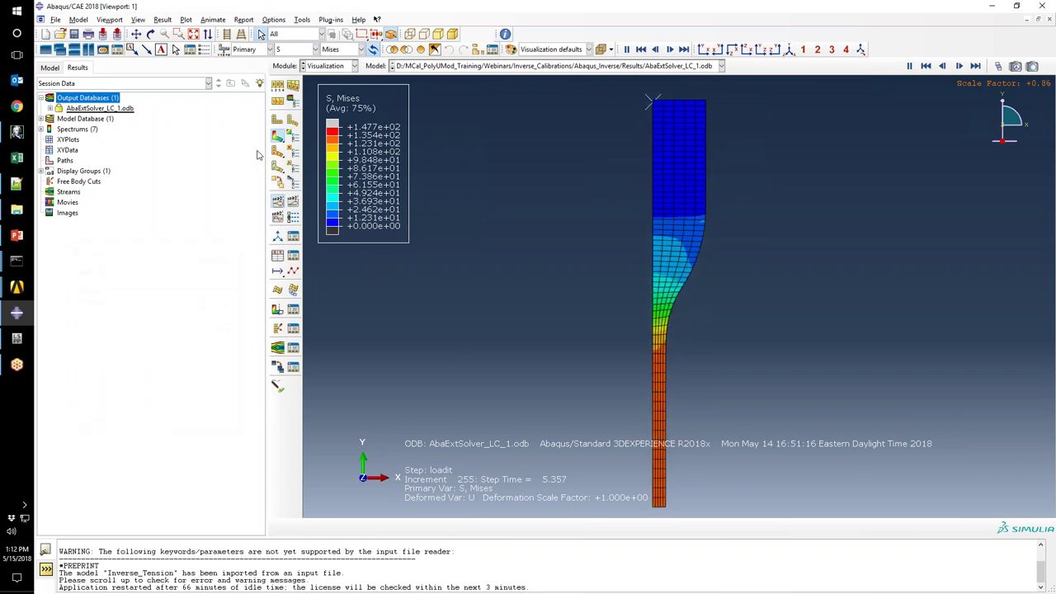
{"action": "left_click", "coordinate": [17, 132]}
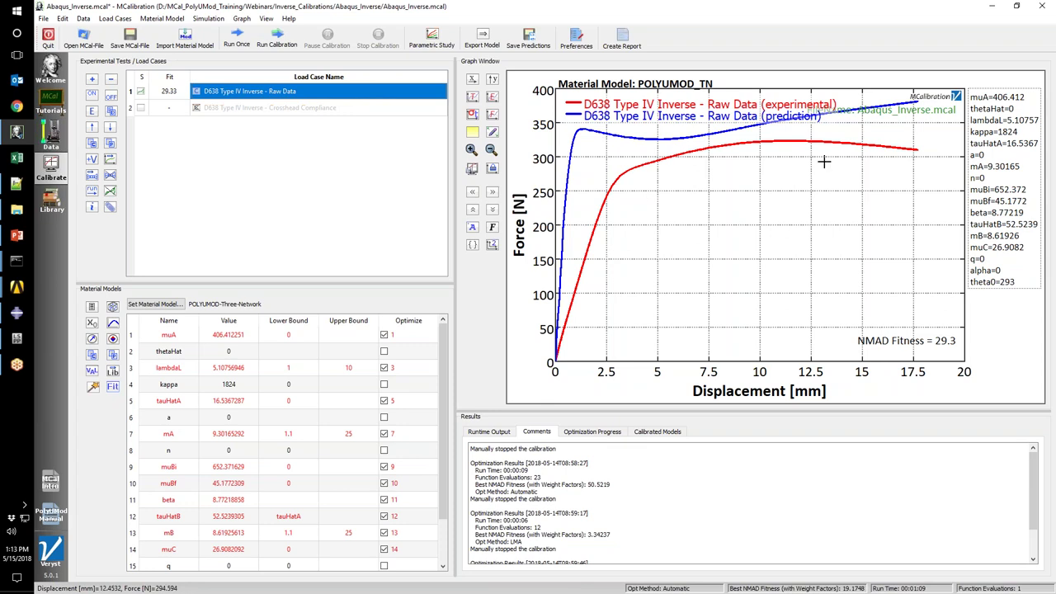
- Clear the load case selection and select Crosshead Compliance to plot its experimental curve
{"action": "left_click", "coordinate": [345, 166]}
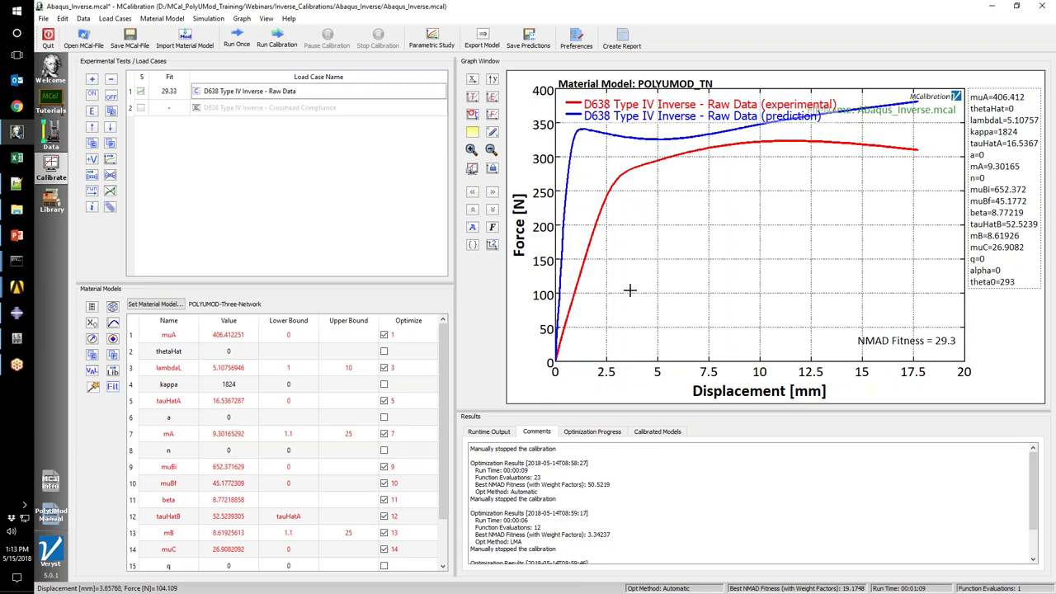
{"action": "left_click", "coordinate": [307, 108]}
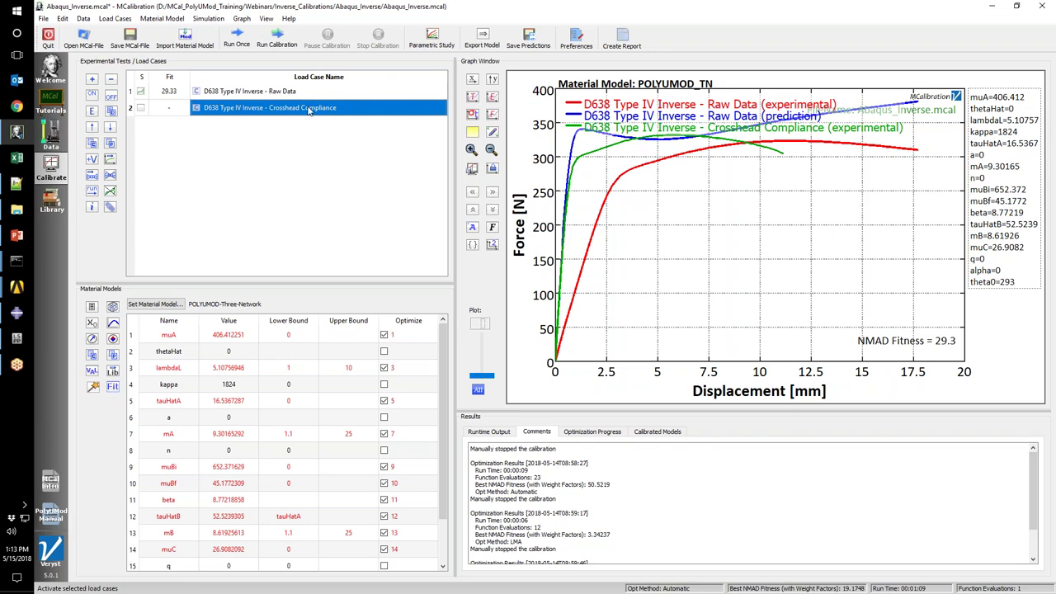
- Move the legend to the lower right and switch off the Crosshead Compliance load case
{"action": "left_click_drag", "start_coordinate": [651, 116], "coordinate": [704, 299]}
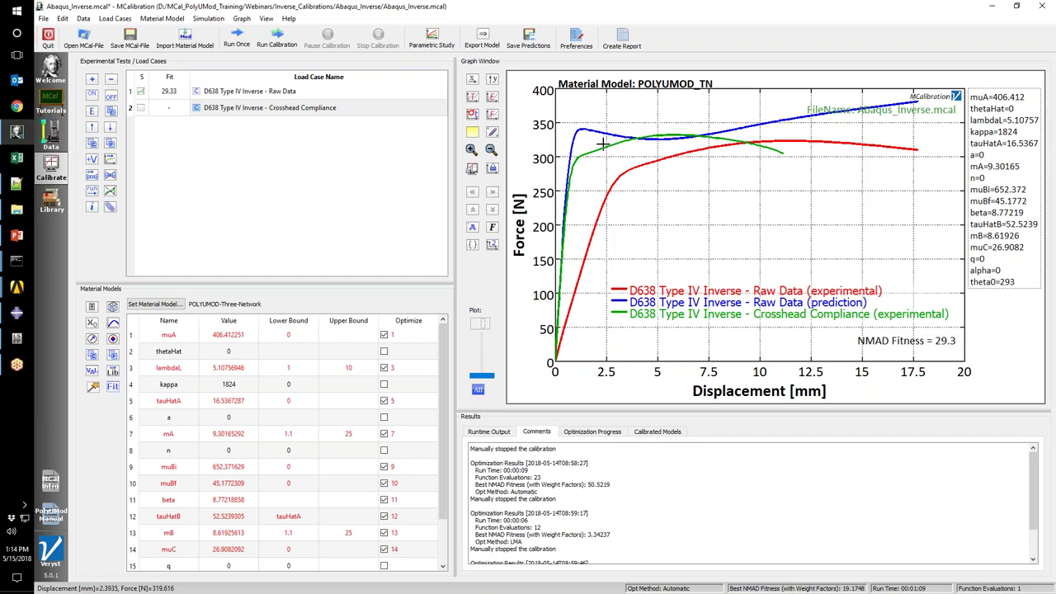
{"action": "left_click", "coordinate": [284, 106]}
{"action": "left_click", "coordinate": [111, 95]}
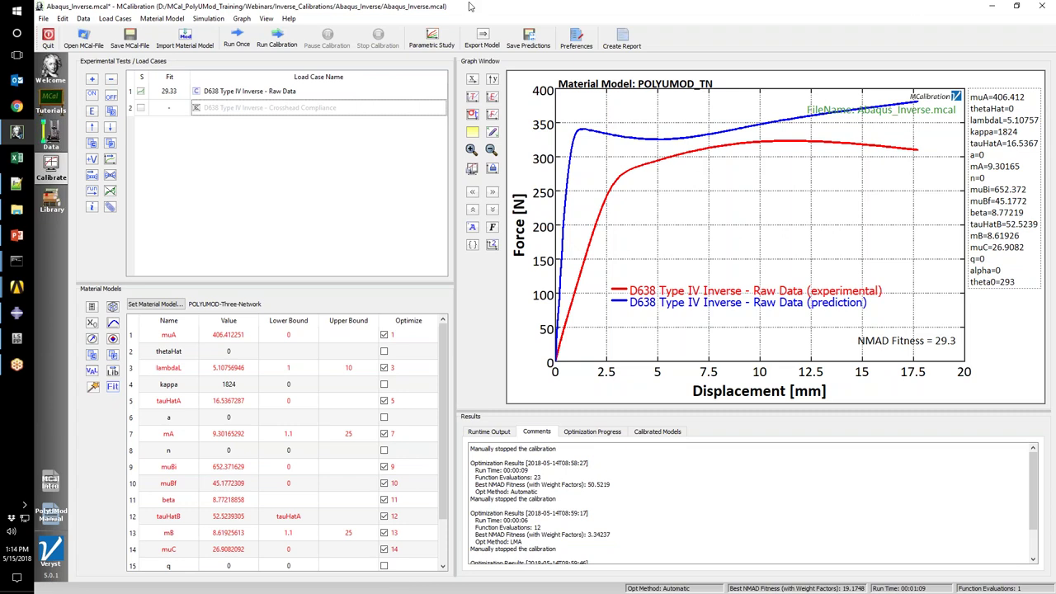
- Save Abaqus_Inverse.mcal and close its calibration window
{"action": "key", "text": "ctrl+s"}
{"action": "left_click", "coordinate": [1044, 7]}
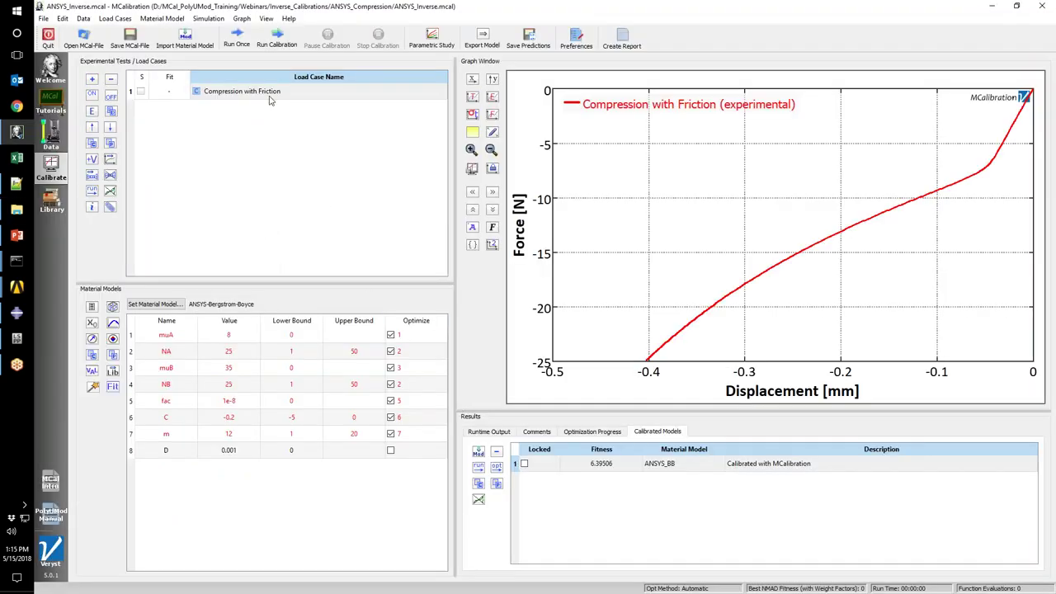
- Confirm the UY displacement contour settings, then replot ANSYS as the plain element mesh
{"action": "mouse_move", "coordinate": [10, 294]}
{"action": "left_click", "coordinate": [68, 350]}
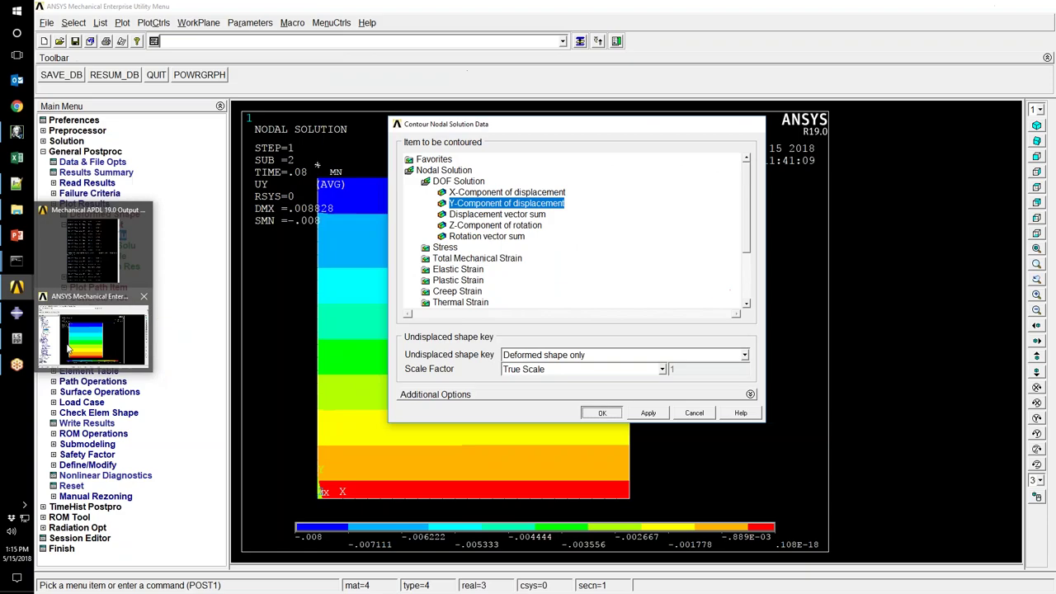
{"action": "left_click", "coordinate": [602, 413]}
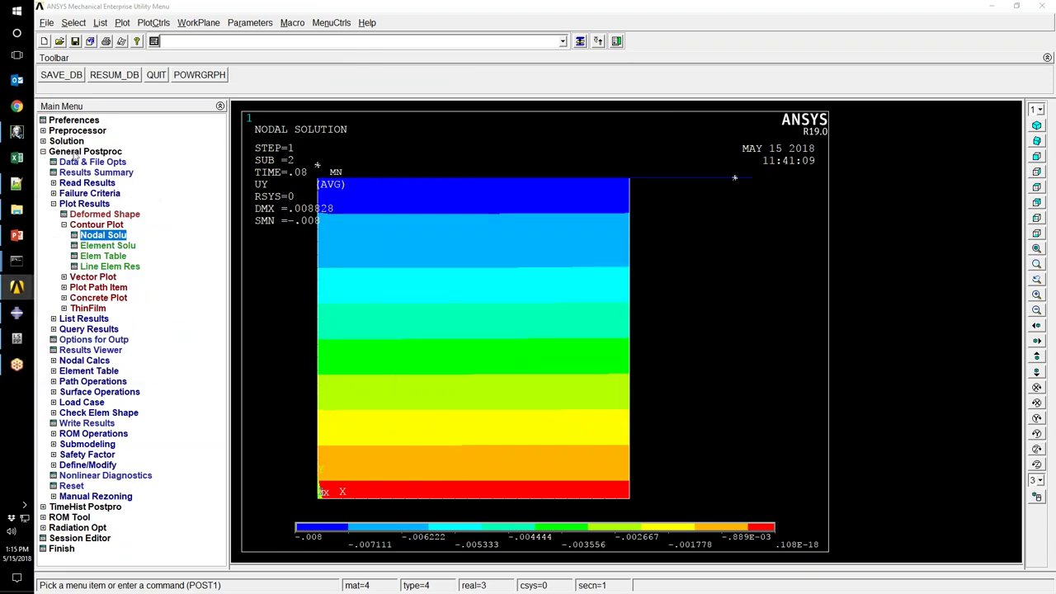
{"action": "left_click", "coordinate": [123, 22]}
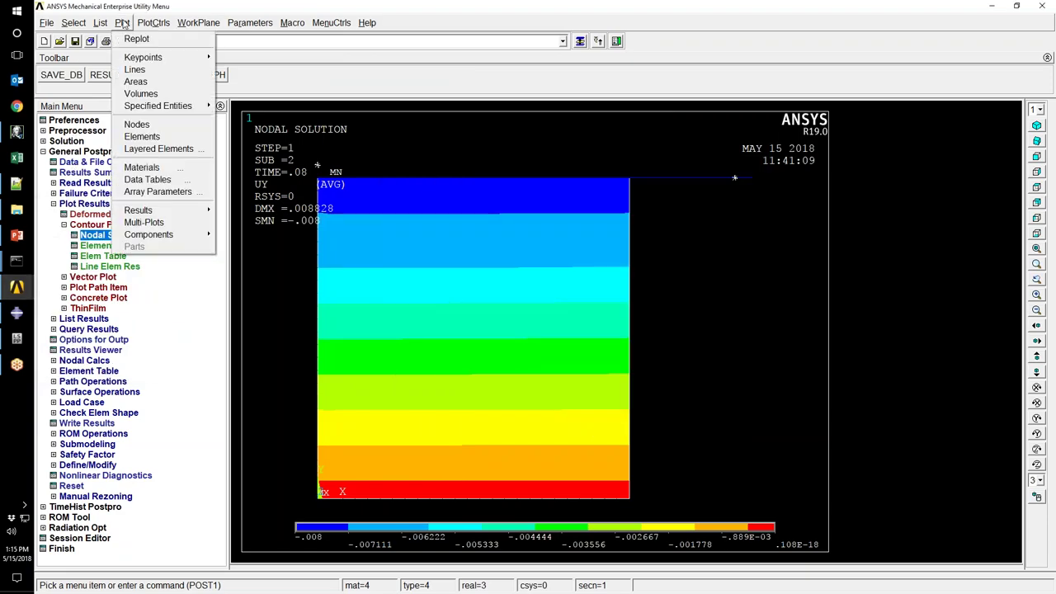
{"action": "left_click", "coordinate": [144, 137]}
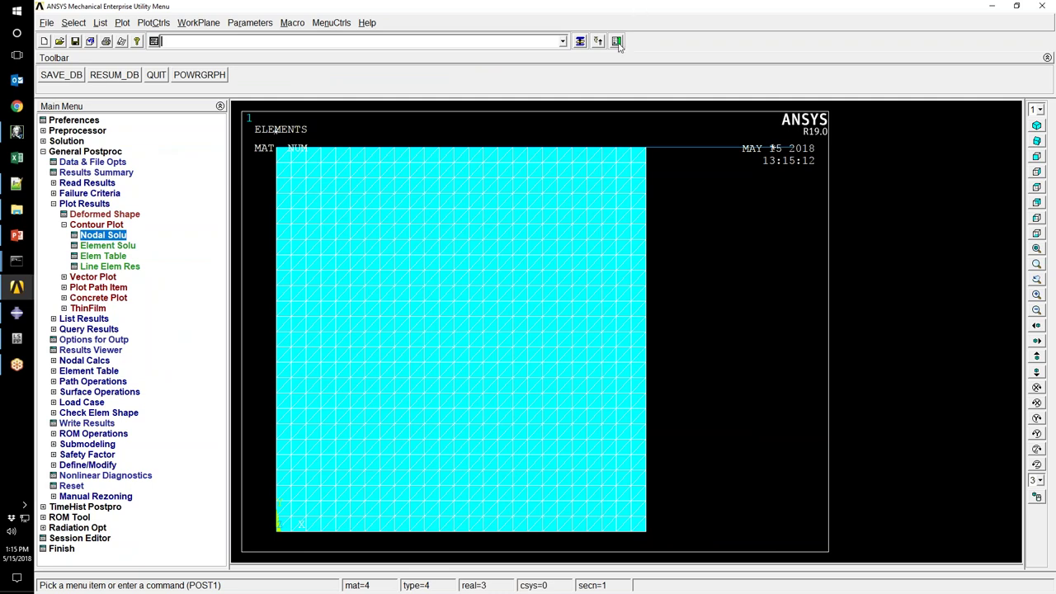
{"action": "left_click", "coordinate": [23, 137]}
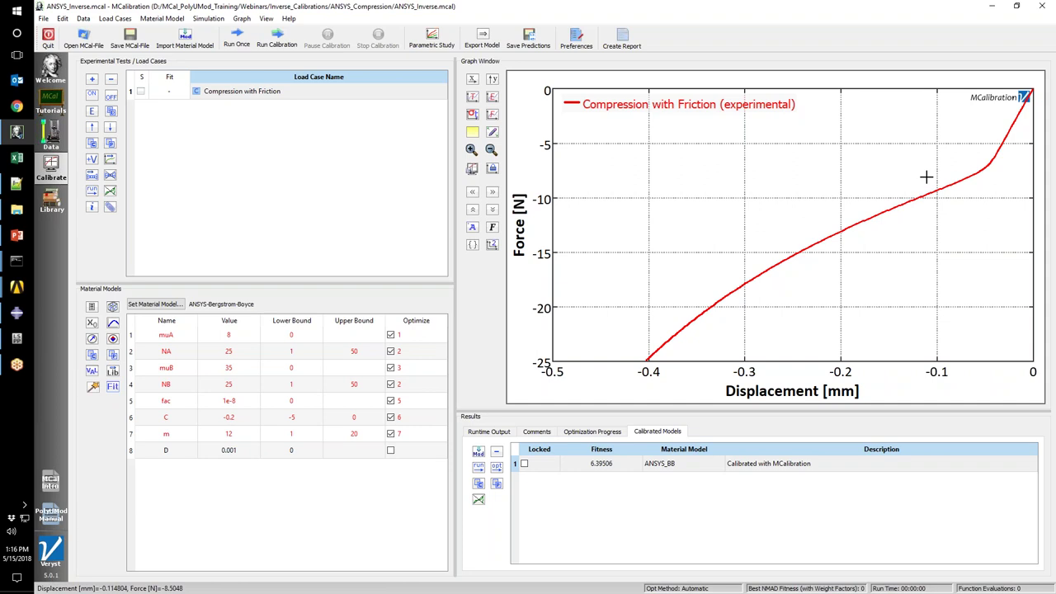
- Open the Compression with Friction load case setup and inspect its material input file setting
{"action": "left_click", "coordinate": [269, 96]}
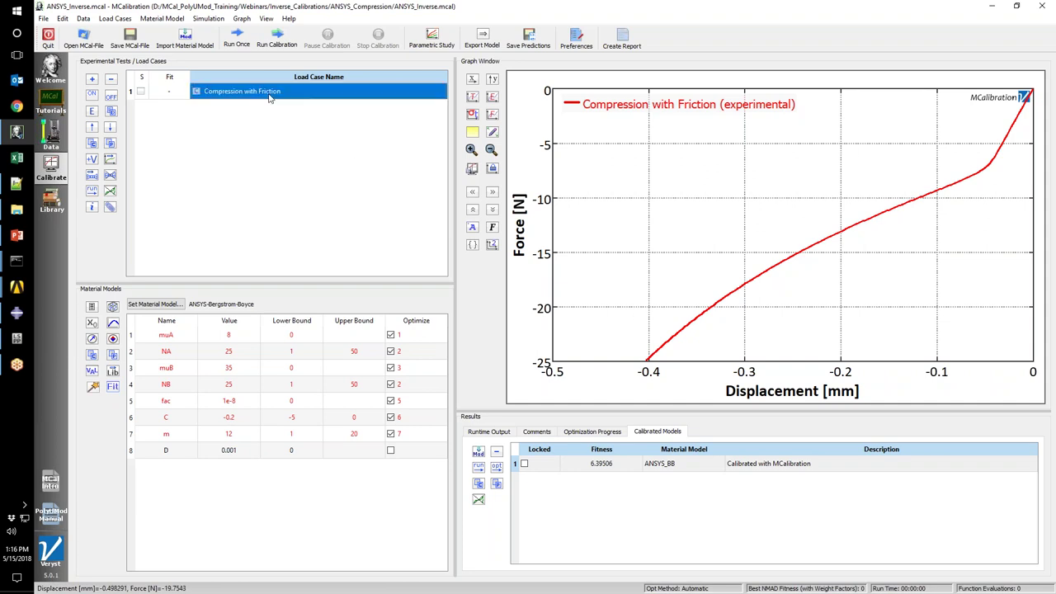
{"action": "double_click", "coordinate": [269, 96]}
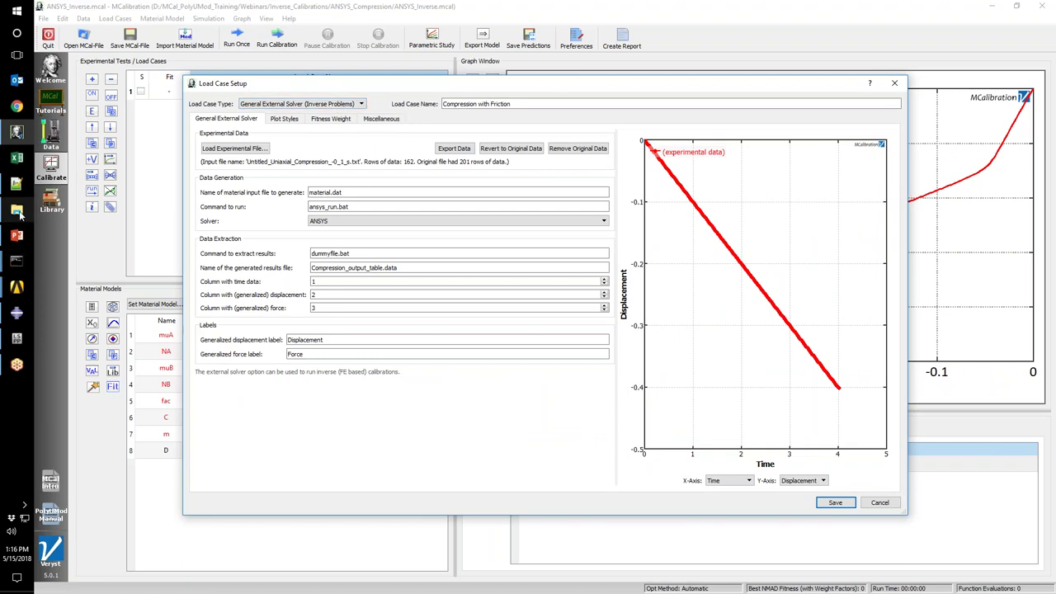
{"action": "left_click", "coordinate": [1029, 258]}
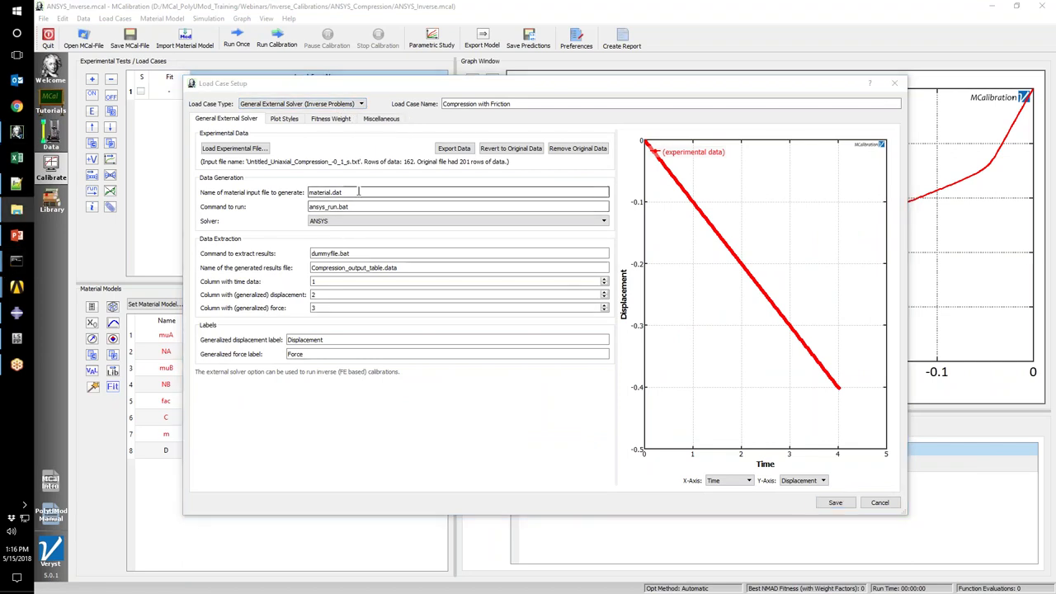
{"action": "left_click", "coordinate": [313, 192]}
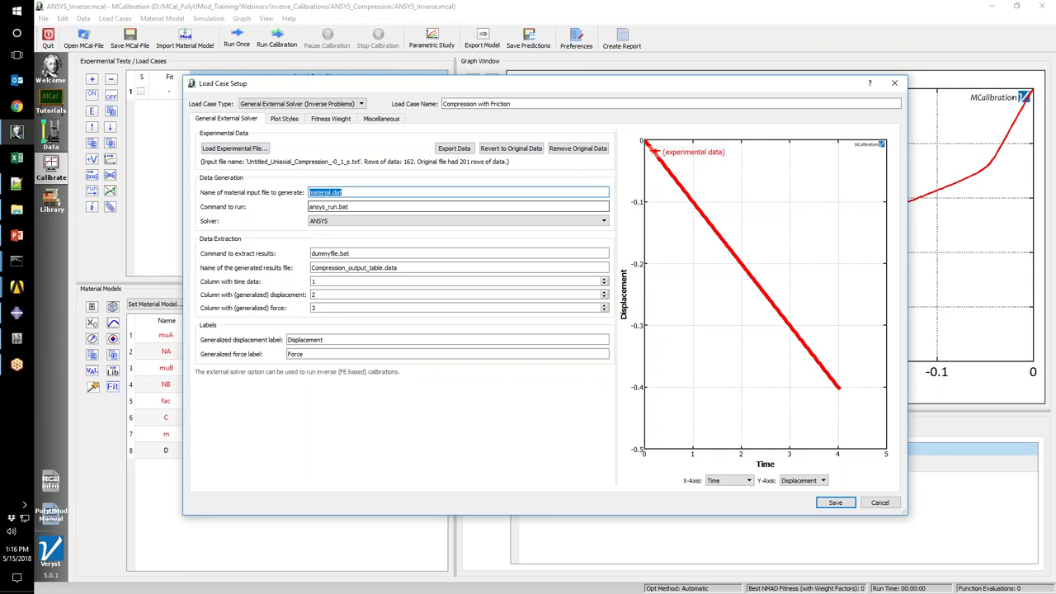
{"action": "mouse_move", "coordinate": [359, 191]}
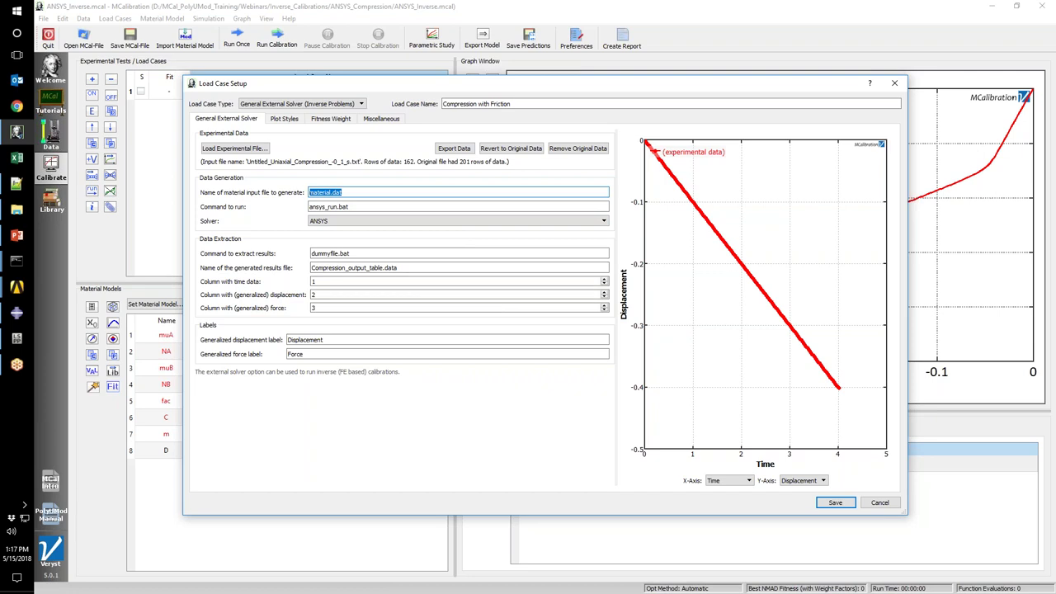
{"action": "key", "text": "alt+Tab"}
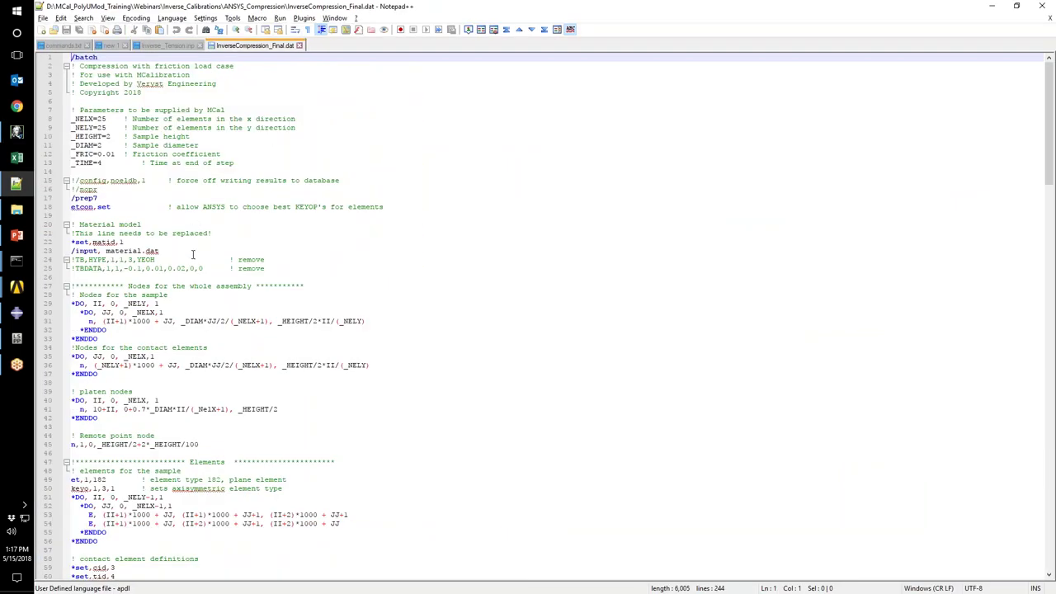
- Highlight the MCal-supplied parameter lines 7–12 and the closing solve-to-finish block
{"action": "left_click", "coordinate": [284, 172]}
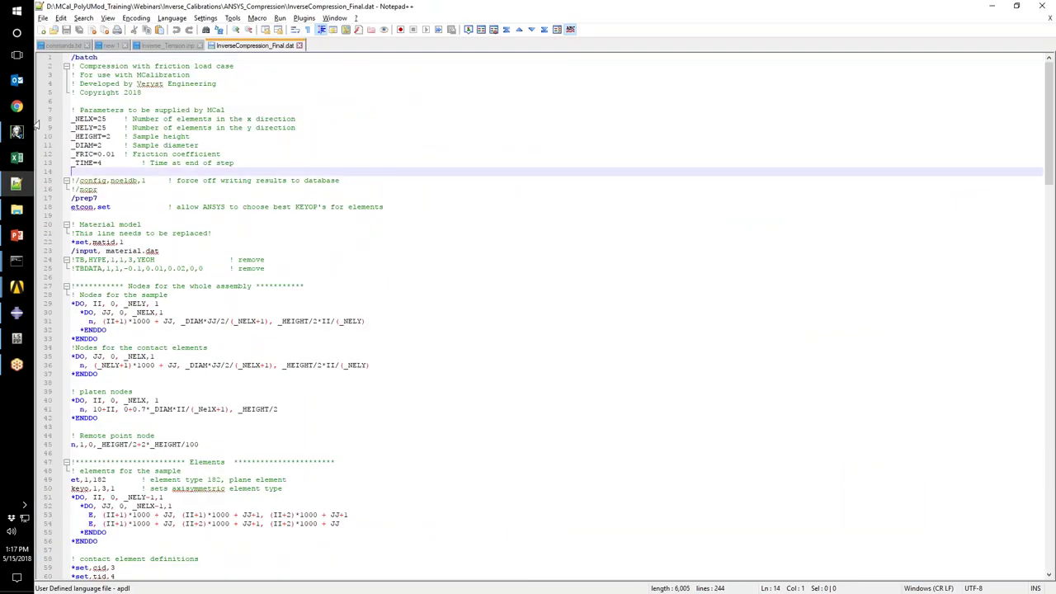
{"action": "left_click_drag", "start_coordinate": [116, 154], "coordinate": [71, 110]}
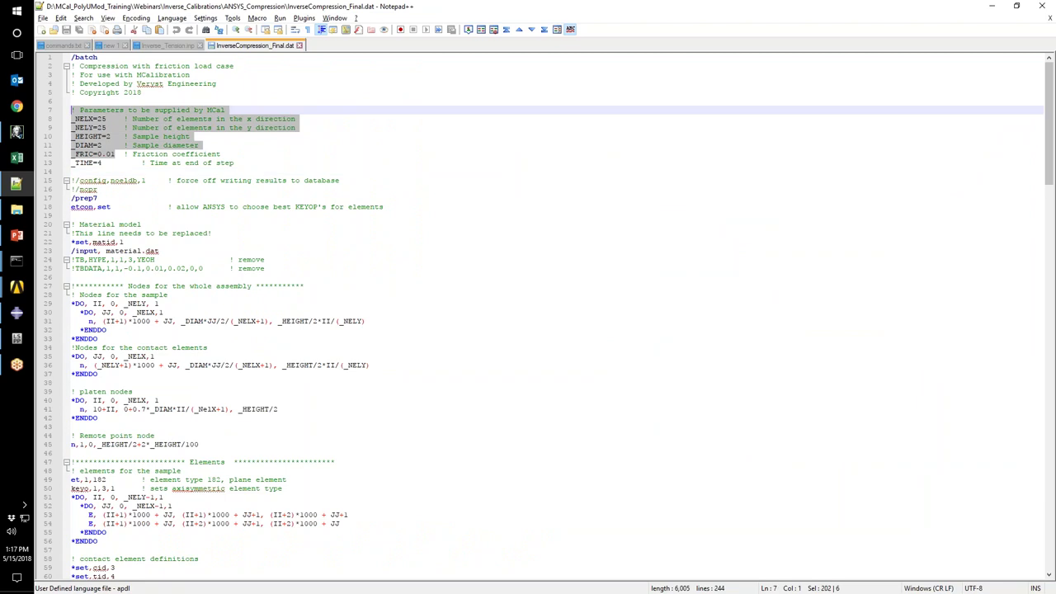
{"action": "left_click_drag", "start_coordinate": [1049, 93], "coordinate": [1032, 502]}
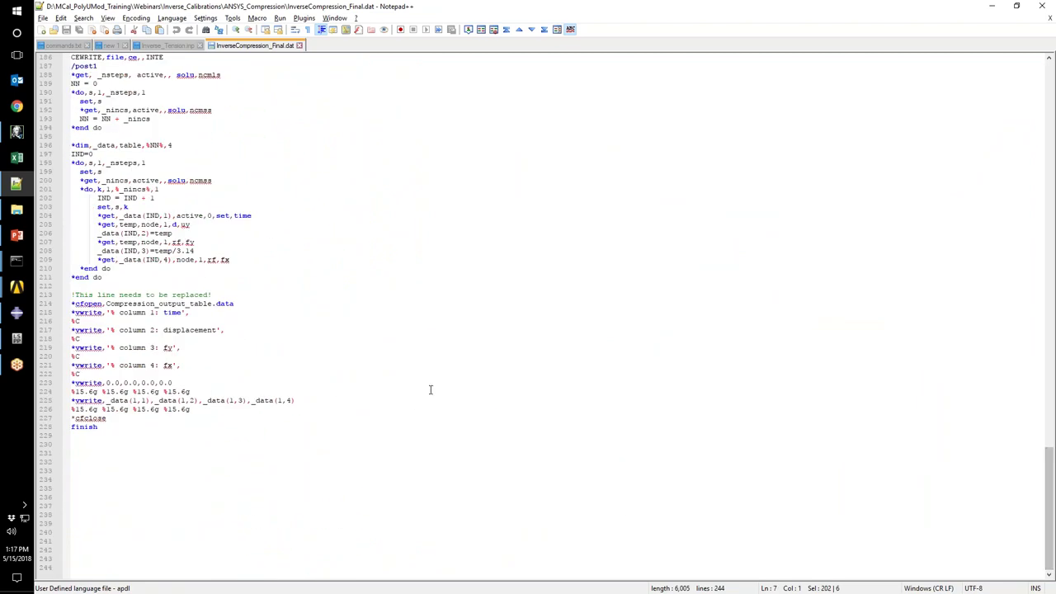
{"action": "scroll", "coordinate": [430, 388], "scroll_direction": "up", "scroll_amount": 3}
{"action": "left_click_drag", "start_coordinate": [118, 518], "coordinate": [56, 118]}
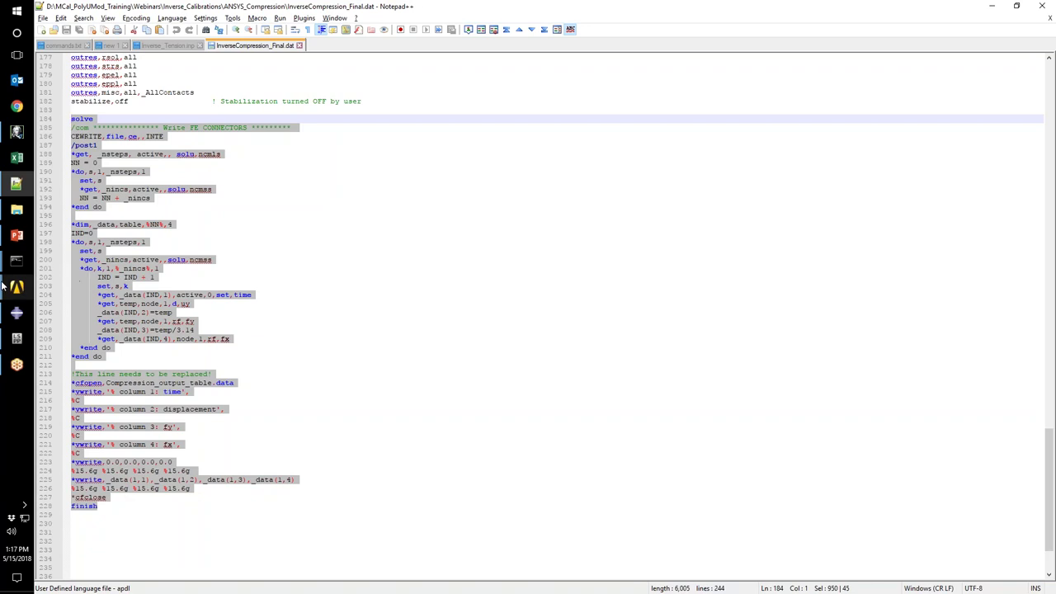
{"action": "mouse_move", "coordinate": [16, 286]}
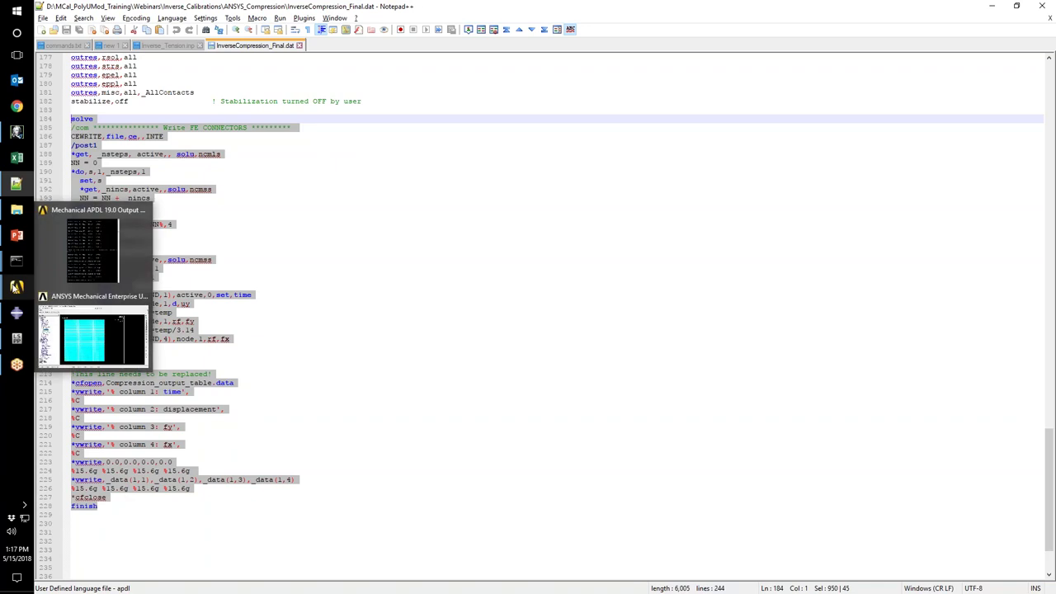
{"action": "left_click", "coordinate": [68, 325]}
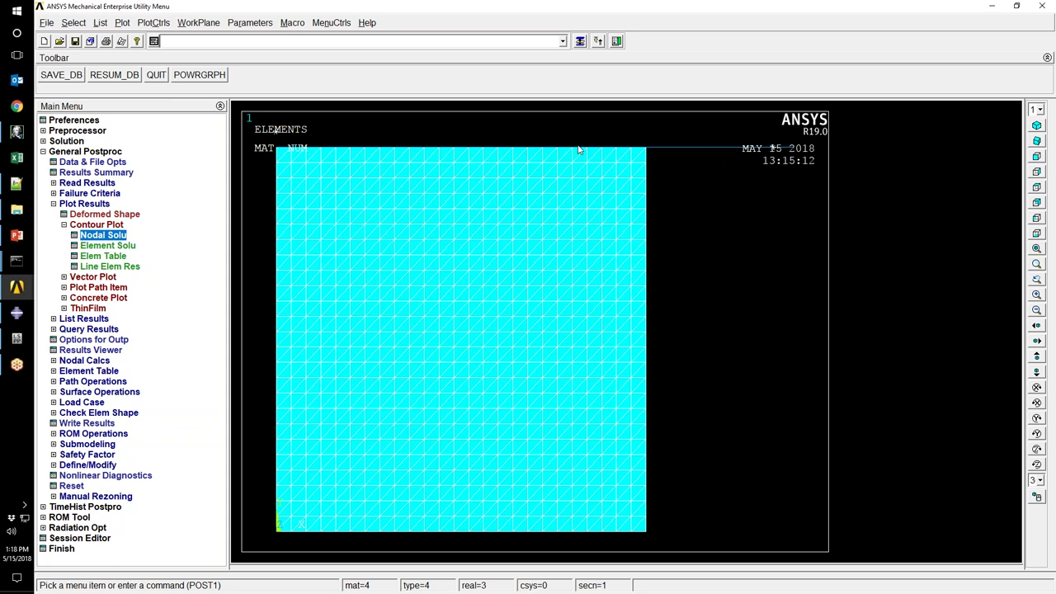
- Zoom out on the ANSYS mesh and restore the Notepad++ script as a smaller window
{"action": "scroll", "coordinate": [297, 144], "scroll_direction": "down", "scroll_amount": 2}
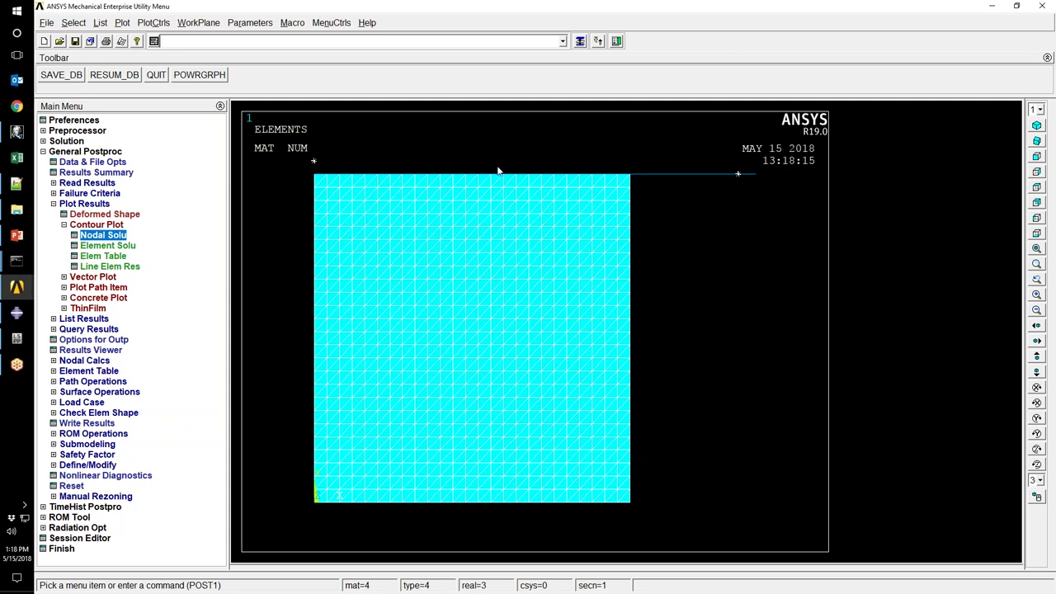
{"action": "key", "text": "alt+Tab"}
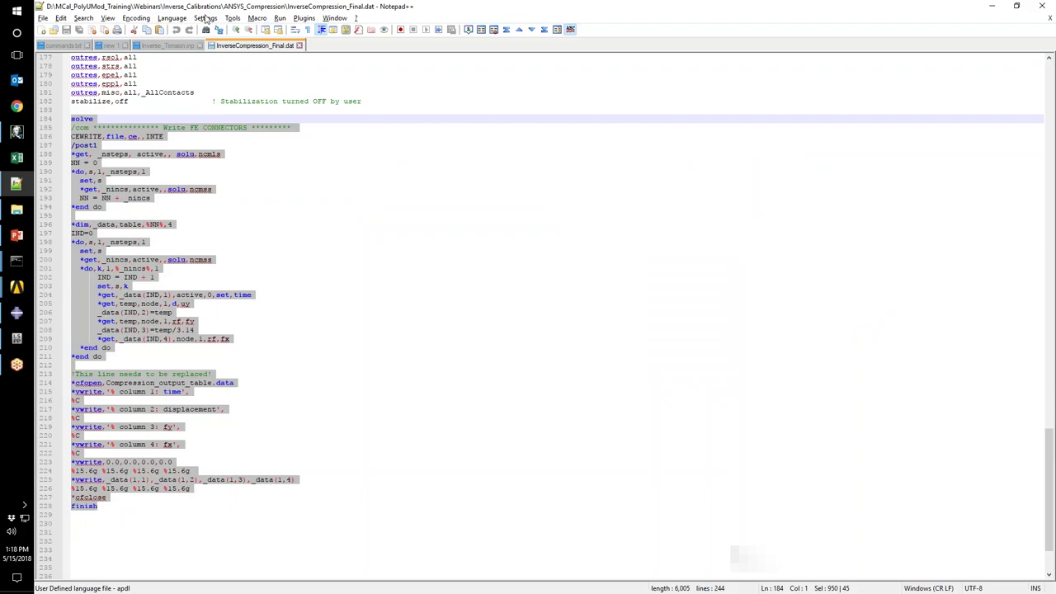
{"action": "double_click", "coordinate": [299, 7]}
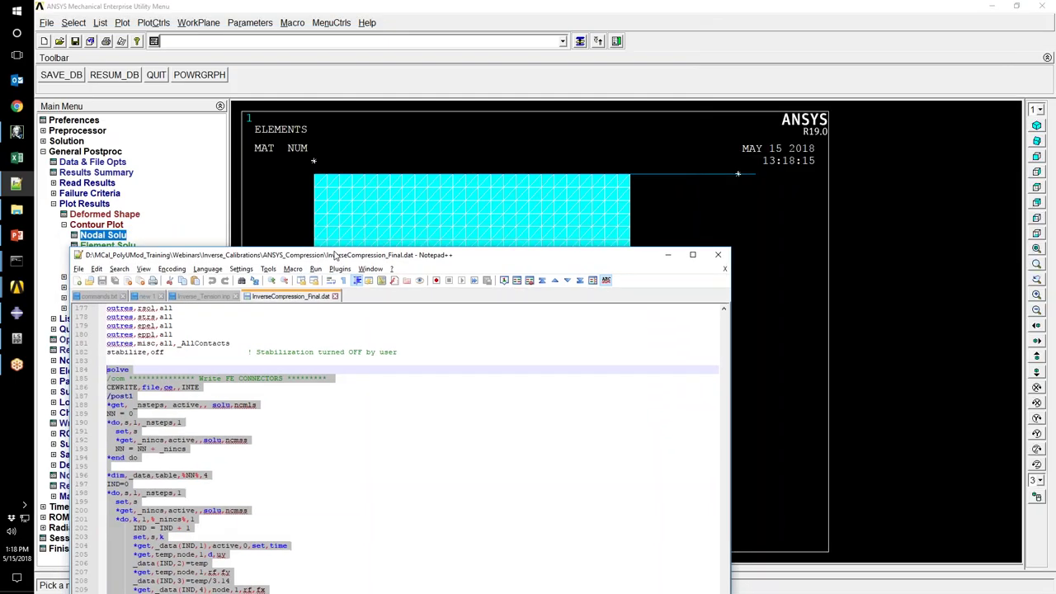
- Save the Compression with Friction load case settings and launch a single Run Once
{"action": "left_click", "coordinate": [15, 134]}
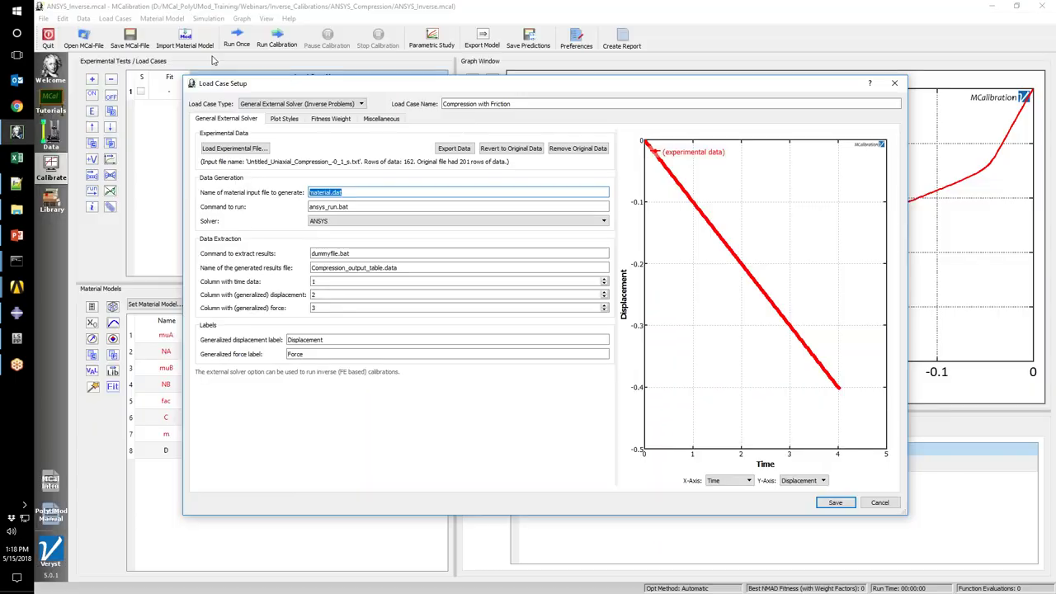
{"action": "left_click", "coordinate": [848, 507]}
{"action": "left_click", "coordinate": [236, 42]}
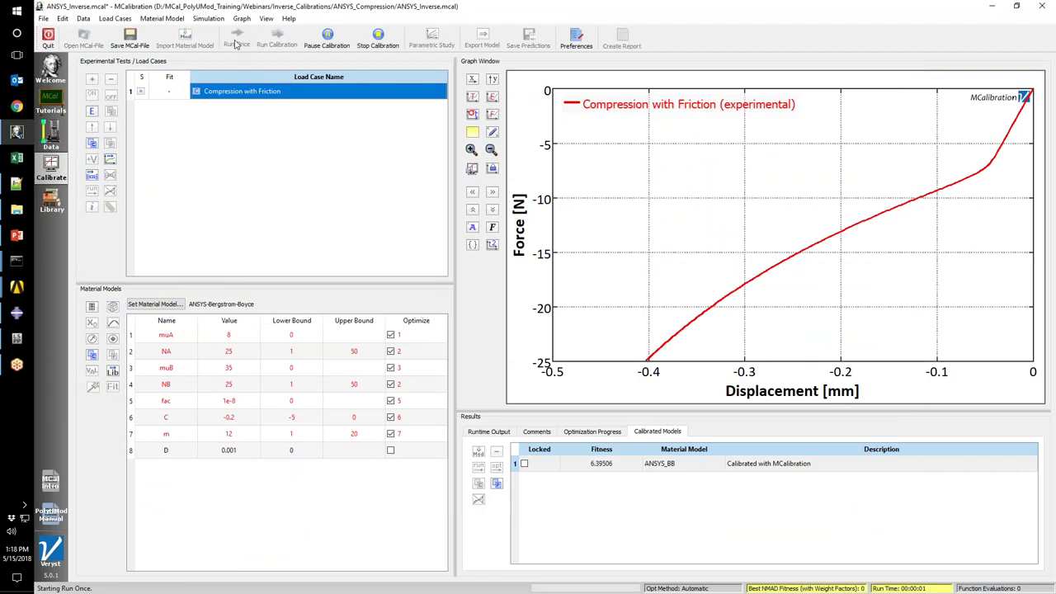
{"action": "left_click", "coordinate": [16, 286]}
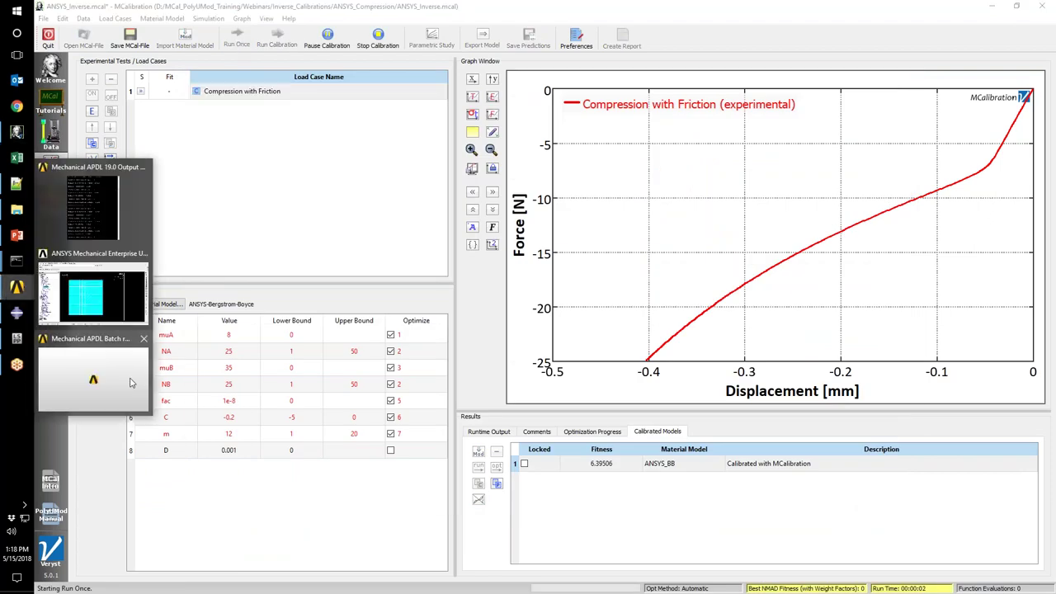
{"action": "left_click", "coordinate": [118, 306]}
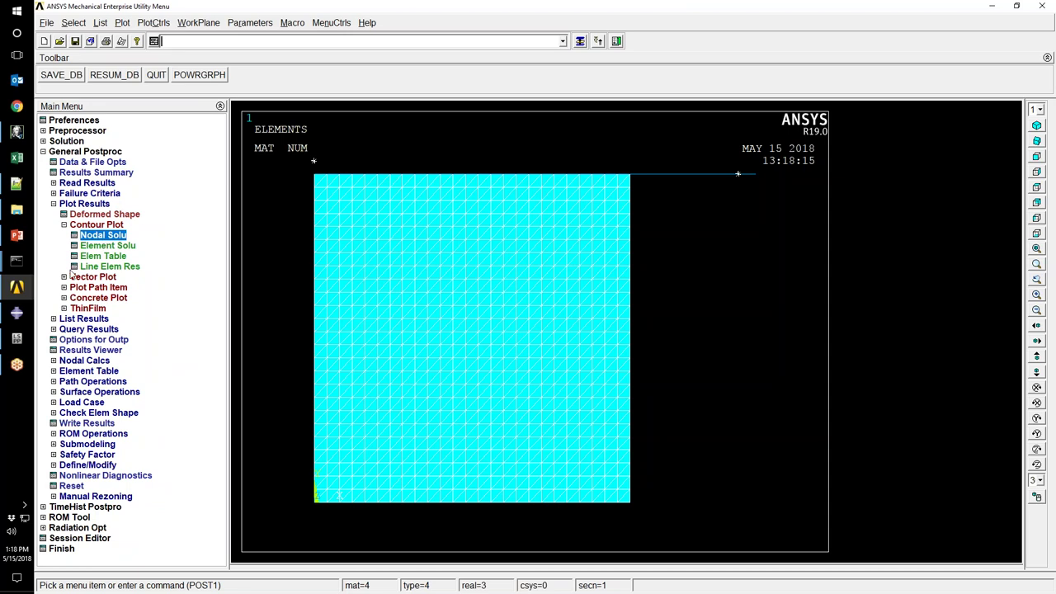
- Apply the Y-component displacement contour settings in ANSYS
{"action": "left_click", "coordinate": [102, 238]}
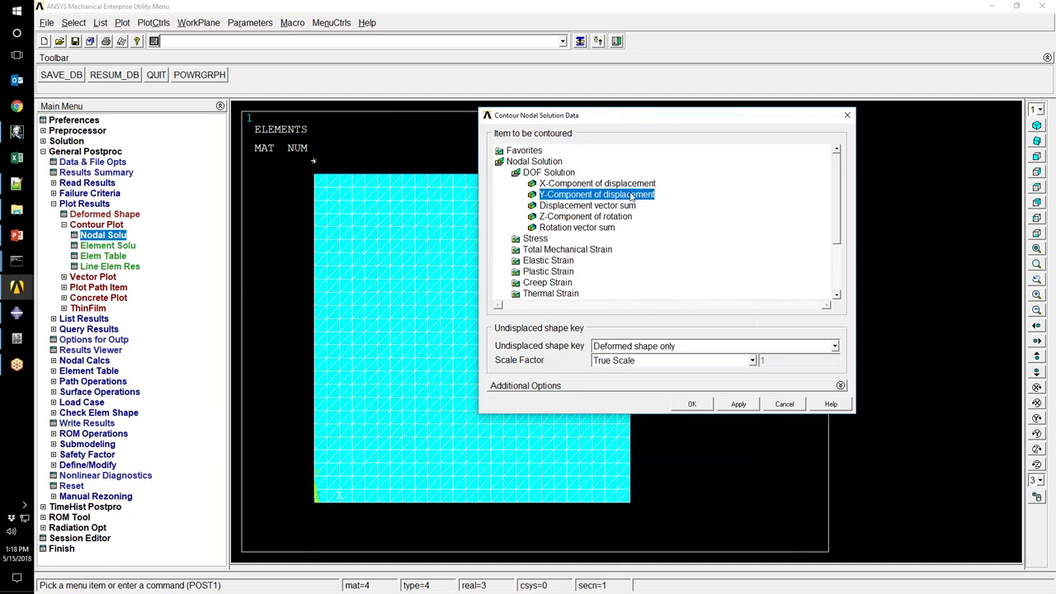
{"action": "left_click", "coordinate": [738, 404]}
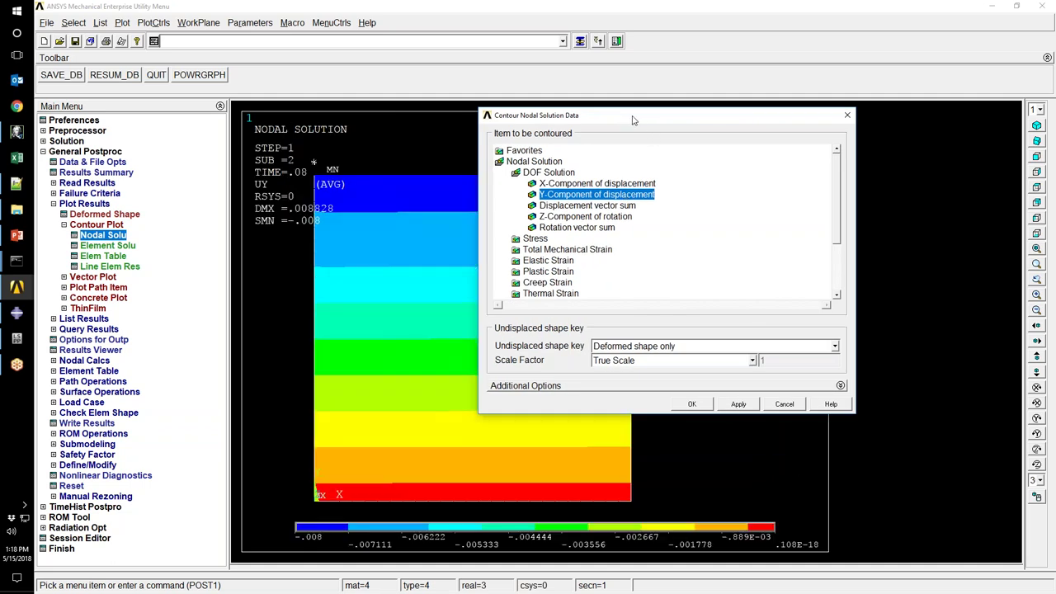
{"action": "left_click_drag", "start_coordinate": [633, 121], "coordinate": [780, 109]}
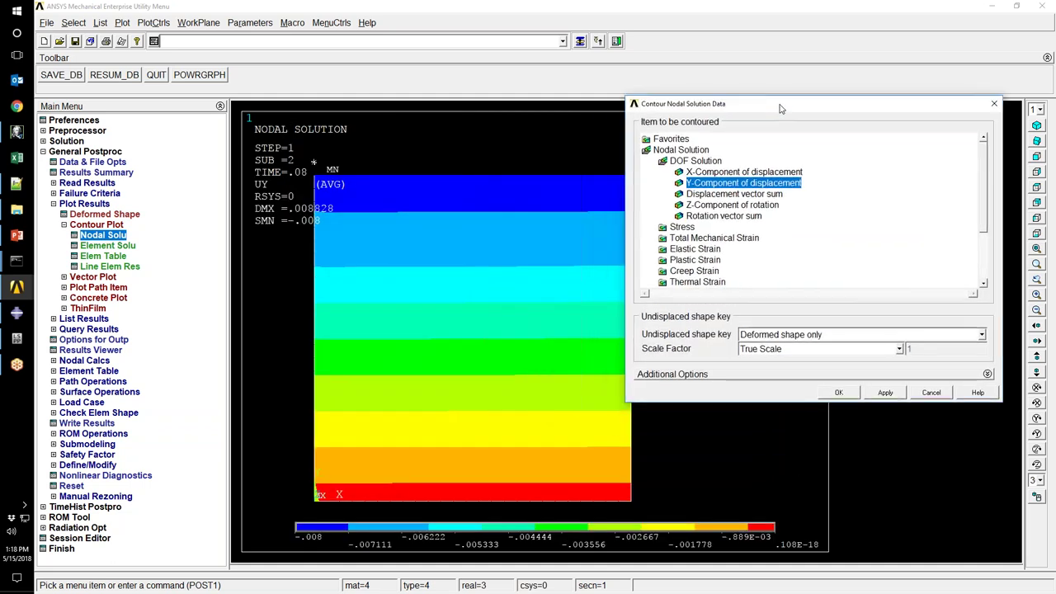
{"action": "left_click", "coordinate": [838, 393]}
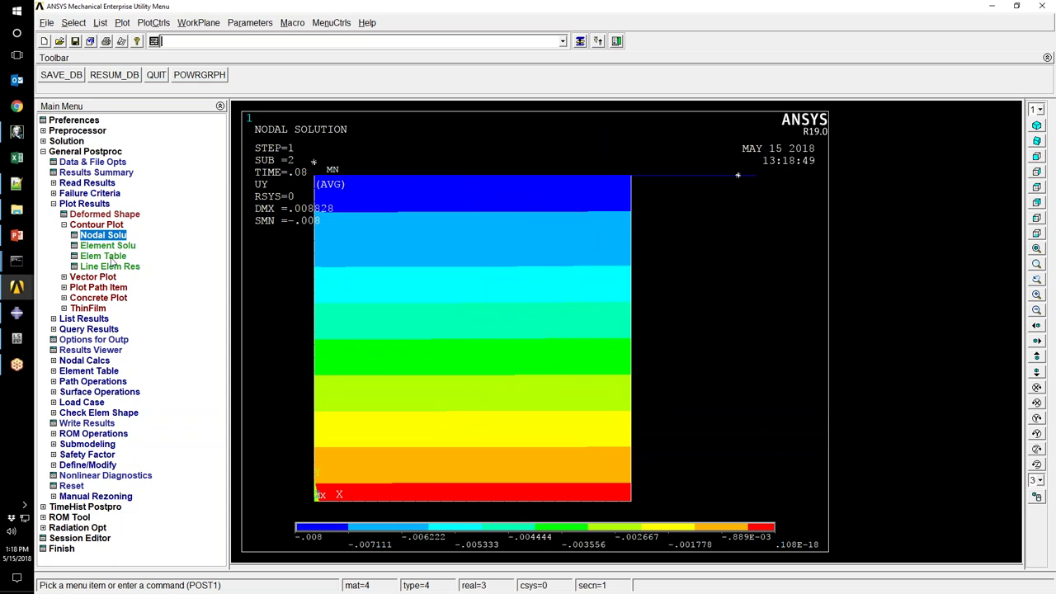
- Read the last result set, dismissing the solution data warnings
{"action": "left_click", "coordinate": [66, 184]}
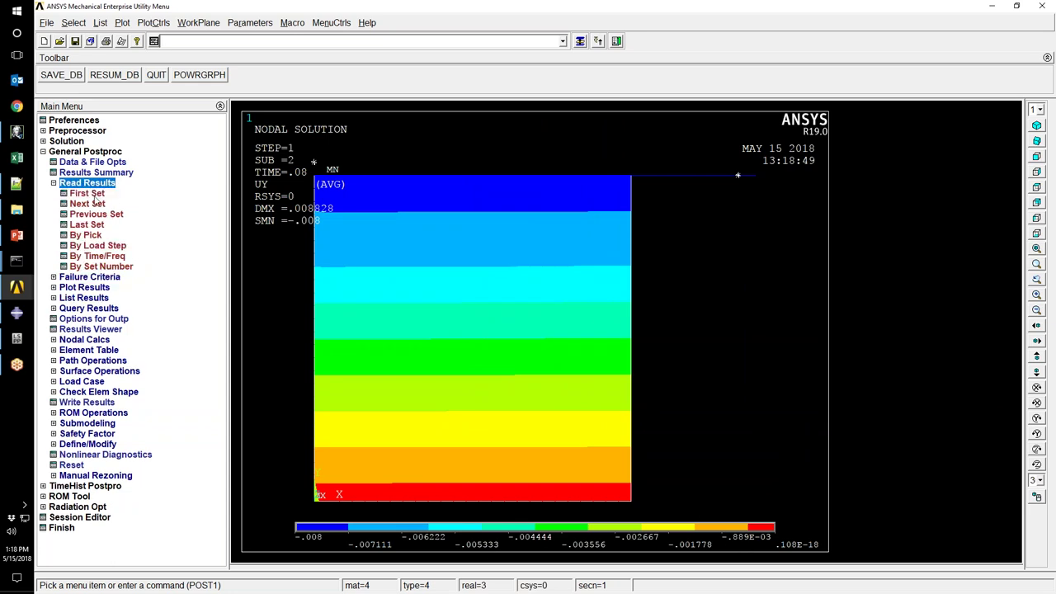
{"action": "left_click", "coordinate": [86, 224]}
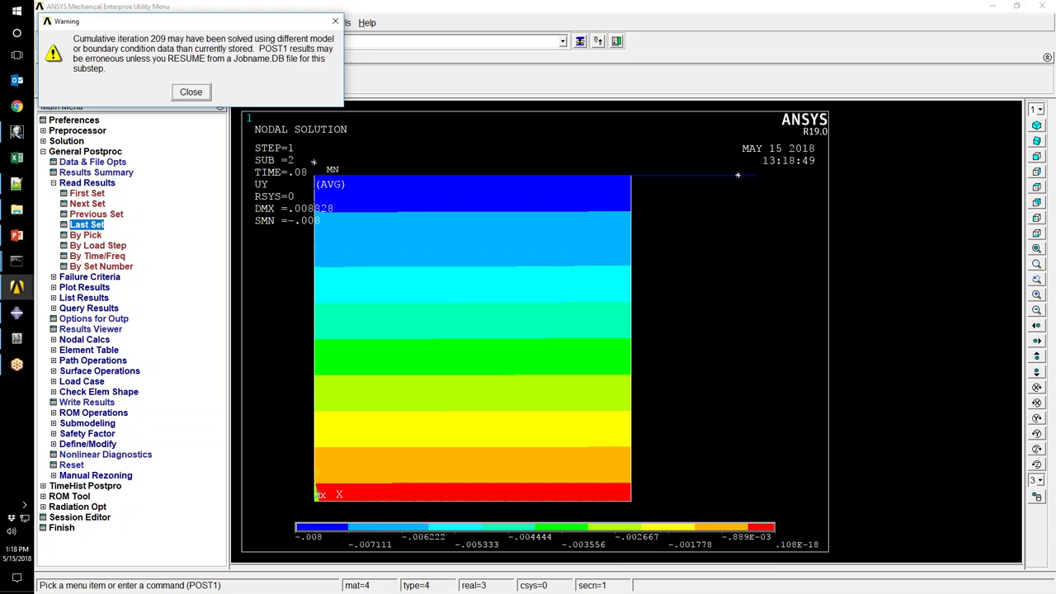
{"action": "left_click", "coordinate": [190, 92]}
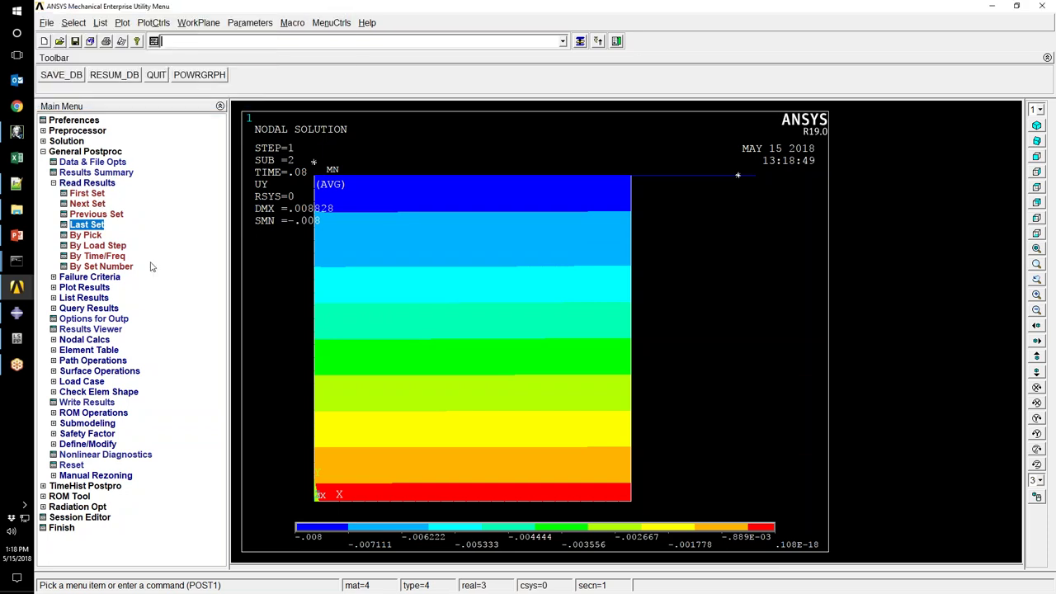
{"action": "left_click", "coordinate": [87, 225]}
{"action": "left_click", "coordinate": [191, 92]}
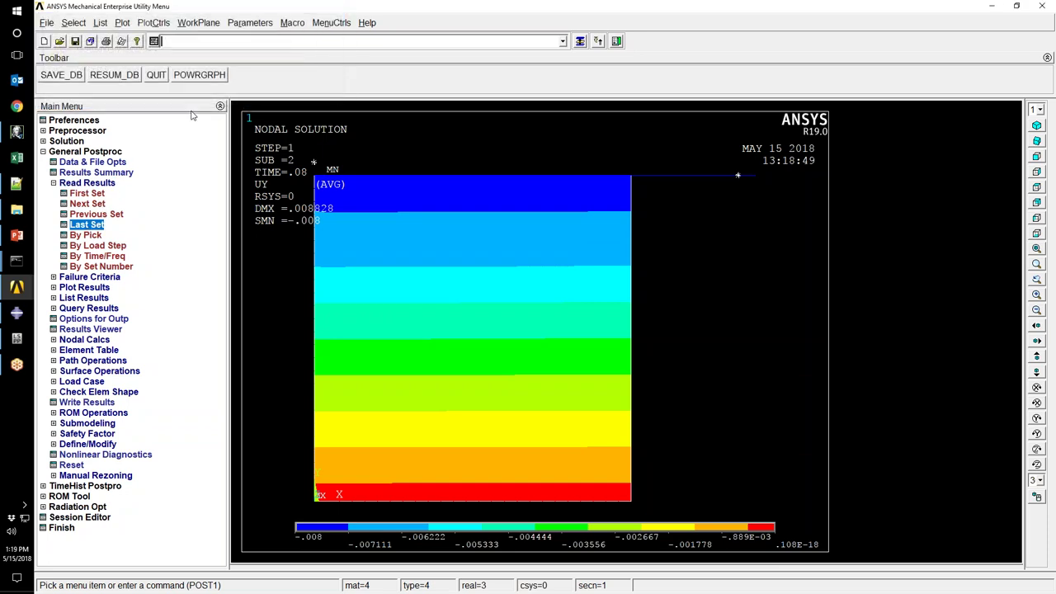
{"action": "left_click", "coordinate": [16, 132]}
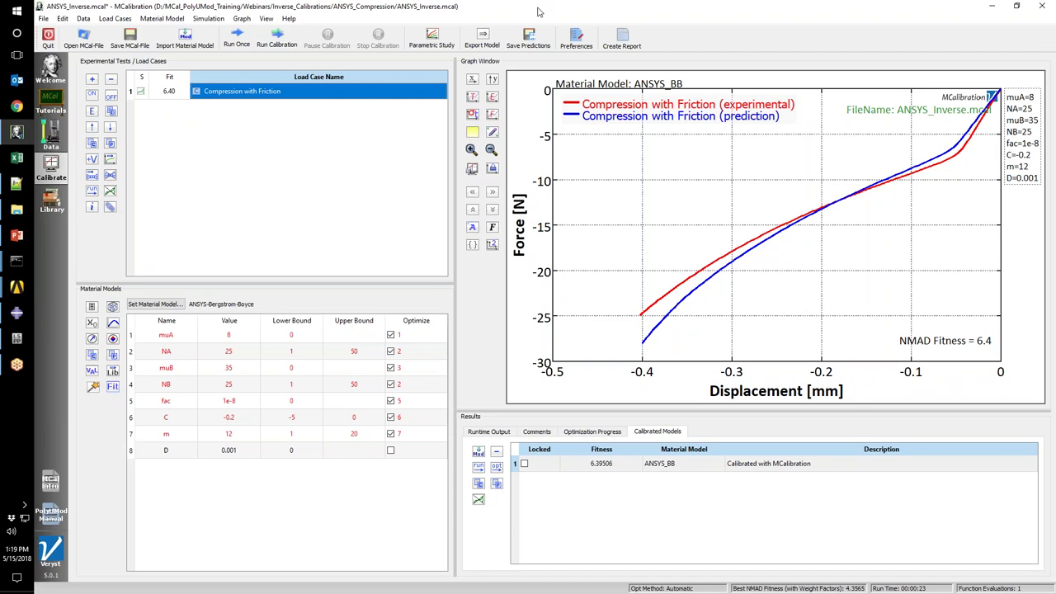
{"action": "key", "text": "alt+Tab"}
- Set file.rst as the results file to read
{"action": "left_click", "coordinate": [92, 162]}
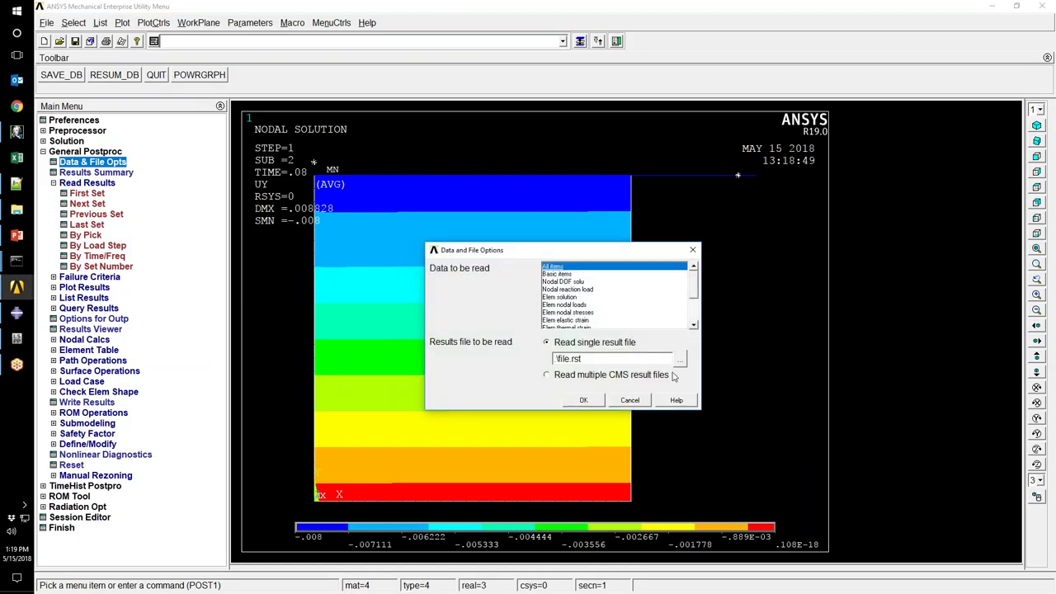
{"action": "left_click", "coordinate": [678, 359]}
{"action": "double_click", "coordinate": [247, 112]}
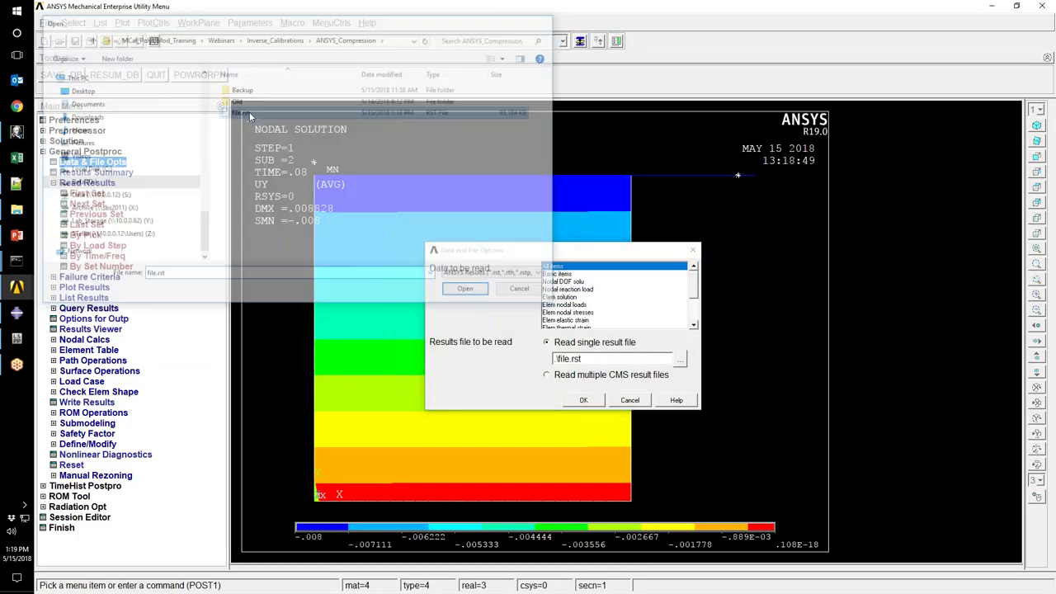
{"action": "left_click", "coordinate": [592, 402]}
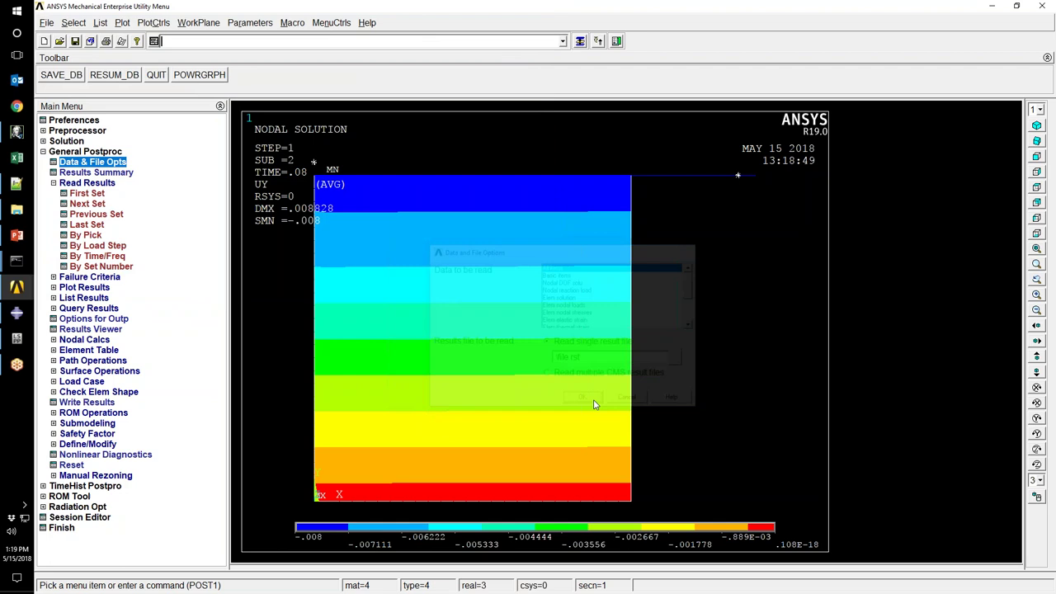
- Read the last and first result sets, dismissing the iteration 209 and 2 warnings
{"action": "left_click", "coordinate": [89, 225]}
{"action": "left_click", "coordinate": [193, 91]}
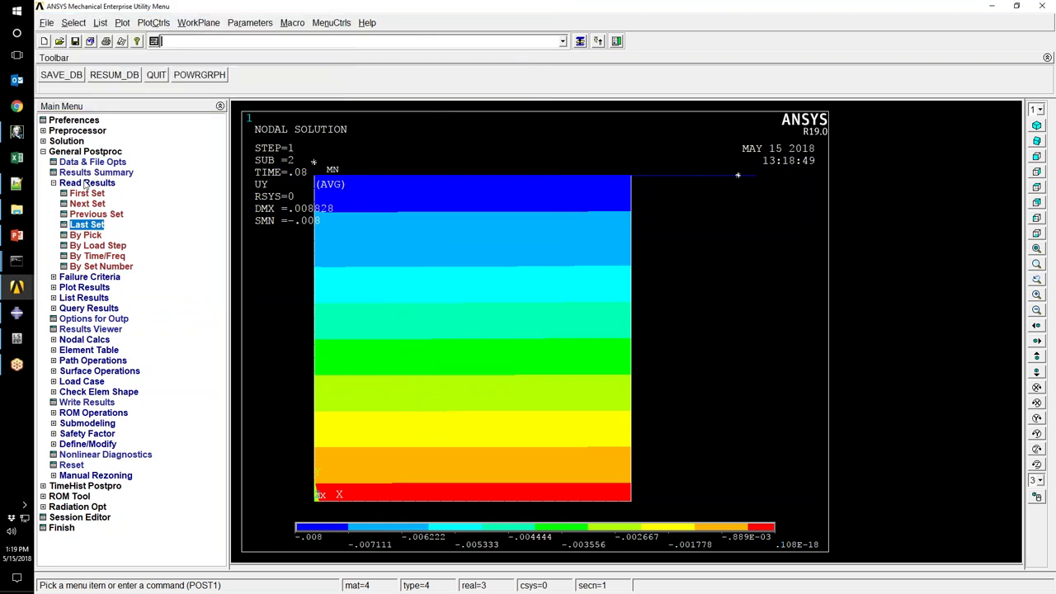
{"action": "left_click", "coordinate": [86, 226]}
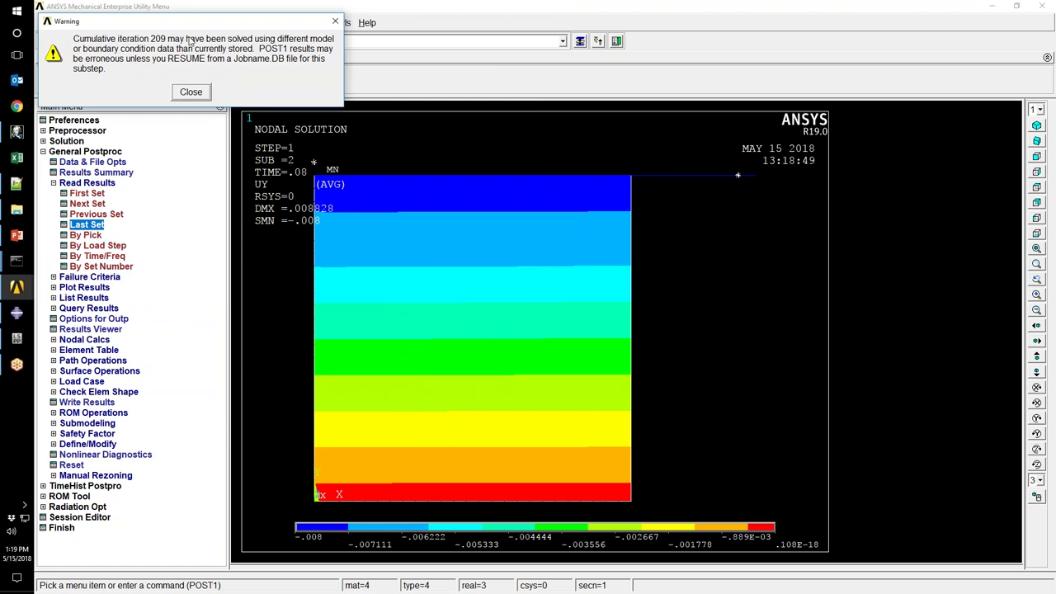
{"action": "left_click", "coordinate": [191, 92]}
{"action": "left_click", "coordinate": [86, 195]}
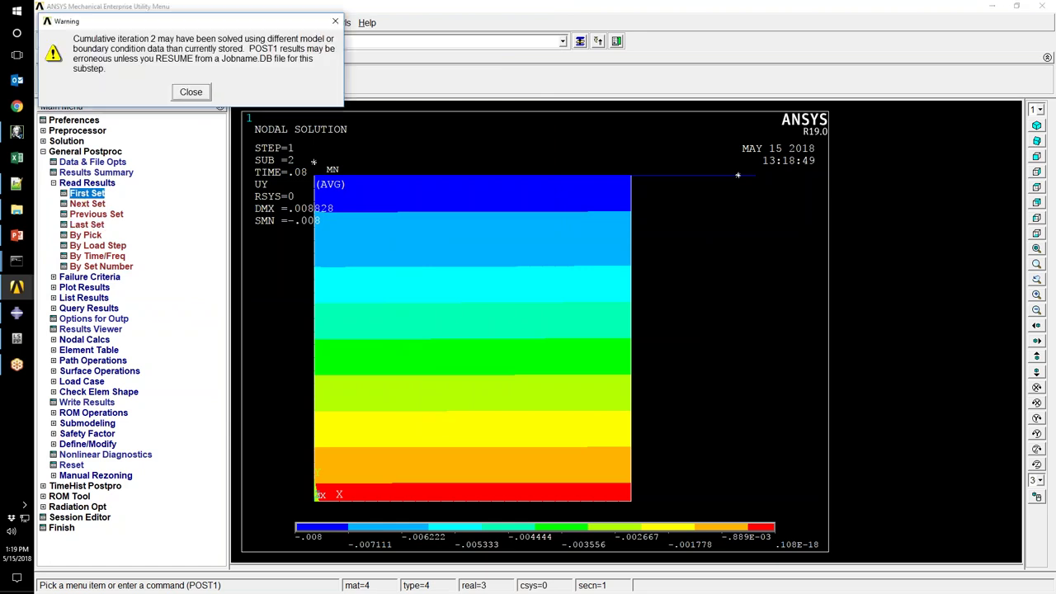
{"action": "left_click", "coordinate": [190, 92]}
{"action": "key", "text": "alt+Tab"}
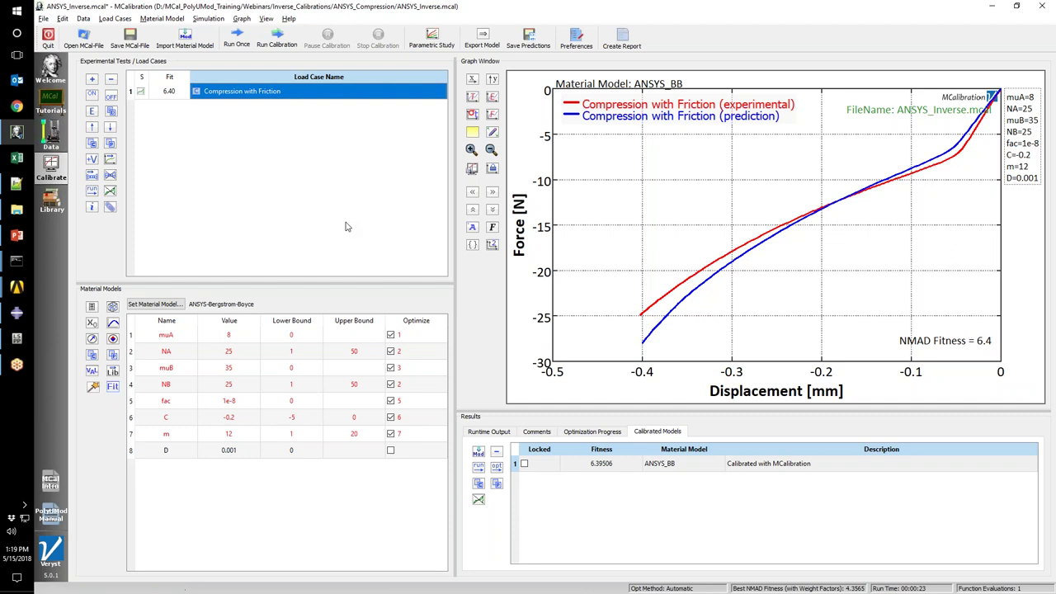
- Restore and put away MCalibration, bringing Abaqus/CAE's Mises stress results forward
{"action": "double_click", "coordinate": [493, 6]}
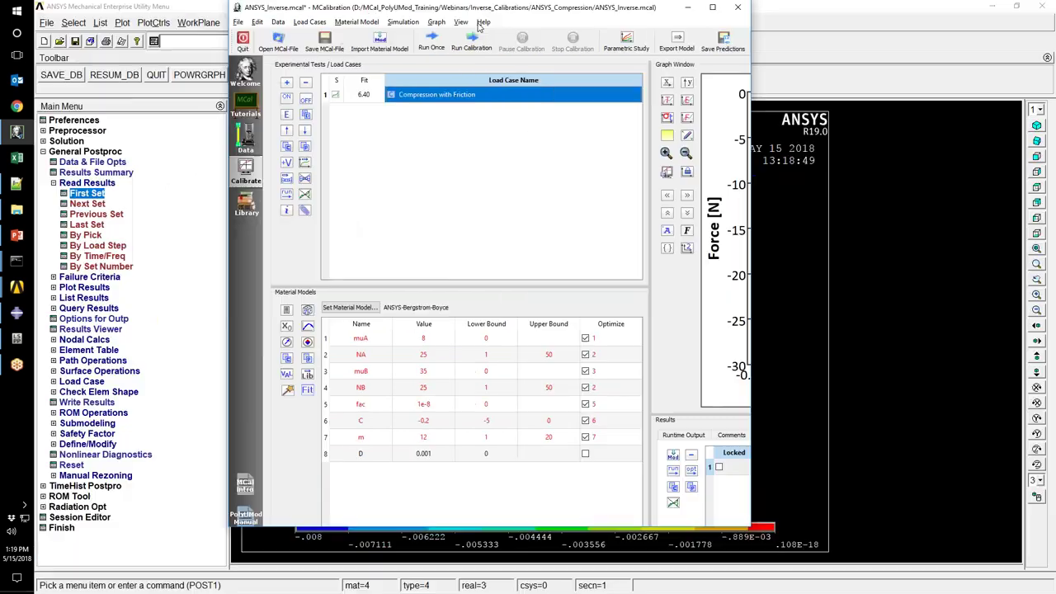
{"action": "left_click", "coordinate": [700, 82]}
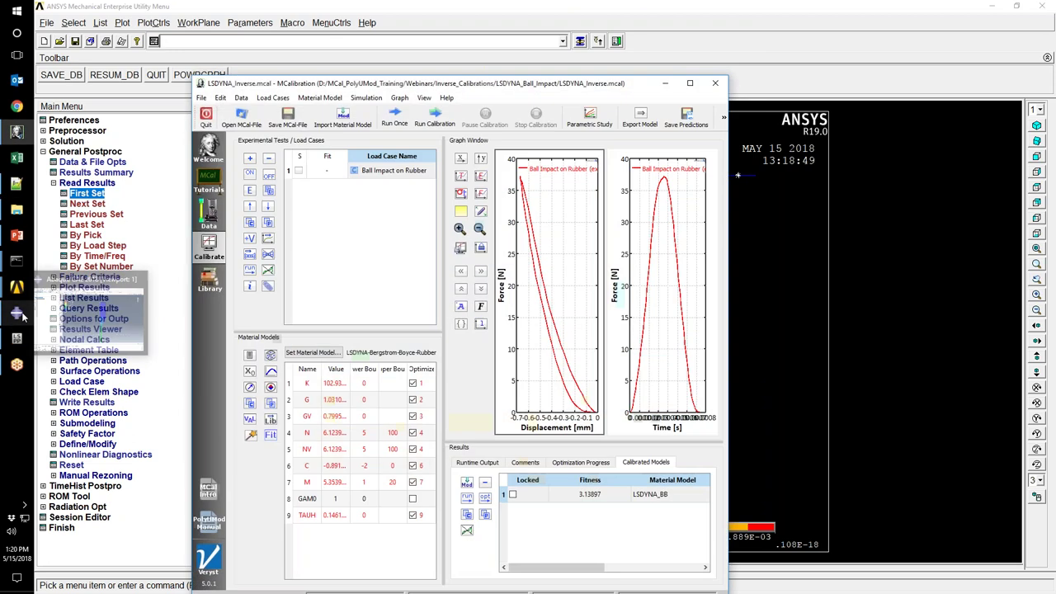
{"action": "left_click", "coordinate": [17, 313]}
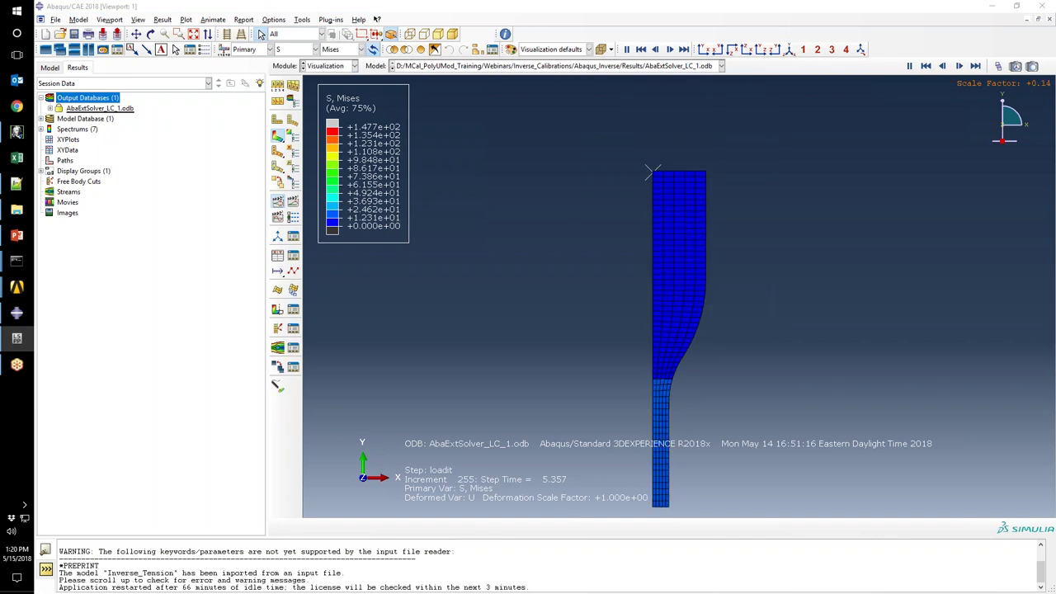
- Maximize LS-PrePost and orbit the Bi-004.k model to inspect the ball on the rubber block
{"action": "key", "text": "alt+Tab"}
{"action": "double_click", "coordinate": [377, 42]}
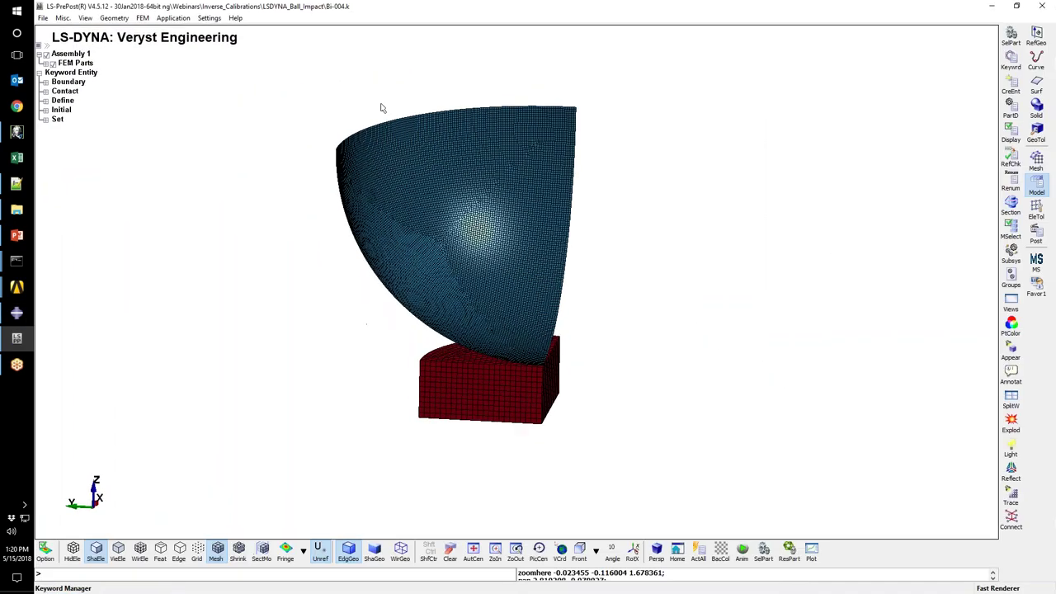
{"action": "mouse_move", "coordinate": [541, 271]}
{"action": "left_mouse_down"}
{"action": "mouse_move", "coordinate": [568, 353]}
{"action": "mouse_move", "coordinate": [594, 297]}
{"action": "mouse_move", "coordinate": [564, 277]}
{"action": "mouse_move", "coordinate": [533, 307]}
{"action": "left_mouse_up"}
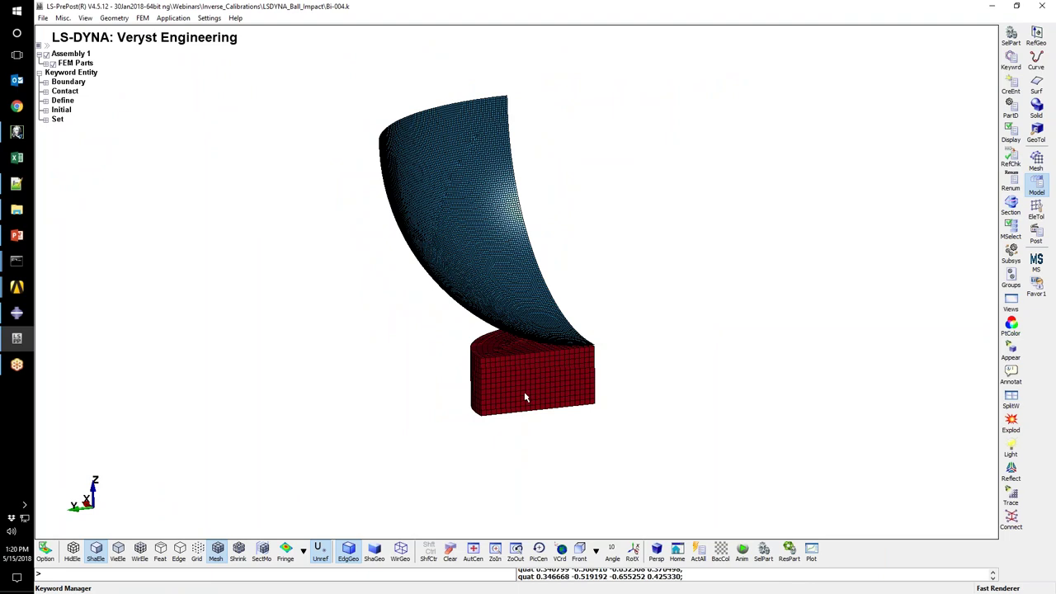
{"action": "mouse_move", "coordinate": [525, 397]}
{"action": "left_mouse_down"}
{"action": "mouse_move", "coordinate": [471, 361]}
{"action": "mouse_move", "coordinate": [541, 342]}
{"action": "mouse_move", "coordinate": [427, 339]}
{"action": "mouse_move", "coordinate": [487, 365]}
{"action": "mouse_move", "coordinate": [527, 438]}
{"action": "mouse_move", "coordinate": [509, 281]}
{"action": "mouse_move", "coordinate": [420, 196]}
{"action": "mouse_move", "coordinate": [438, 221]}
{"action": "mouse_move", "coordinate": [575, 242]}
{"action": "mouse_move", "coordinate": [442, 124]}
{"action": "mouse_move", "coordinate": [427, 257]}
{"action": "mouse_move", "coordinate": [550, 338]}
{"action": "mouse_move", "coordinate": [451, 322]}
{"action": "mouse_move", "coordinate": [497, 297]}
{"action": "mouse_move", "coordinate": [516, 259]}
{"action": "mouse_move", "coordinate": [462, 330]}
{"action": "mouse_move", "coordinate": [491, 322]}
{"action": "mouse_move", "coordinate": [523, 289]}
{"action": "mouse_move", "coordinate": [384, 285]}
{"action": "left_mouse_up"}
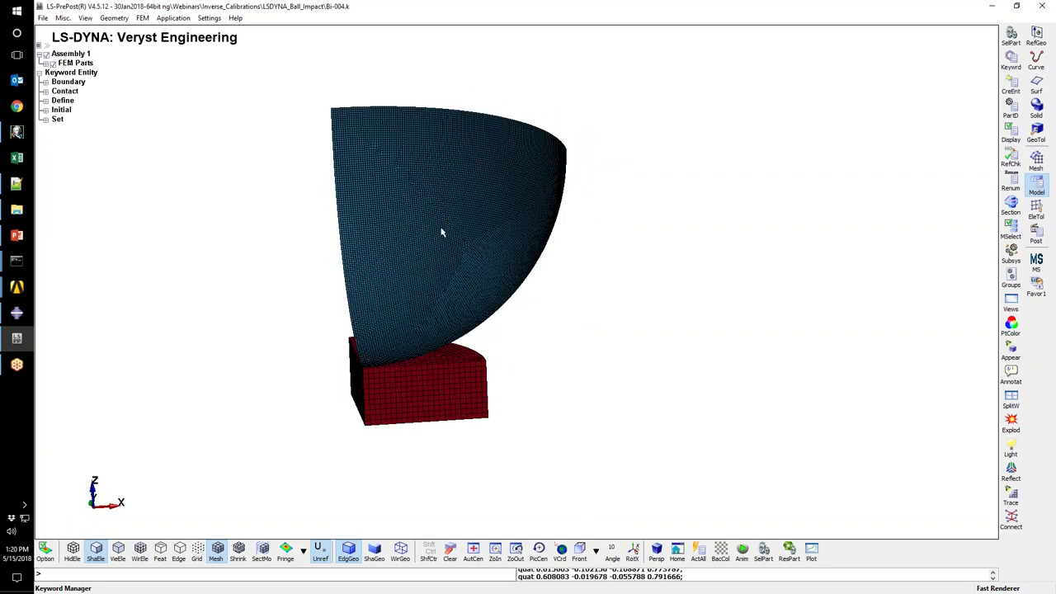
{"action": "mouse_move", "coordinate": [415, 262]}
{"action": "left_mouse_down"}
{"action": "mouse_move", "coordinate": [399, 273]}
{"action": "mouse_move", "coordinate": [490, 306]}
{"action": "mouse_move", "coordinate": [461, 308]}
{"action": "mouse_move", "coordinate": [488, 408]}
{"action": "mouse_move", "coordinate": [475, 376]}
{"action": "left_mouse_up"}
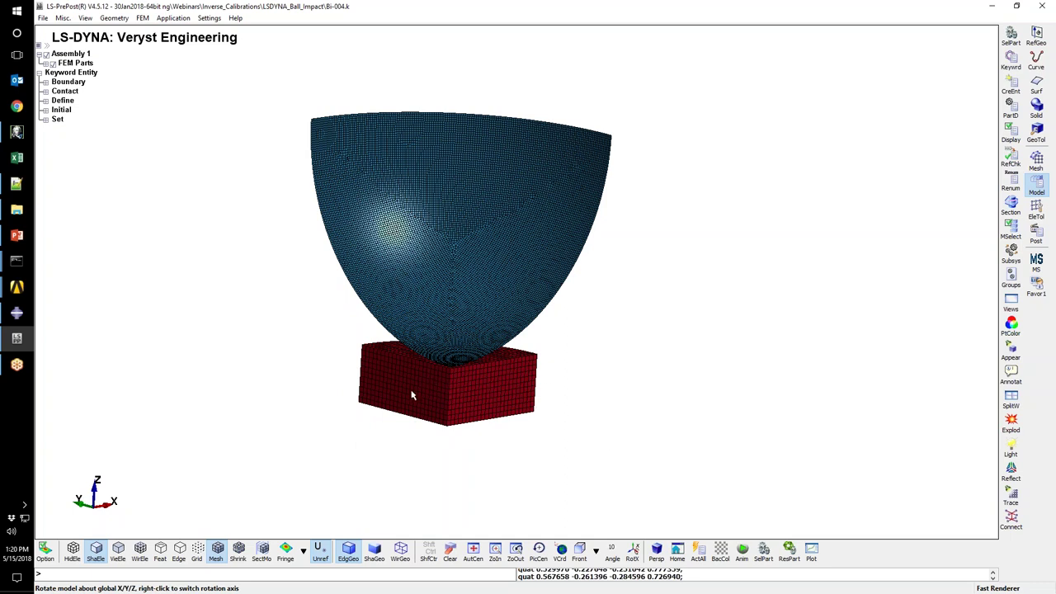
{"action": "mouse_move", "coordinate": [413, 396]}
{"action": "left_mouse_down"}
{"action": "mouse_move", "coordinate": [473, 401]}
{"action": "mouse_move", "coordinate": [455, 357]}
{"action": "left_mouse_up"}
{"action": "mouse_move", "coordinate": [433, 268]}
{"action": "left_mouse_down"}
{"action": "mouse_move", "coordinate": [429, 302]}
{"action": "mouse_move", "coordinate": [481, 321]}
{"action": "mouse_move", "coordinate": [526, 243]}
{"action": "left_mouse_up"}
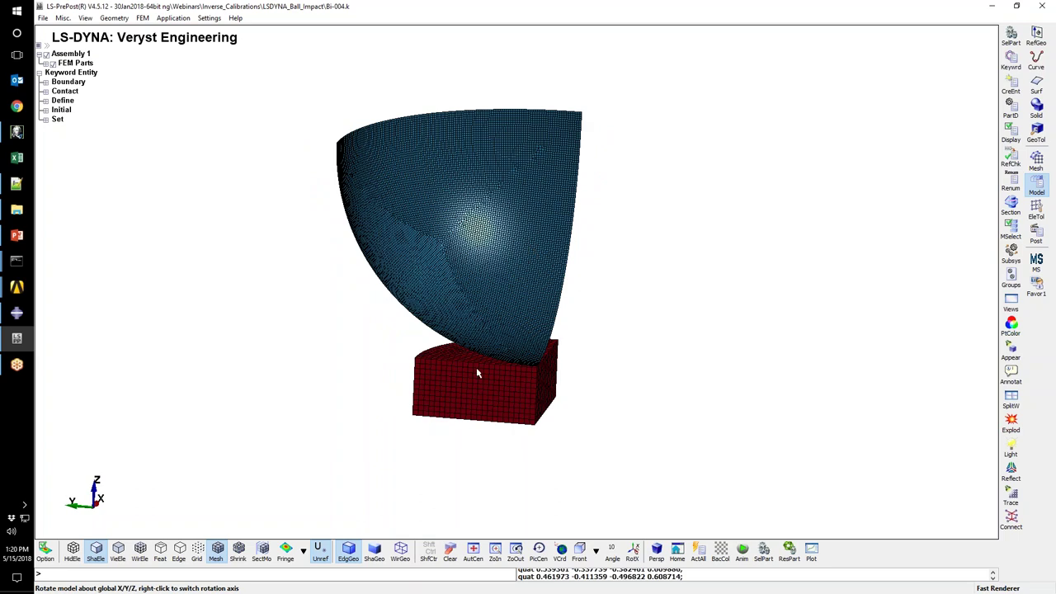
{"action": "mouse_move", "coordinate": [477, 374]}
{"action": "left_mouse_down"}
{"action": "mouse_move", "coordinate": [561, 356]}
{"action": "mouse_move", "coordinate": [499, 312]}
{"action": "mouse_move", "coordinate": [592, 285]}
{"action": "mouse_move", "coordinate": [460, 283]}
{"action": "mouse_move", "coordinate": [577, 300]}
{"action": "mouse_move", "coordinate": [512, 237]}
{"action": "mouse_move", "coordinate": [519, 349]}
{"action": "mouse_move", "coordinate": [420, 190]}
{"action": "left_mouse_up"}
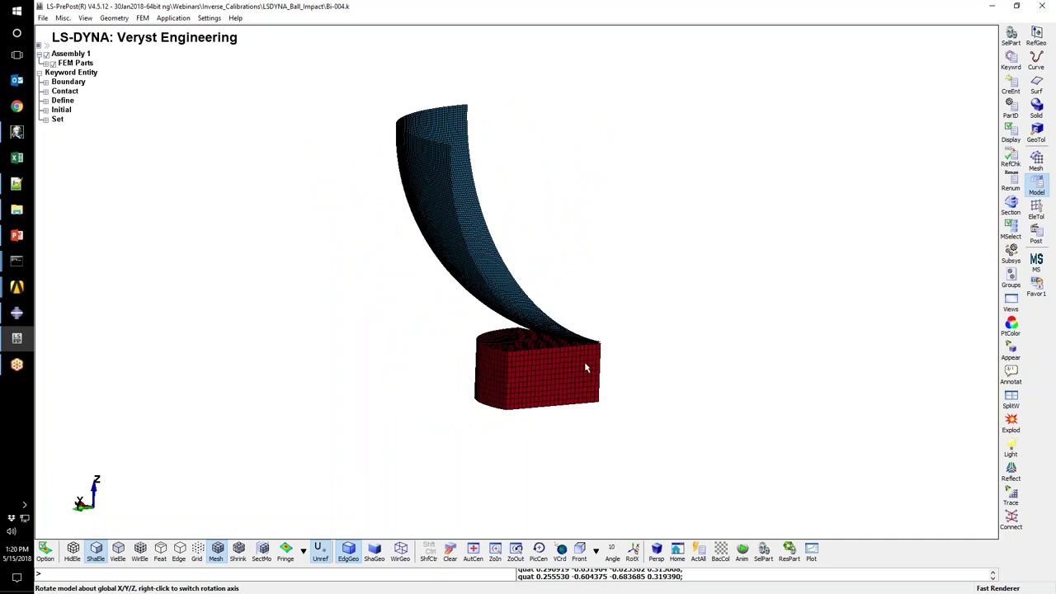
{"action": "mouse_move", "coordinate": [585, 367]}
{"action": "left_mouse_down"}
{"action": "mouse_move", "coordinate": [613, 318]}
{"action": "mouse_move", "coordinate": [507, 388]}
{"action": "mouse_move", "coordinate": [530, 396]}
{"action": "mouse_move", "coordinate": [501, 304]}
{"action": "left_mouse_up"}
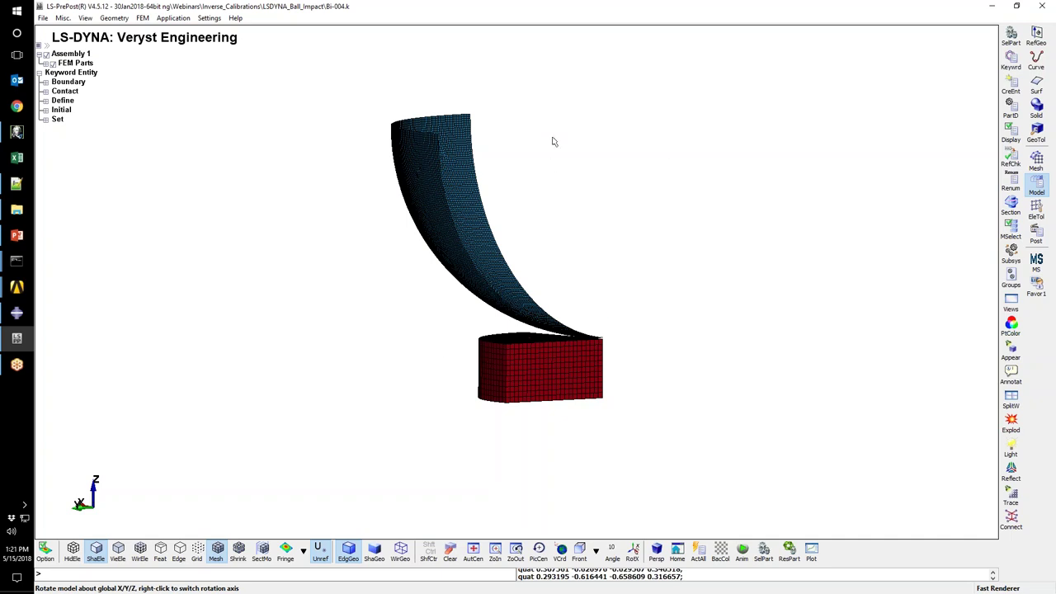
{"action": "mouse_move", "coordinate": [518, 503]}
{"action": "left_mouse_down"}
{"action": "mouse_move", "coordinate": [516, 387]}
{"action": "mouse_move", "coordinate": [624, 358]}
{"action": "mouse_move", "coordinate": [554, 377]}
{"action": "mouse_move", "coordinate": [477, 361]}
{"action": "left_mouse_up"}
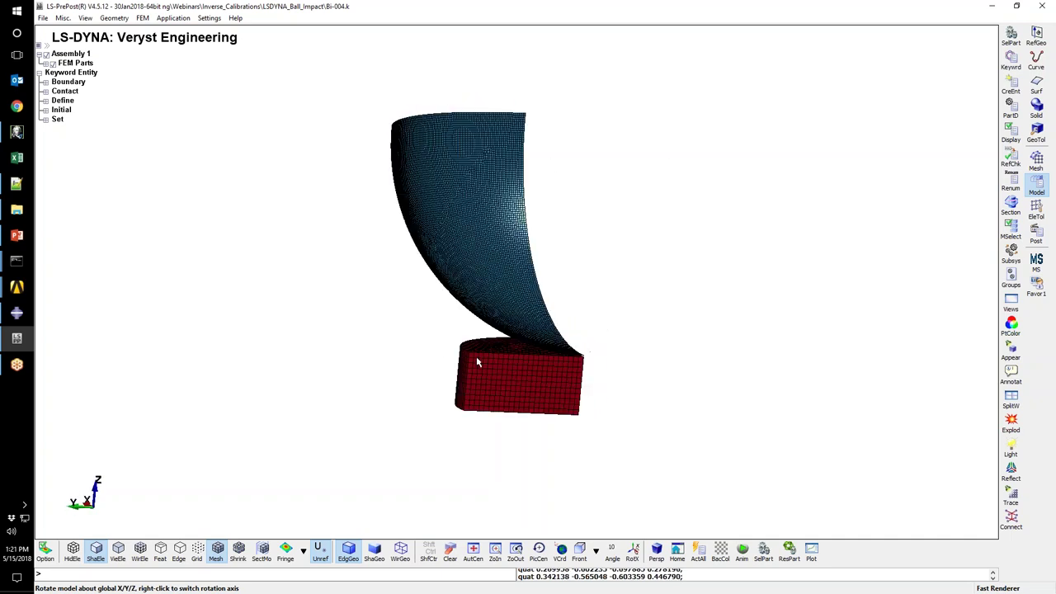
{"action": "left_click", "coordinate": [17, 132]}
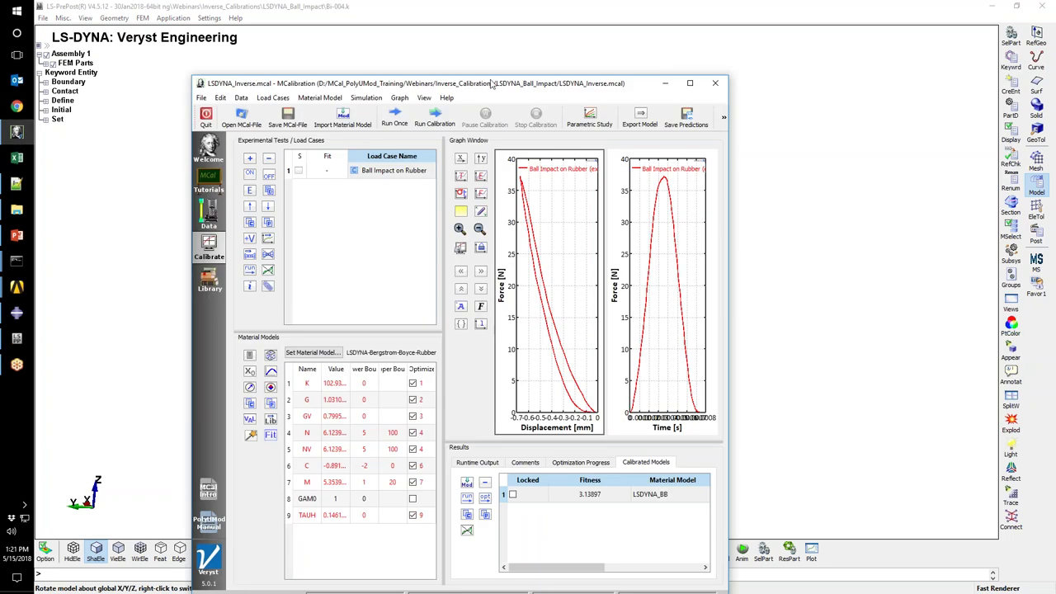
{"action": "double_click", "coordinate": [492, 83]}
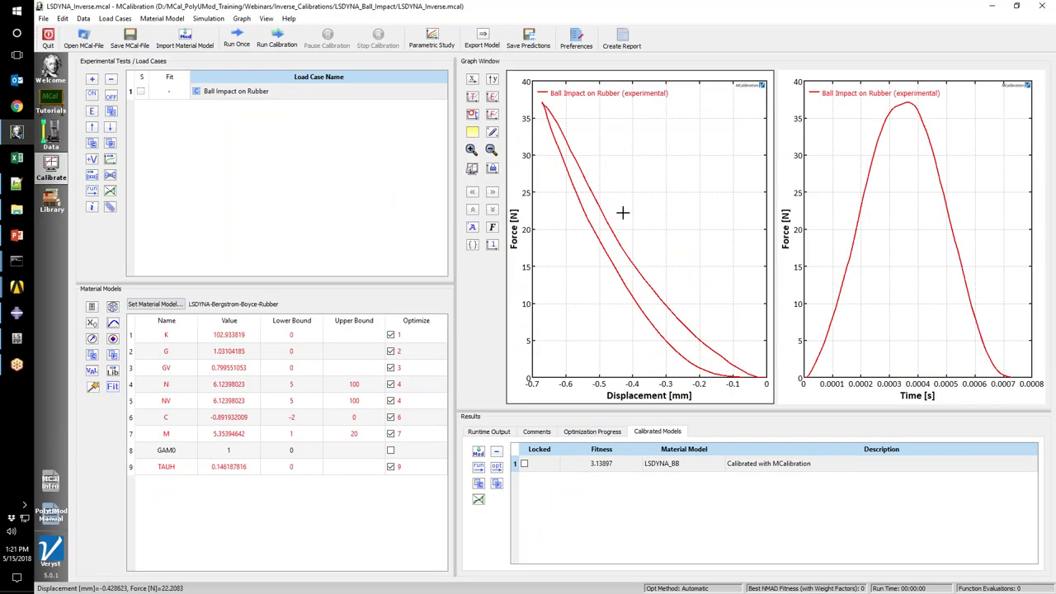
- Open the Ball Impact on Rubber load case setup with its LS-DYNA Explicit solver settings
{"action": "left_click", "coordinate": [242, 92]}
{"action": "double_click", "coordinate": [242, 93]}
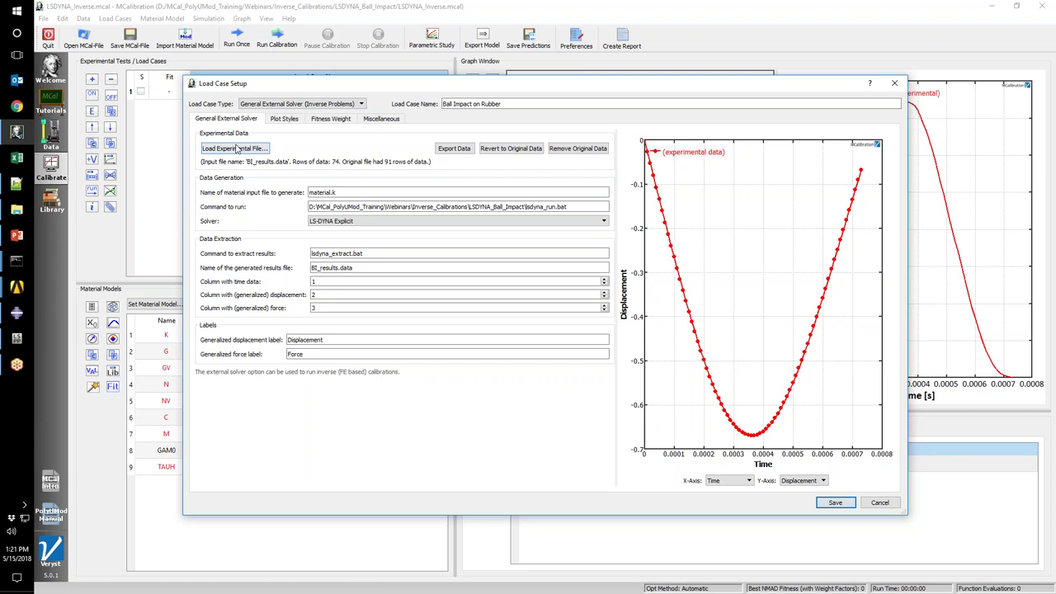
- Review material.k, the solver command, lsdyna_extract.bat and the results file, then show LS-DYNA_extract.py
{"action": "key", "text": "Tab"}
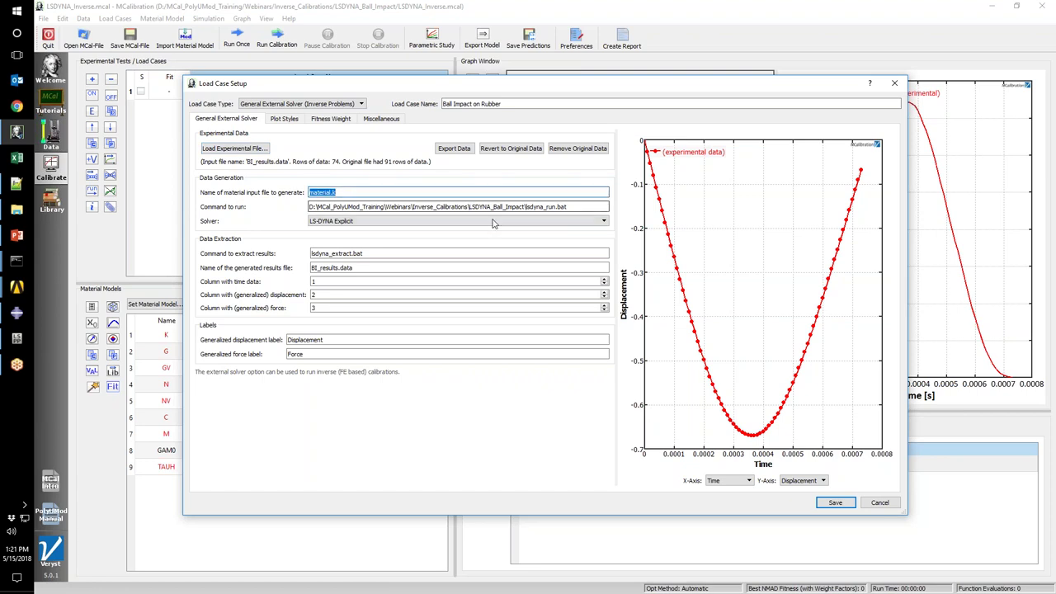
{"action": "left_click_drag", "start_coordinate": [567, 207], "coordinate": [309, 207]}
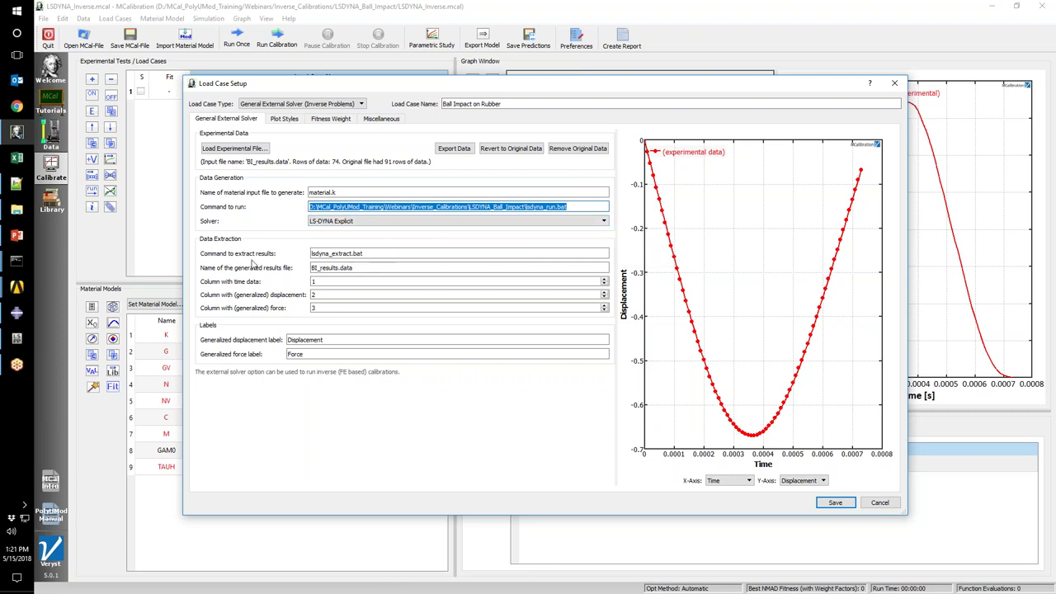
{"action": "left_click", "coordinate": [381, 253]}
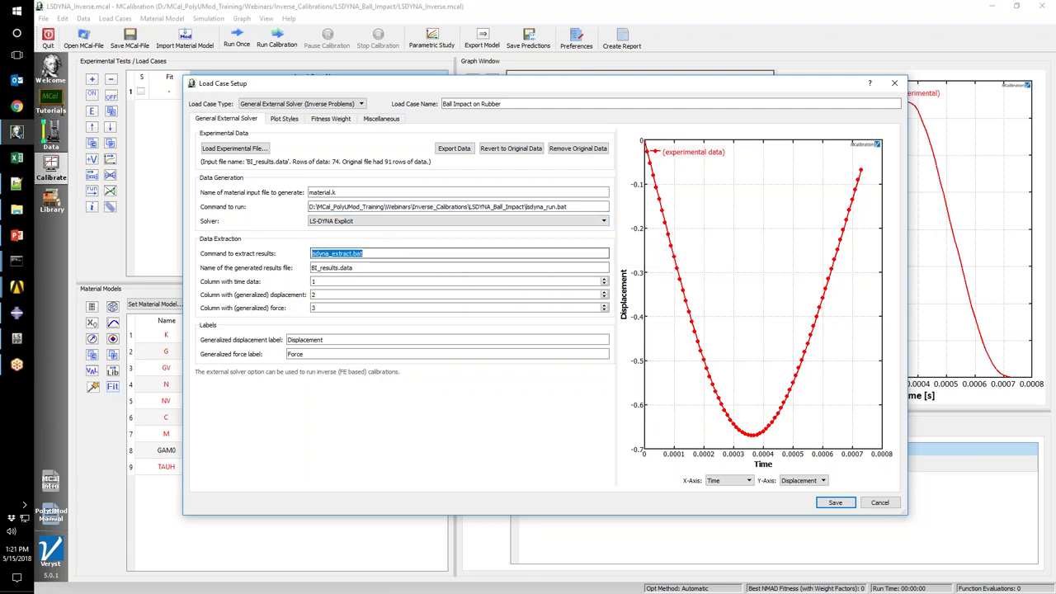
{"action": "left_click", "coordinate": [388, 266]}
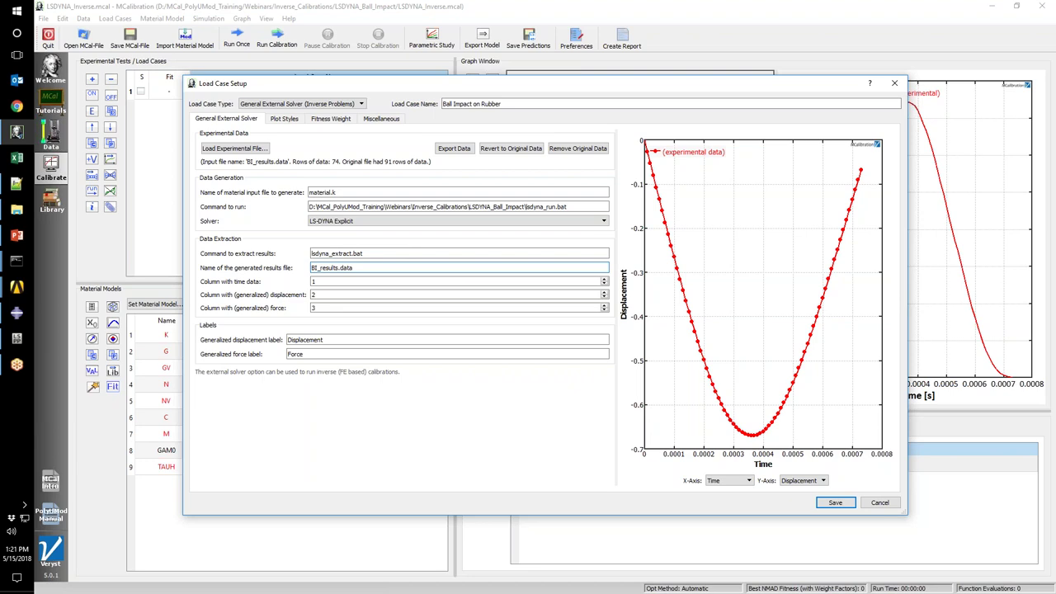
{"action": "left_click", "coordinate": [16, 132]}
{"action": "left_click", "coordinate": [378, 294]}
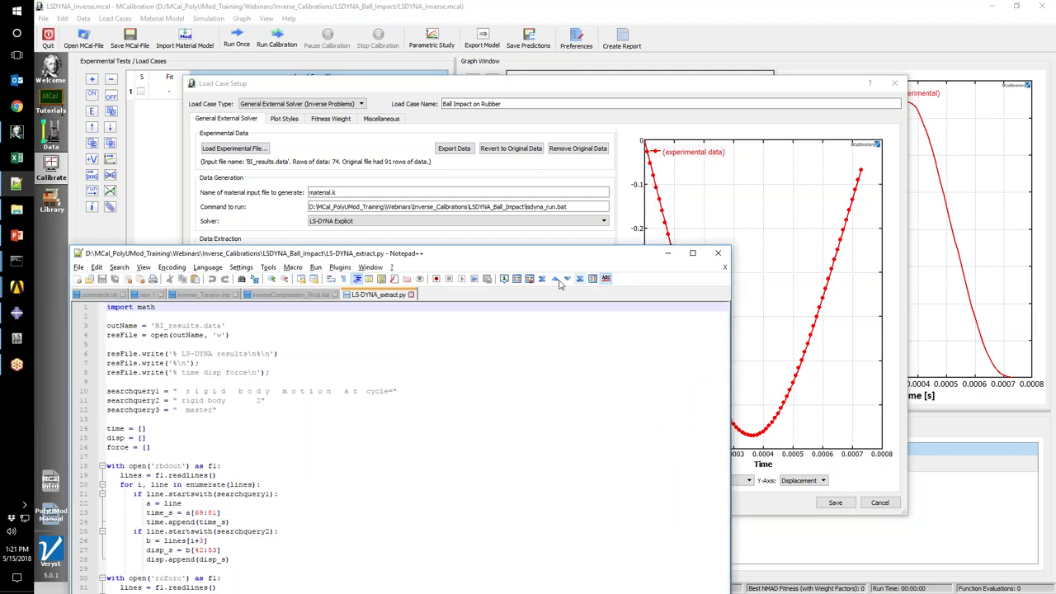
{"action": "double_click", "coordinate": [475, 261]}
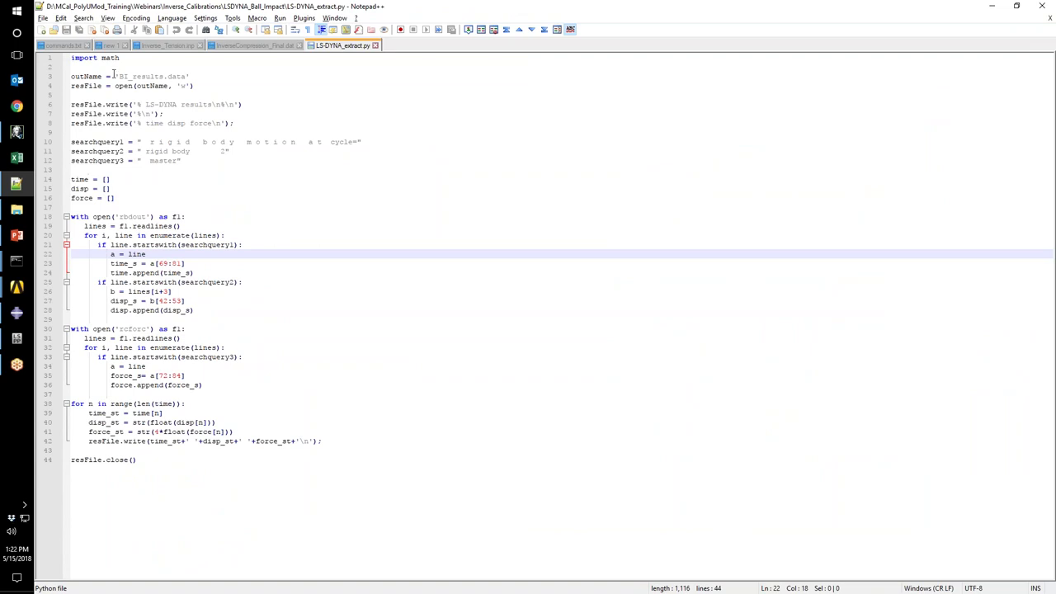
{"action": "left_click_drag", "start_coordinate": [120, 76], "coordinate": [188, 76]}
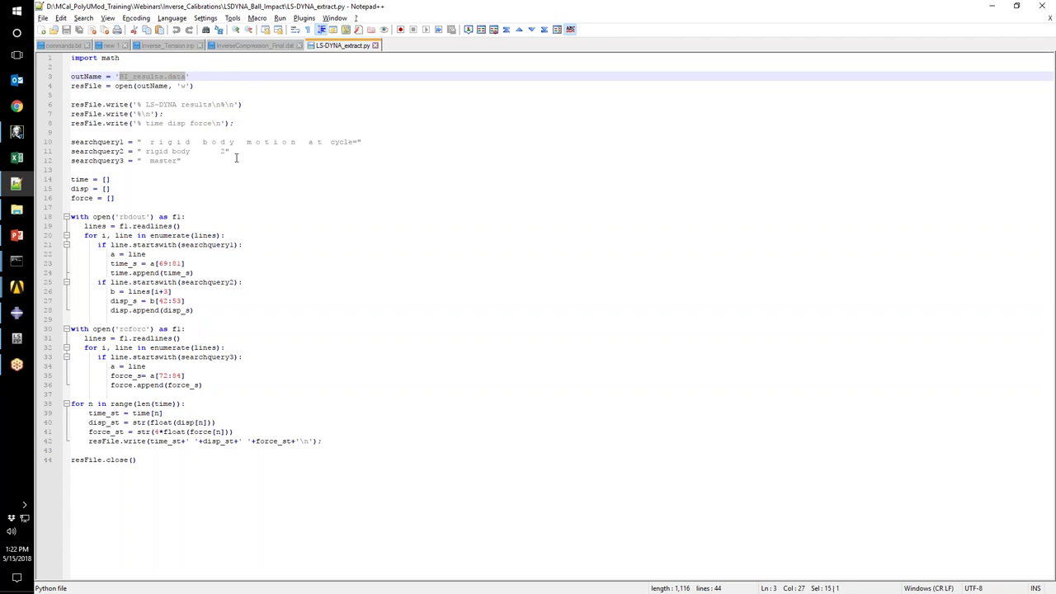
{"action": "left_click_drag", "start_coordinate": [236, 157], "coordinate": [62, 139]}
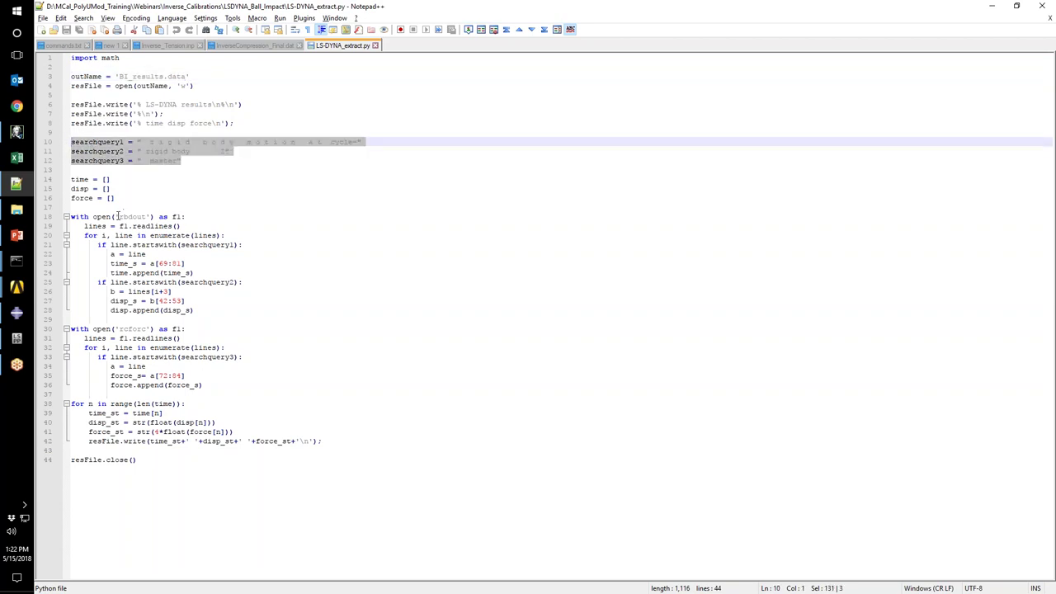
{"action": "left_click_drag", "start_coordinate": [119, 216], "coordinate": [147, 216]}
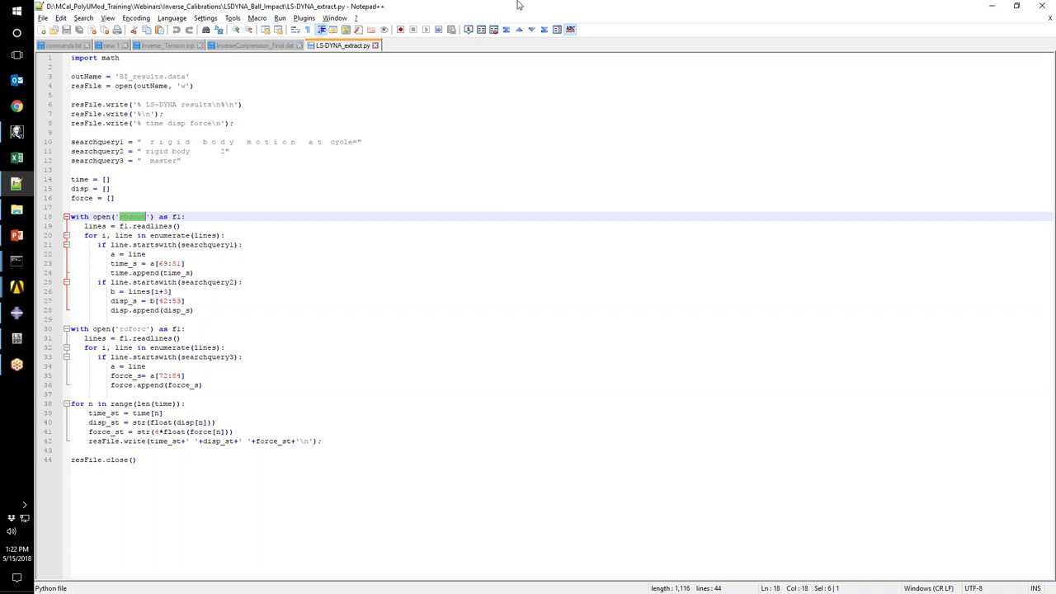
- Return to the load case setup and review the extraction command and results file names
{"action": "double_click", "coordinate": [518, 6]}
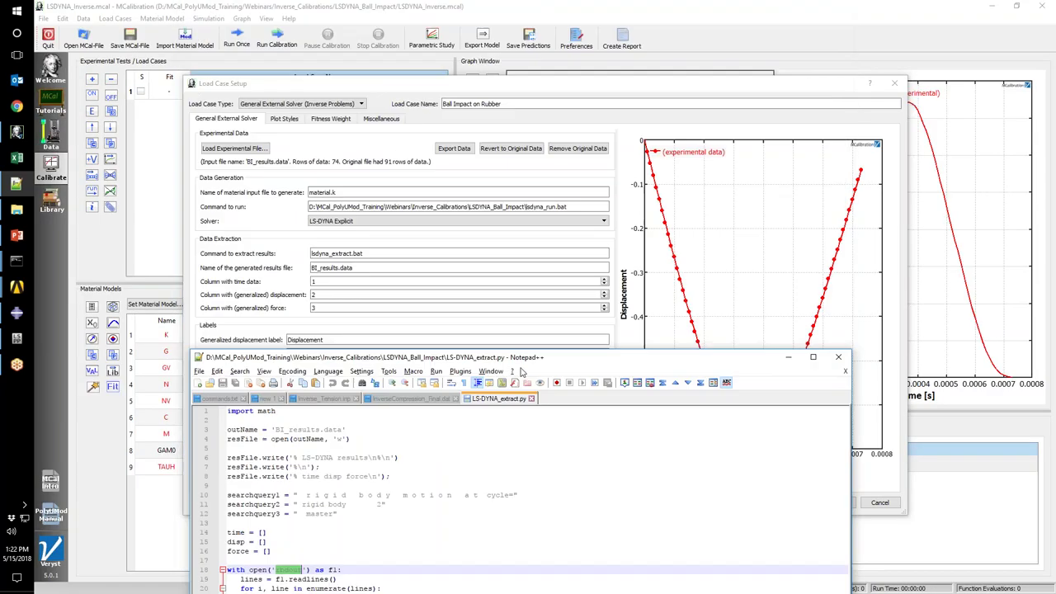
{"action": "left_click", "coordinate": [320, 253]}
{"action": "left_click_drag", "start_coordinate": [362, 253], "coordinate": [282, 257]}
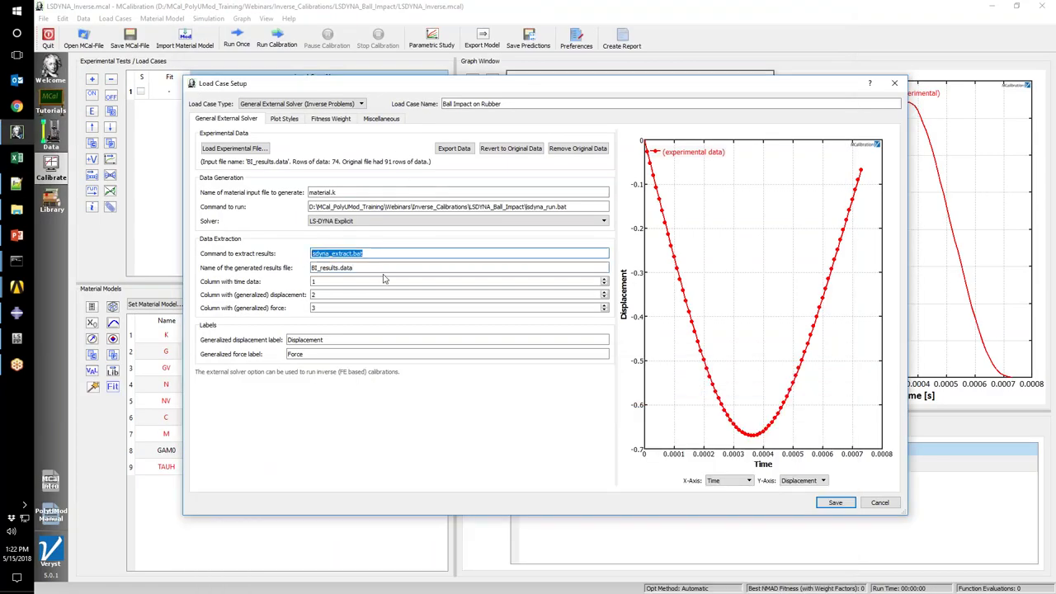
{"action": "left_click_drag", "start_coordinate": [363, 267], "coordinate": [311, 267]}
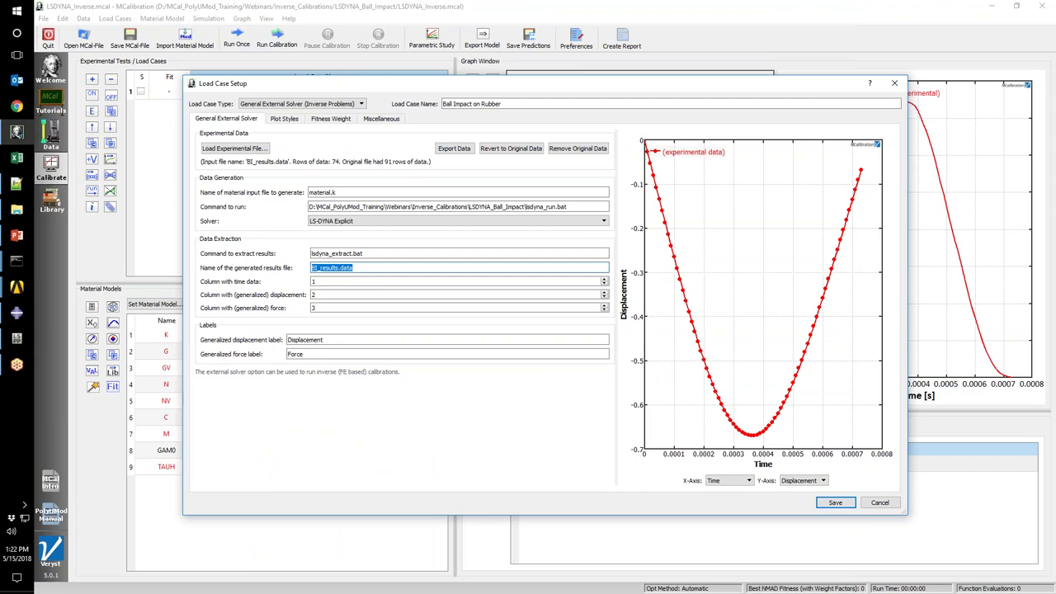
- Save the Ball Impact on Rubber load case and launch a single run
{"action": "left_click", "coordinate": [833, 502]}
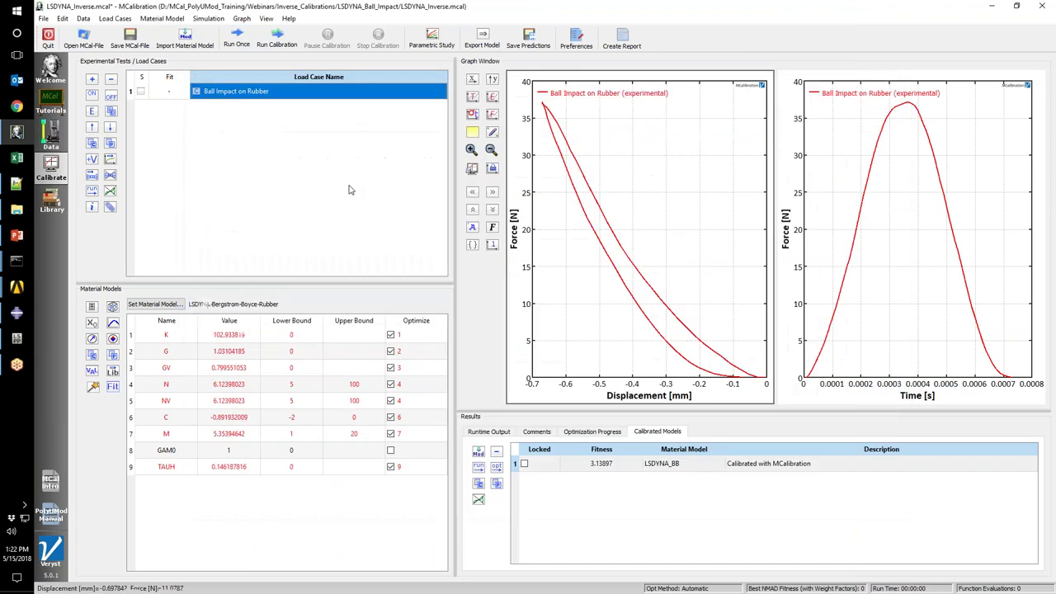
{"action": "left_click", "coordinate": [240, 39]}
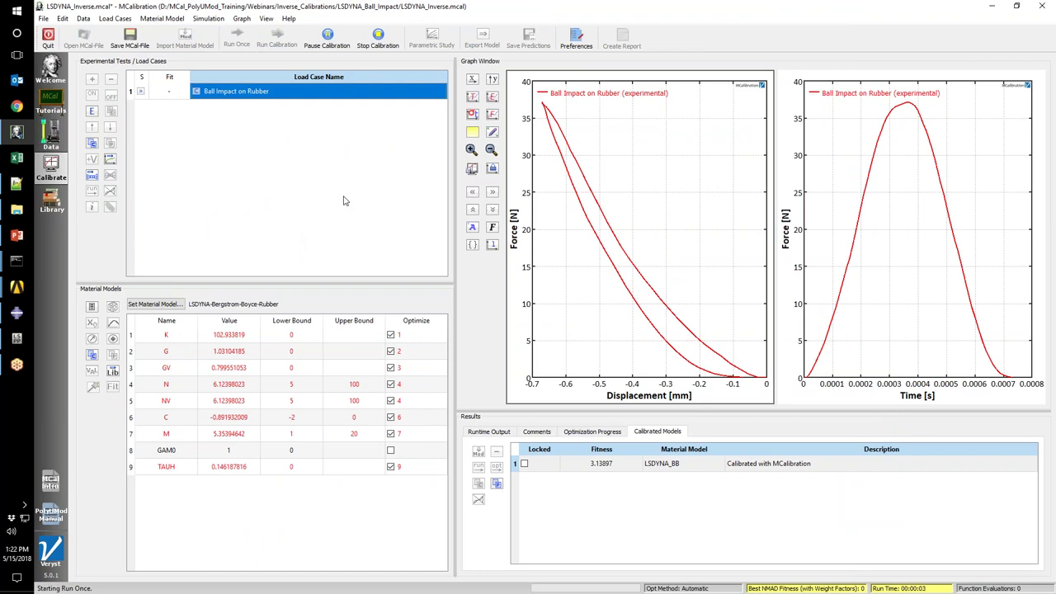
{"action": "left_click", "coordinate": [11, 348]}
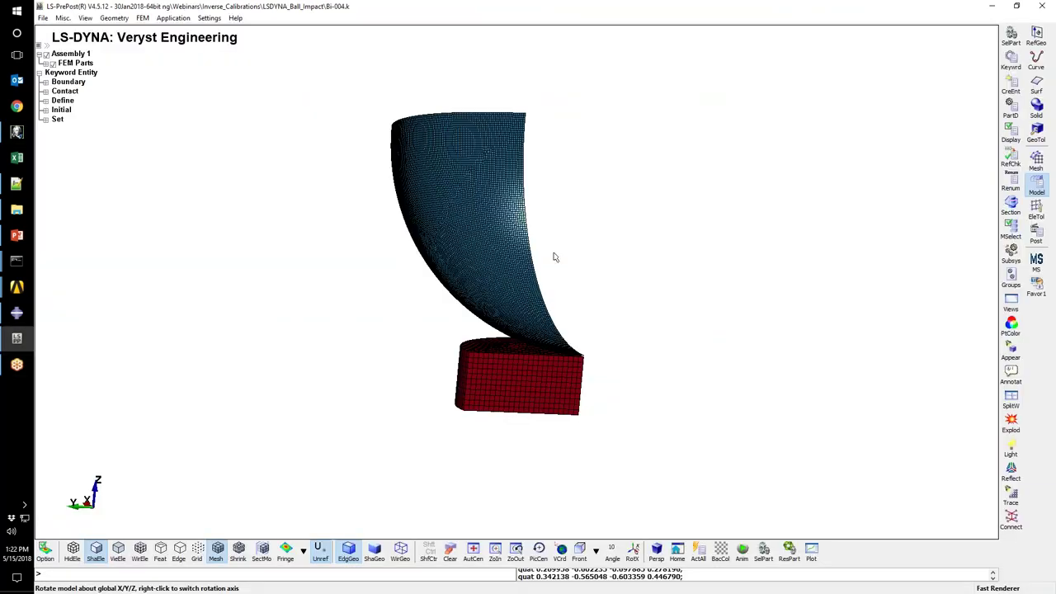
- Load the d3plot results from the Backup folder into LS-PrePost
{"action": "key", "text": "ctrl+o"}
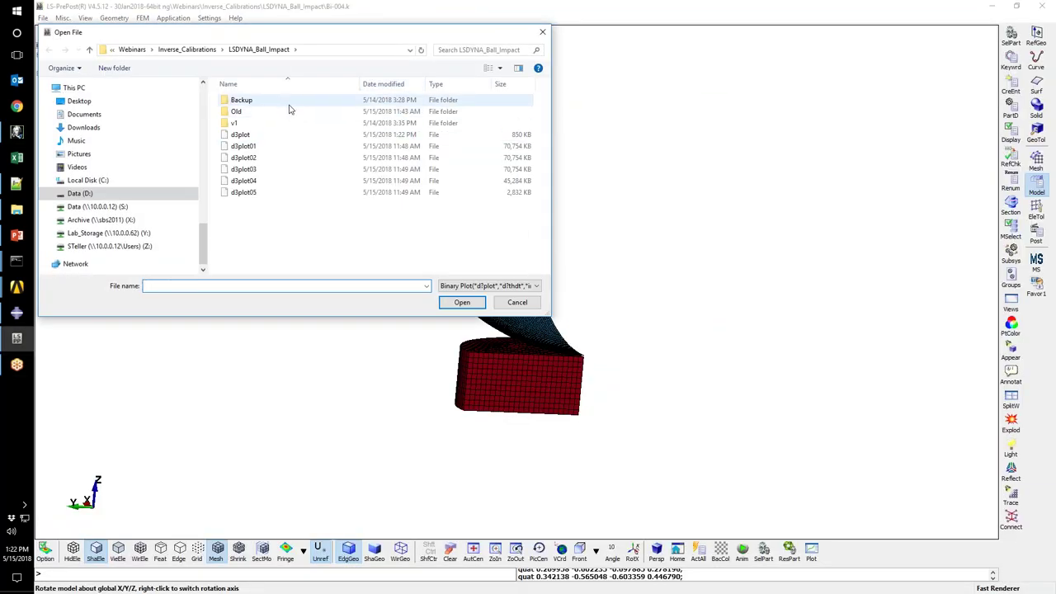
{"action": "double_click", "coordinate": [289, 105]}
{"action": "double_click", "coordinate": [289, 104]}
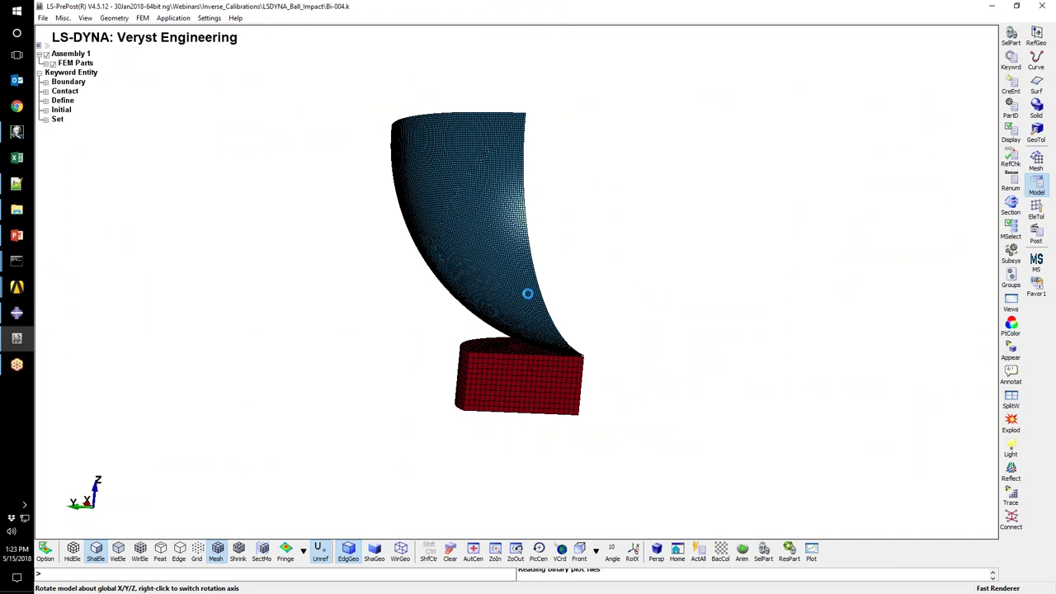
{"action": "scroll", "coordinate": [636, 348], "scroll_direction": "down", "scroll_amount": 5}
{"action": "mouse_move", "coordinate": [636, 342]}
{"action": "left_mouse_down"}
{"action": "mouse_move", "coordinate": [537, 318]}
{"action": "mouse_move", "coordinate": [603, 336]}
{"action": "left_mouse_up"}
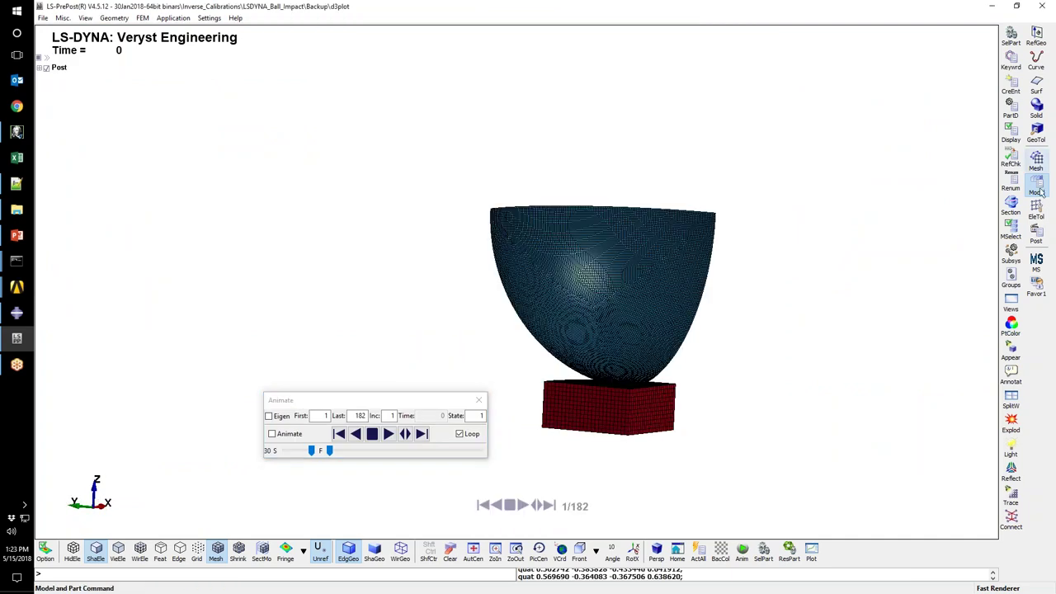
- Colour the model by von Mises stress and play the ball impact animation
{"action": "left_click", "coordinate": [1036, 237]}
{"action": "left_click", "coordinate": [1008, 42]}
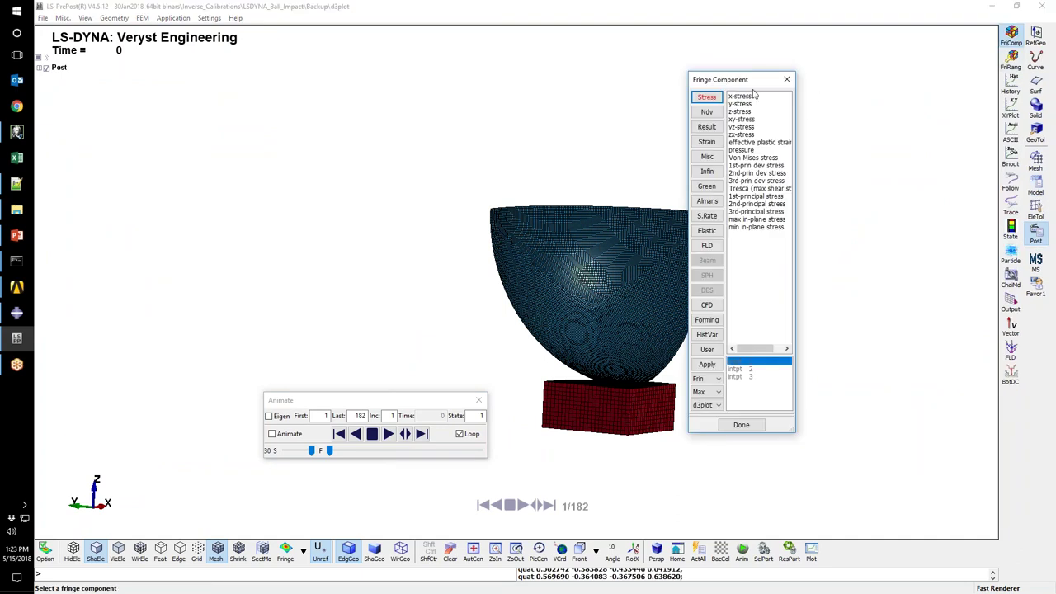
{"action": "left_click", "coordinate": [759, 157]}
{"action": "left_click_drag", "start_coordinate": [707, 85], "coordinate": [116, 91]}
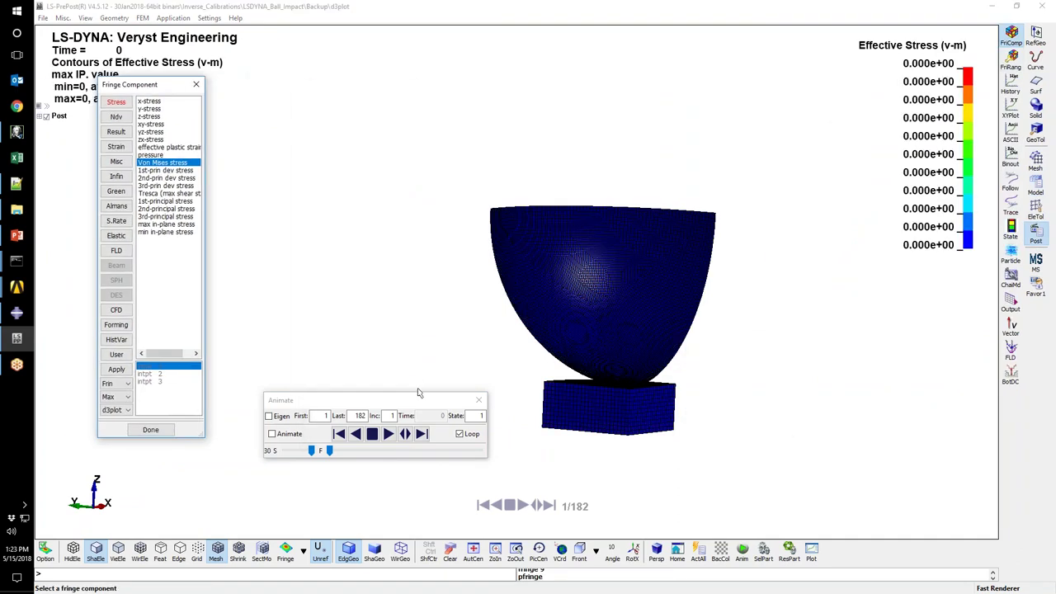
{"action": "left_click_drag", "start_coordinate": [419, 401], "coordinate": [361, 204]}
{"action": "left_click", "coordinate": [331, 237]}
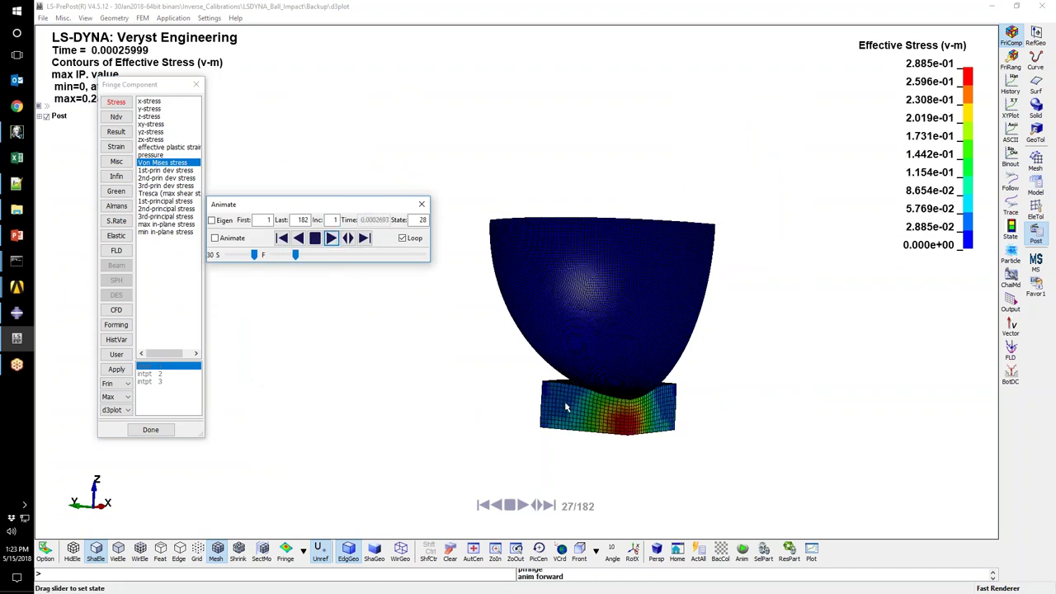
{"action": "left_click_drag", "start_coordinate": [565, 400], "coordinate": [684, 382]}
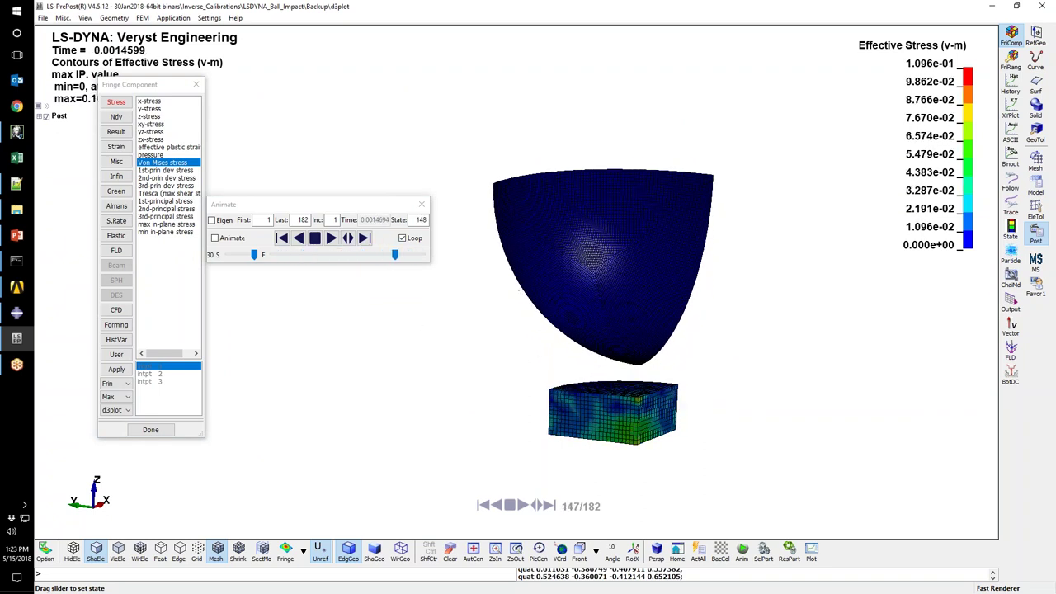
- Pause at state 18 and view effective and 1st principal strain rate contours
{"action": "left_click", "coordinate": [314, 238]}
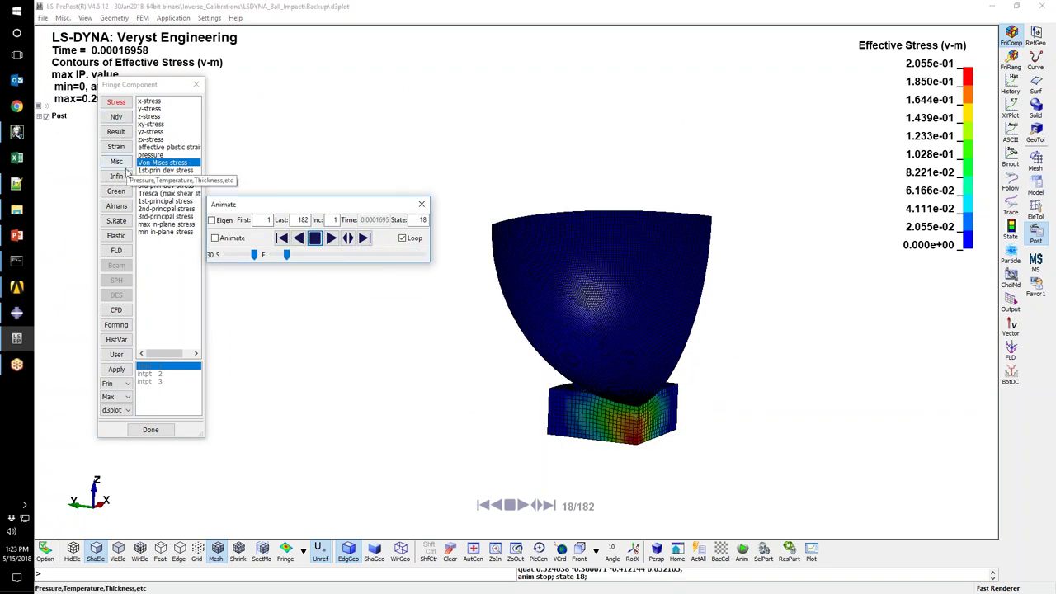
{"action": "left_click", "coordinate": [120, 222]}
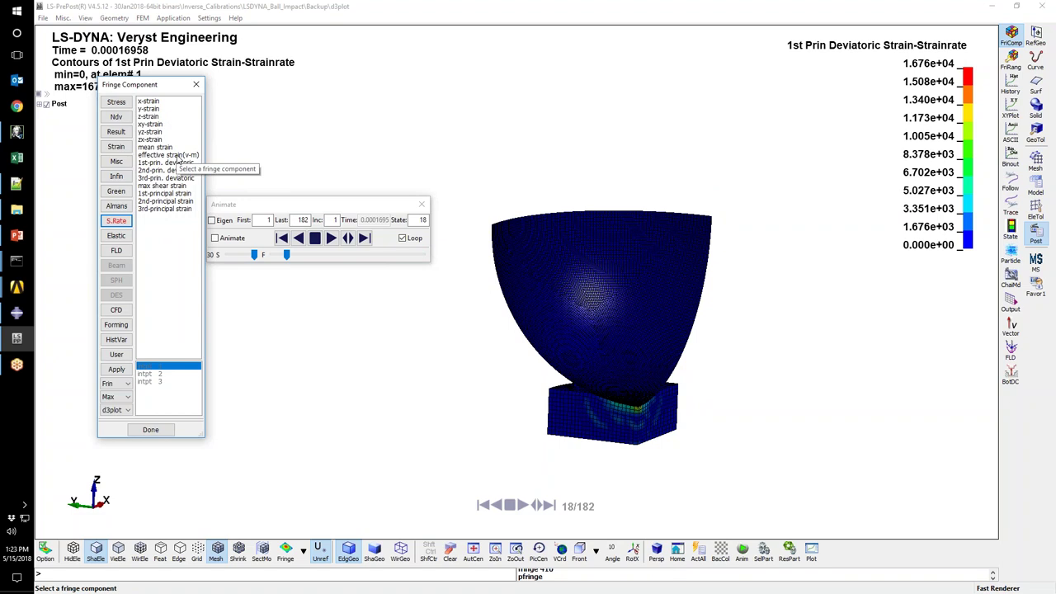
{"action": "left_click", "coordinate": [177, 155]}
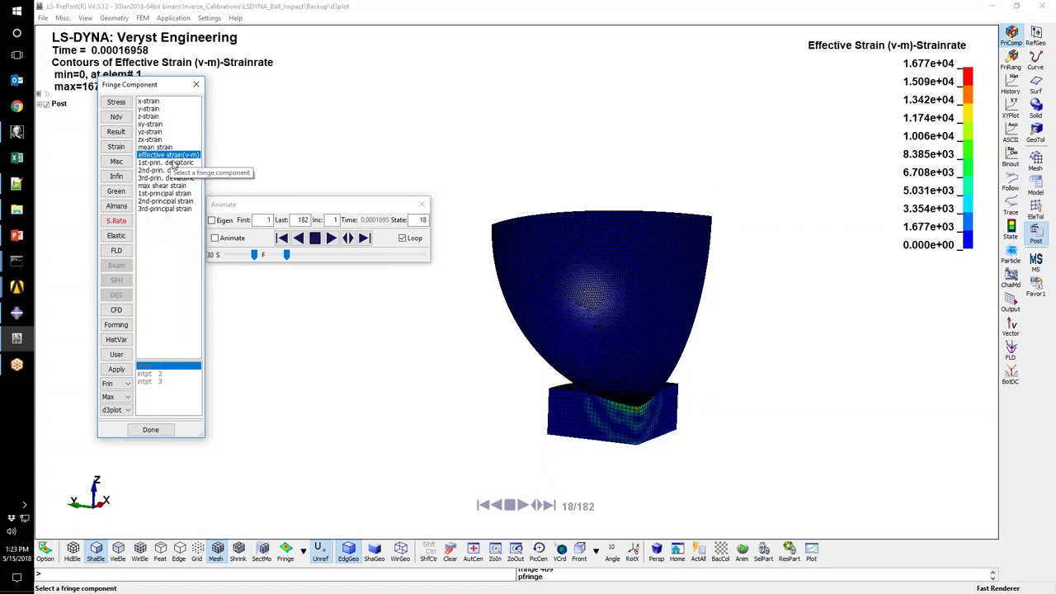
{"action": "left_click", "coordinate": [179, 195]}
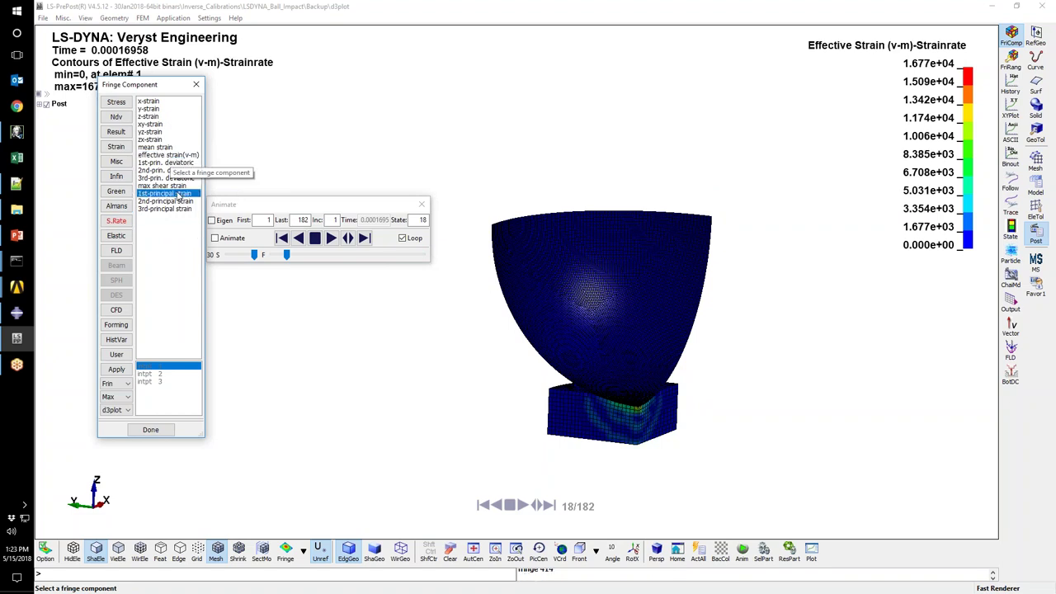
{"action": "left_click", "coordinate": [331, 238]}
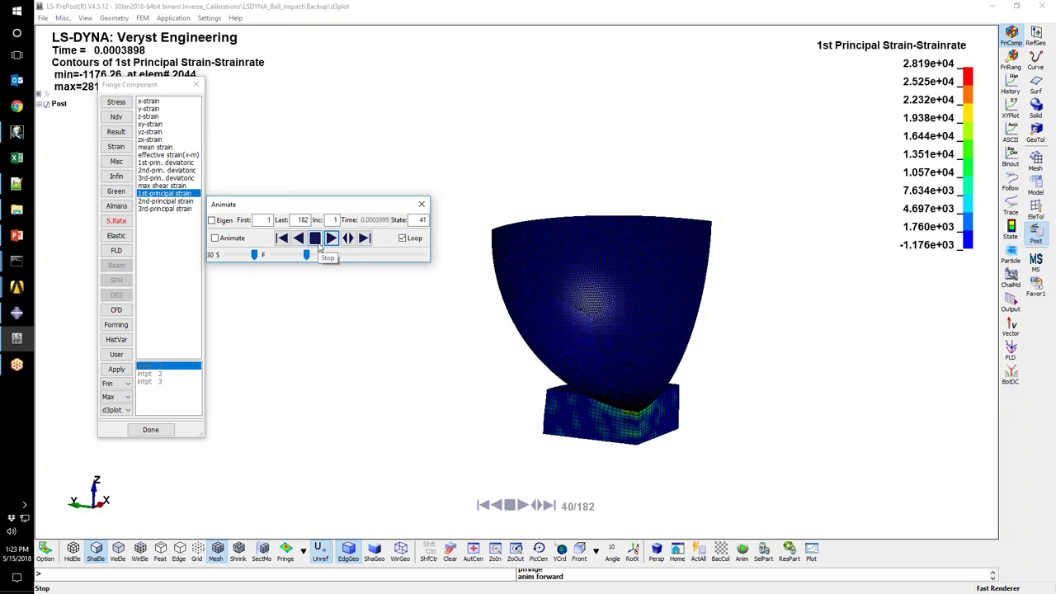
- Stop the animation partway and step back to around state 33 of the impact
{"action": "left_click", "coordinate": [315, 238]}
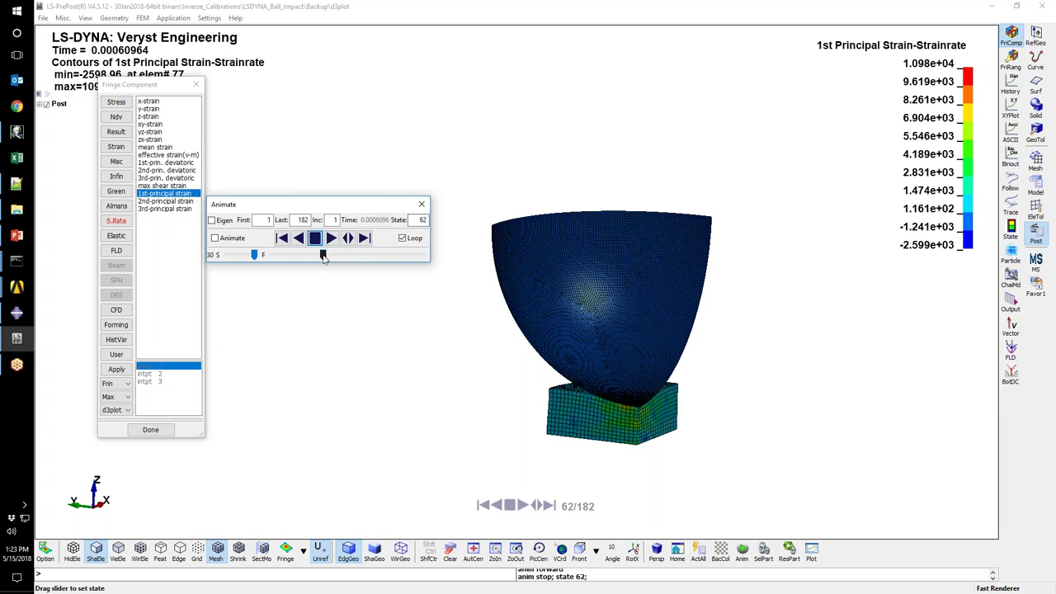
{"action": "left_click_drag", "start_coordinate": [322, 255], "coordinate": [300, 259]}
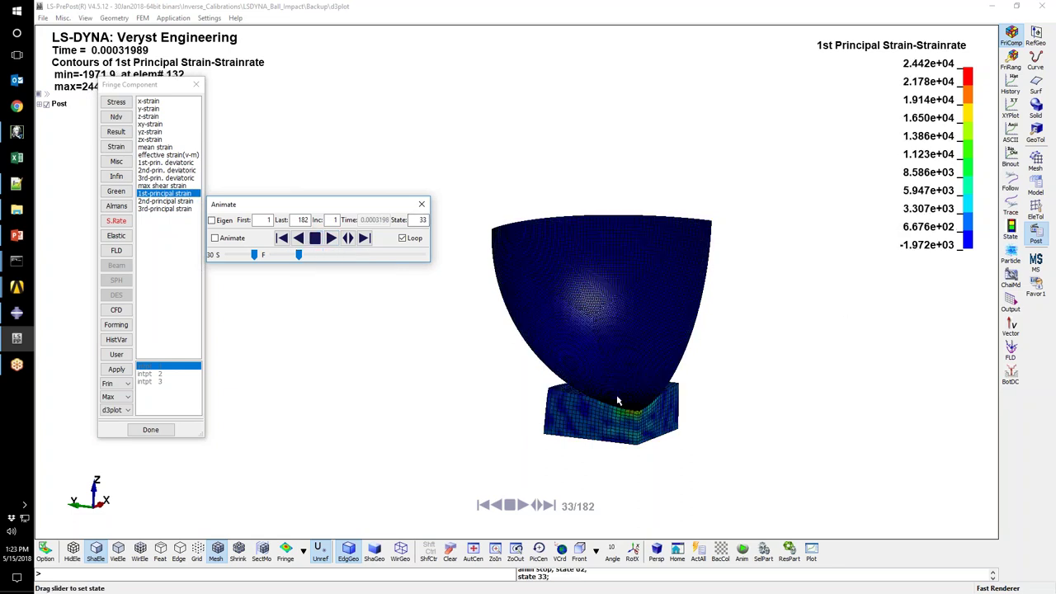
{"action": "scroll", "coordinate": [662, 398], "scroll_direction": "up", "scroll_amount": 5}
{"action": "scroll", "coordinate": [661, 398], "scroll_direction": "down", "scroll_amount": 5}
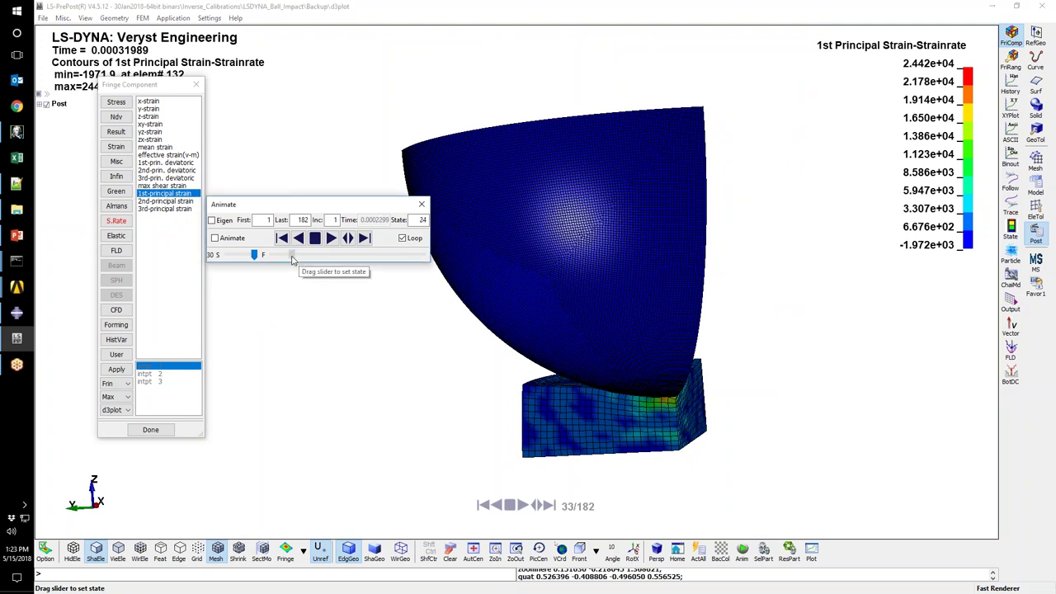
{"action": "left_click_drag", "start_coordinate": [298, 257], "coordinate": [307, 262]}
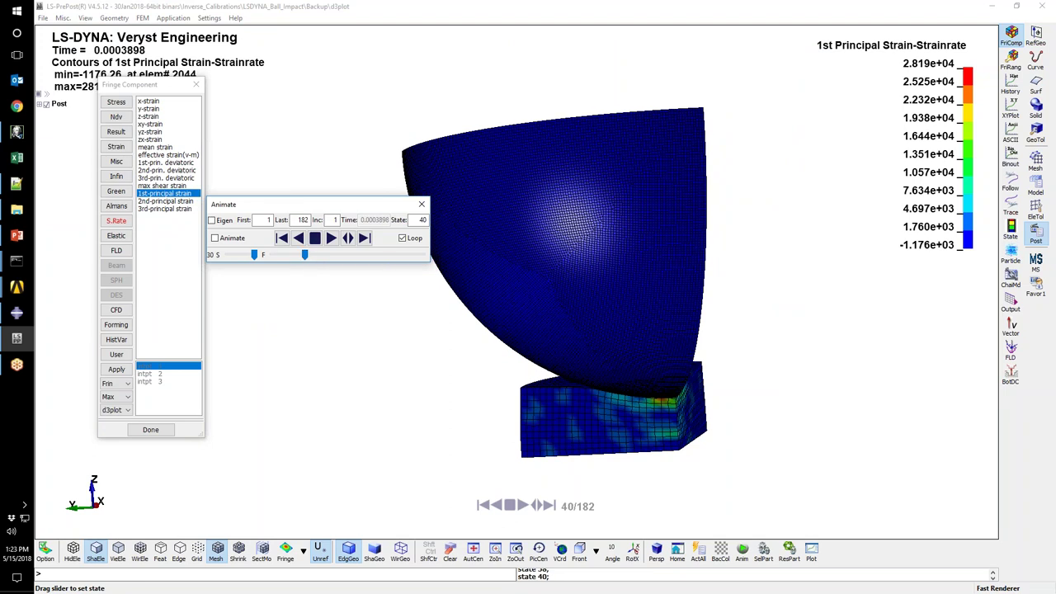
- Rotate the model and replay the impact forward with Von Mises stress contours
{"action": "left_click_drag", "start_coordinate": [547, 266], "coordinate": [544, 386]}
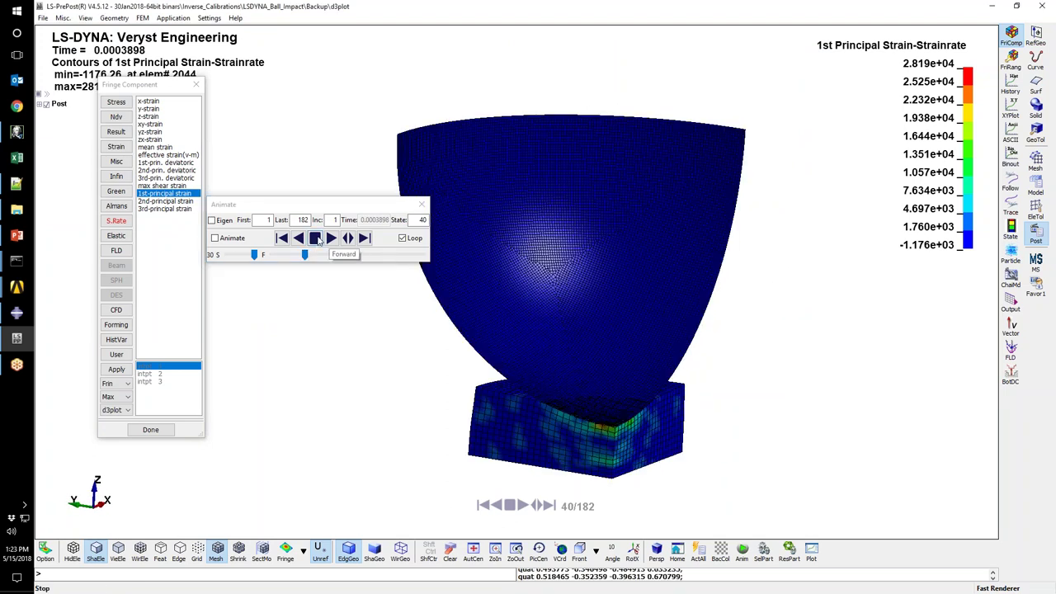
{"action": "left_click", "coordinate": [115, 102]}
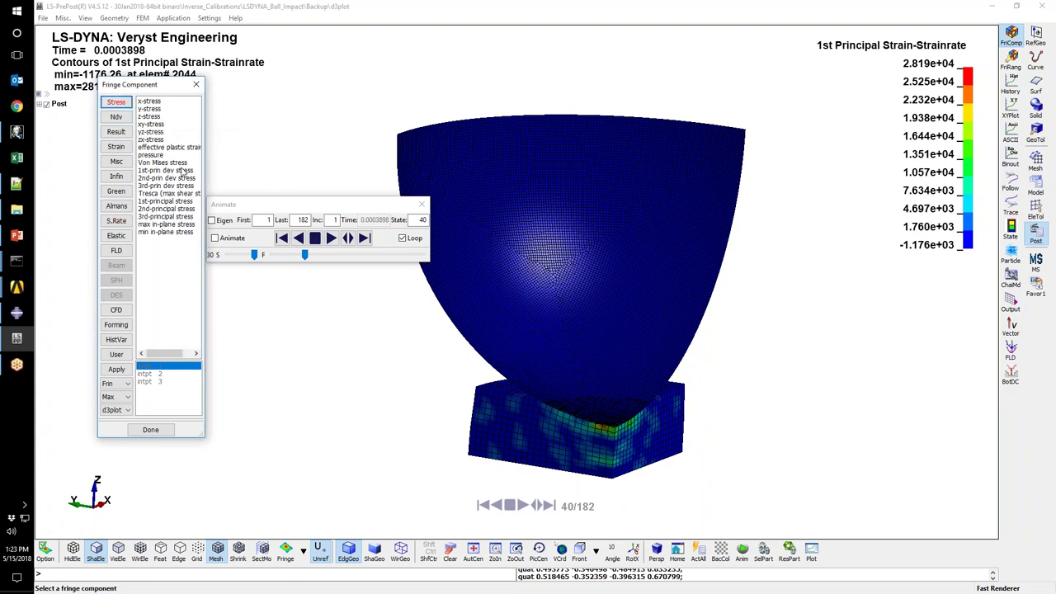
{"action": "left_click", "coordinate": [165, 162]}
{"action": "left_click", "coordinate": [331, 238]}
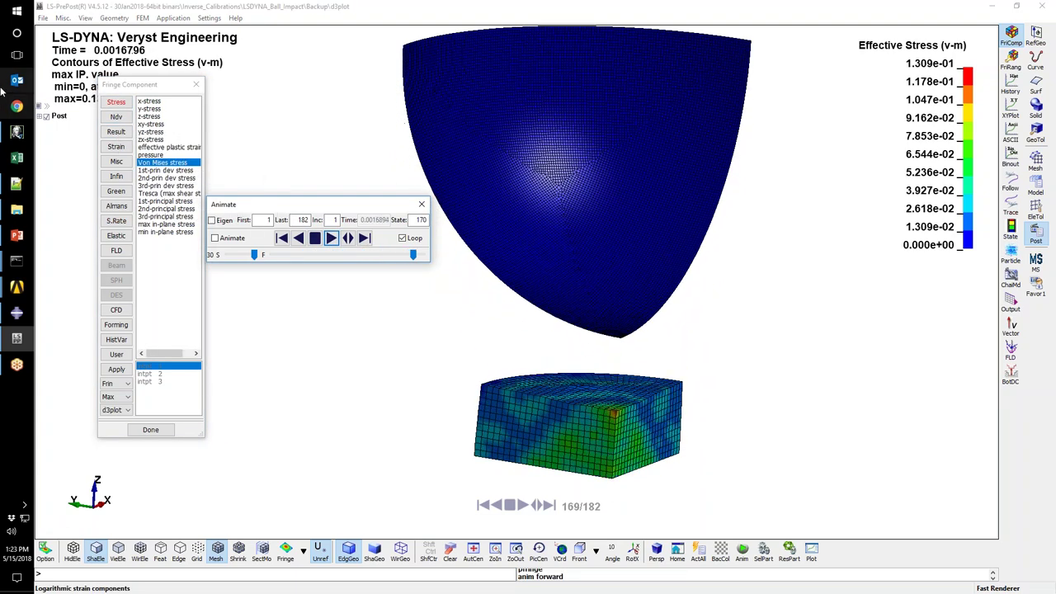
{"action": "left_click", "coordinate": [16, 130]}
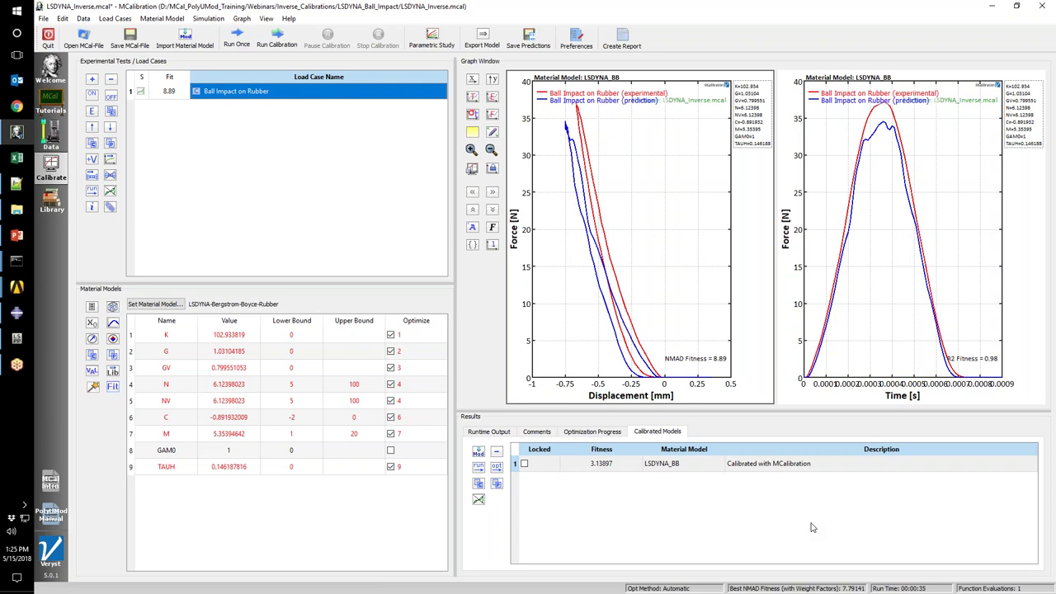
- Bring the MCalibration_Inverse_Calibrations.pptx deck forward at its Demonstrations slide, 6 of 9
{"action": "left_click", "coordinate": [17, 235]}
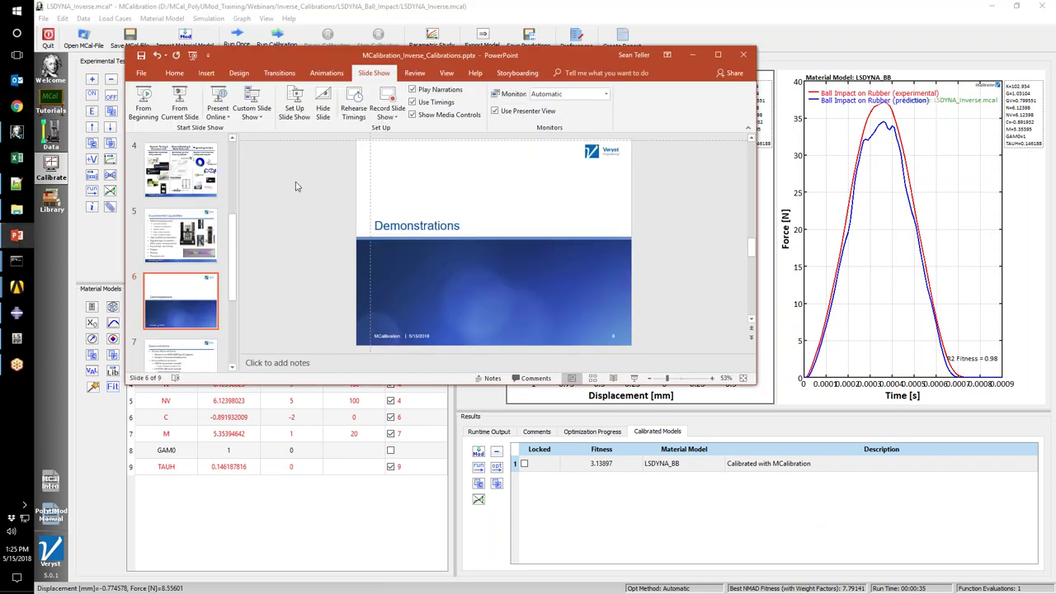
- Present the deck from slide 4 in Presenter View, then bring Notepad++ forward
{"action": "left_click", "coordinate": [188, 188]}
{"action": "key", "text": "shift+F5"}
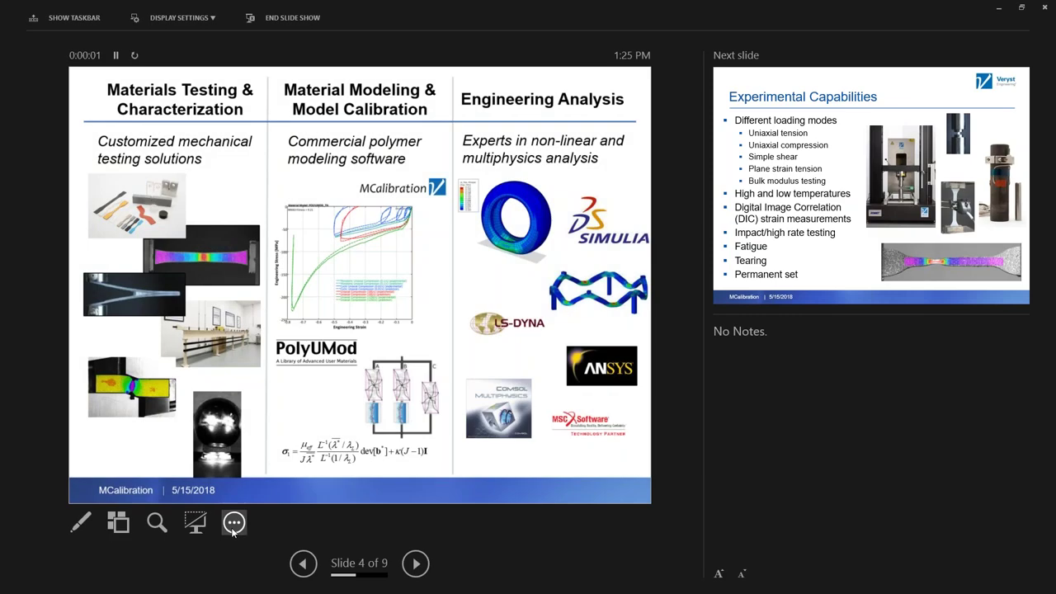
{"action": "left_click", "coordinate": [233, 529]}
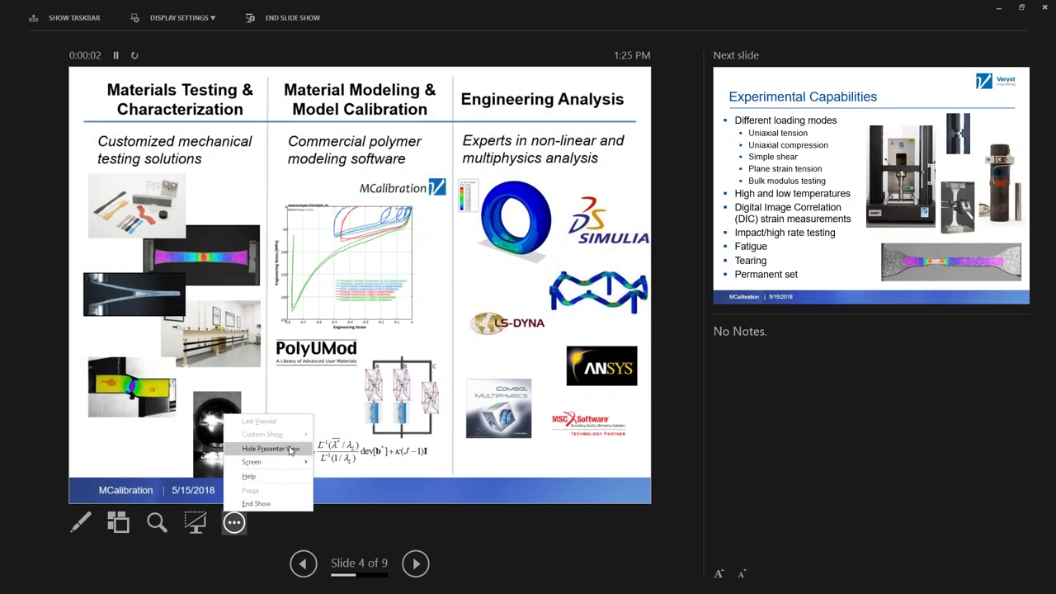
{"action": "left_click", "coordinate": [180, 17]}
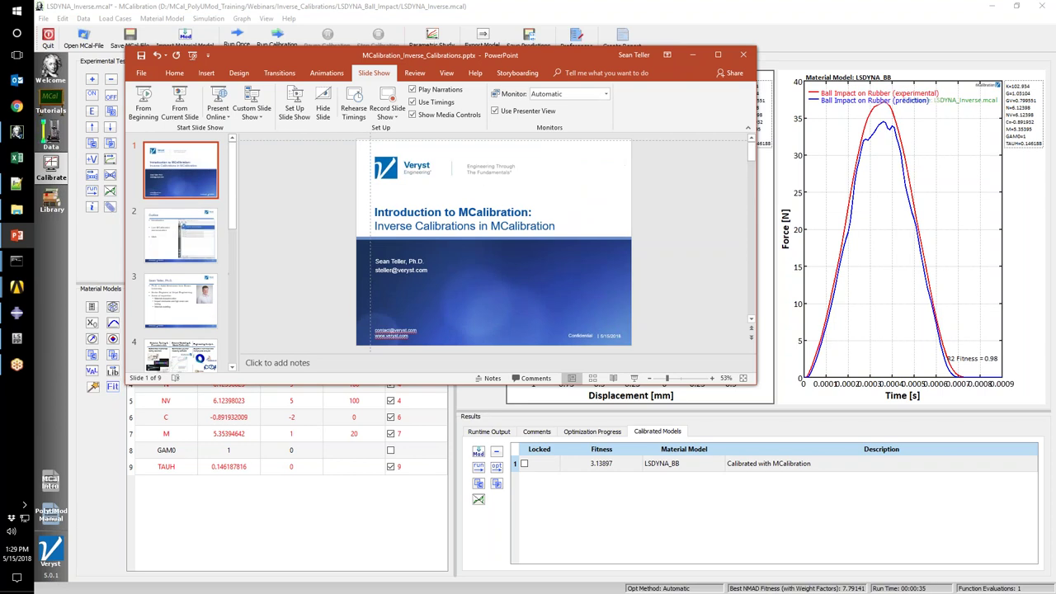
{"action": "left_click", "coordinate": [17, 183]}
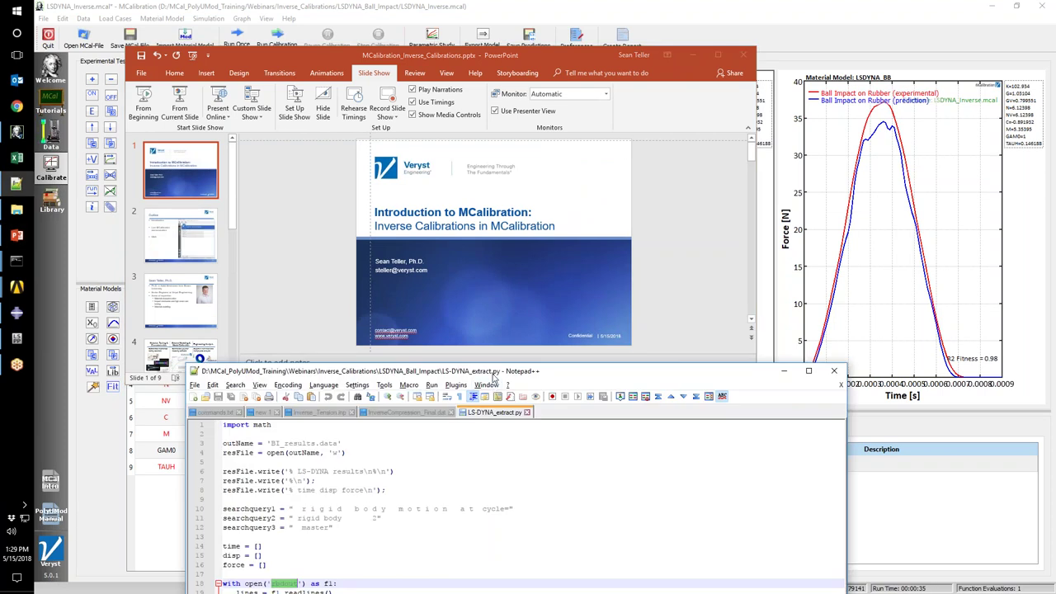
- Show InverseCompression_Final.dat maximized in Notepad++ and scroll through the script
{"action": "left_click", "coordinate": [412, 411]}
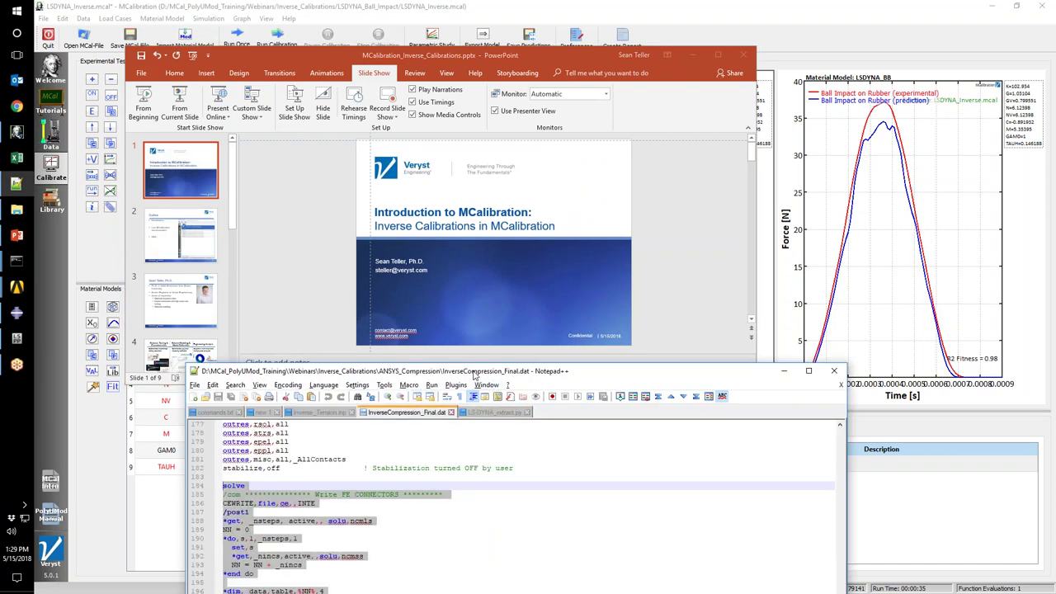
{"action": "double_click", "coordinate": [475, 371]}
{"action": "scroll", "coordinate": [342, 346], "scroll_direction": "up", "scroll_amount": 6}
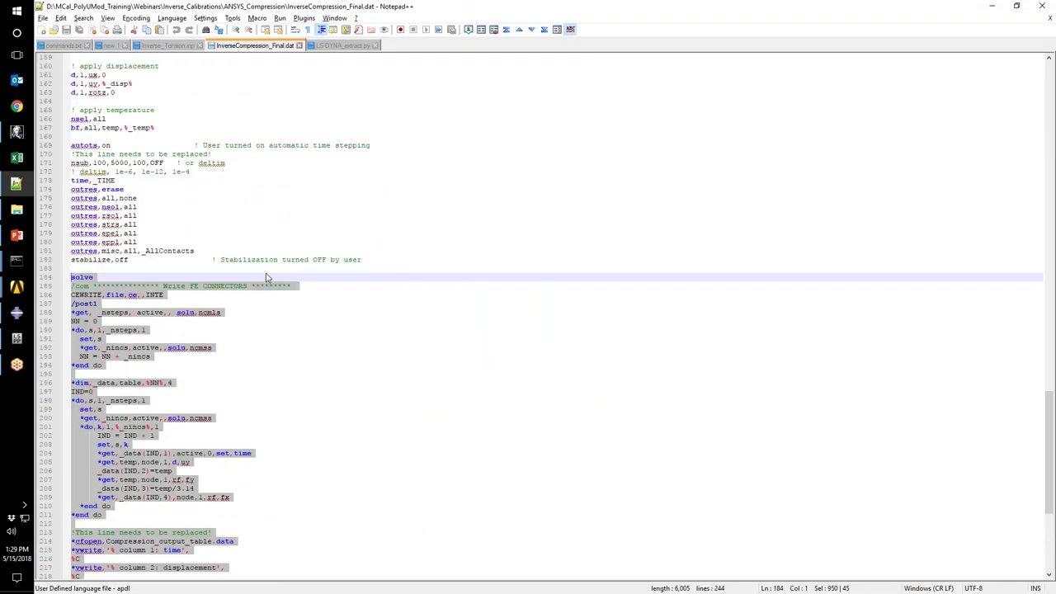
{"action": "scroll", "coordinate": [265, 277], "scroll_direction": "up", "scroll_amount": 20}
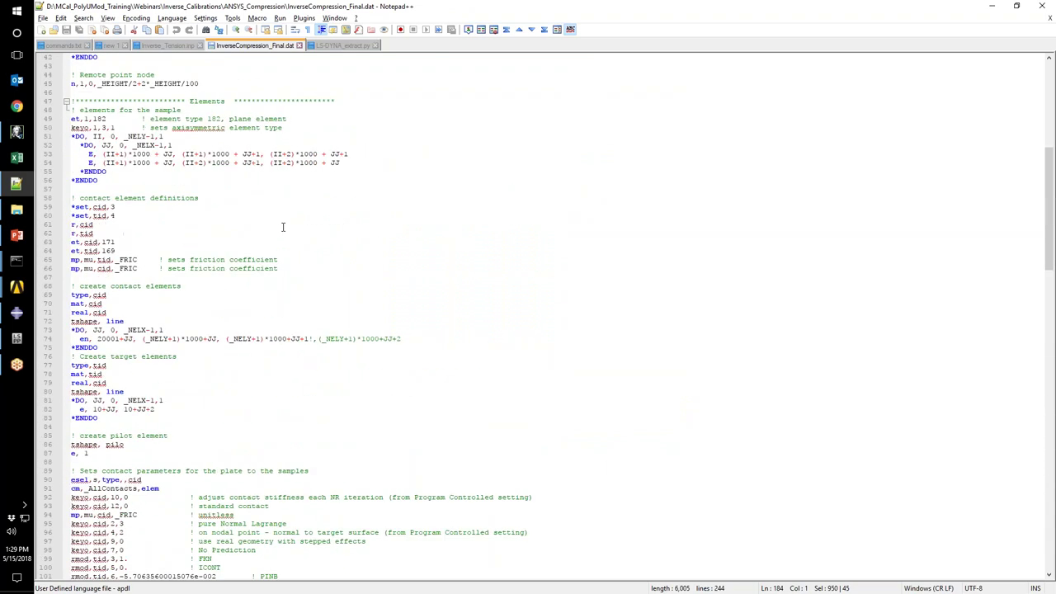
{"action": "scroll", "coordinate": [282, 227], "scroll_direction": "up", "scroll_amount": 4}
{"action": "scroll", "coordinate": [282, 231], "scroll_direction": "down", "scroll_amount": 8}
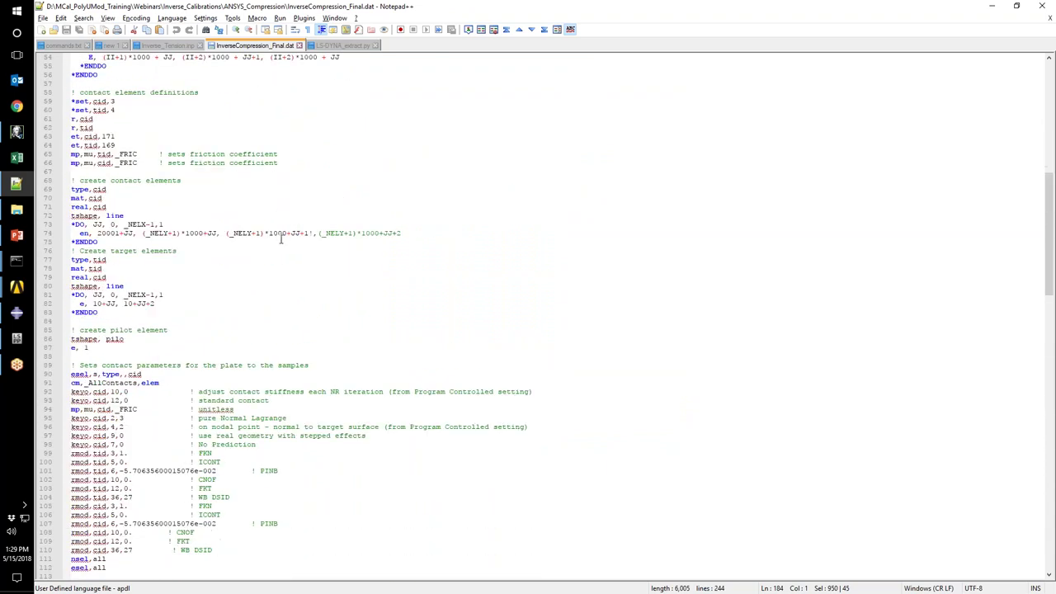
- Highlight the _FRIC=0.01 friction coefficient line, then return to MCalibration
{"action": "left_click_drag", "start_coordinate": [142, 410], "coordinate": [116, 410]}
{"action": "scroll", "coordinate": [439, 364], "scroll_direction": "up", "scroll_amount": 18}
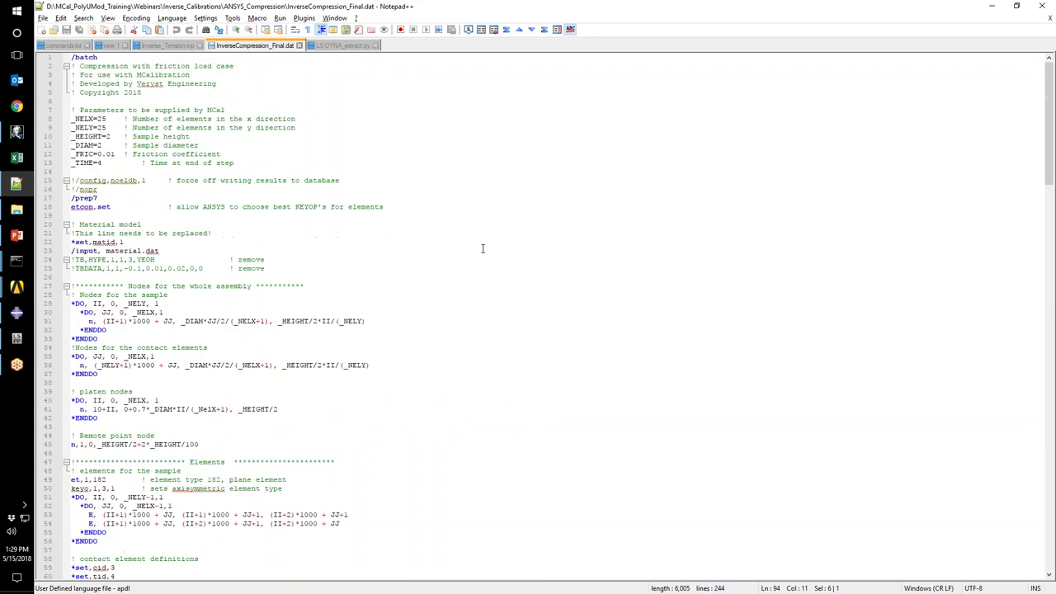
{"action": "left_click", "coordinate": [122, 155]}
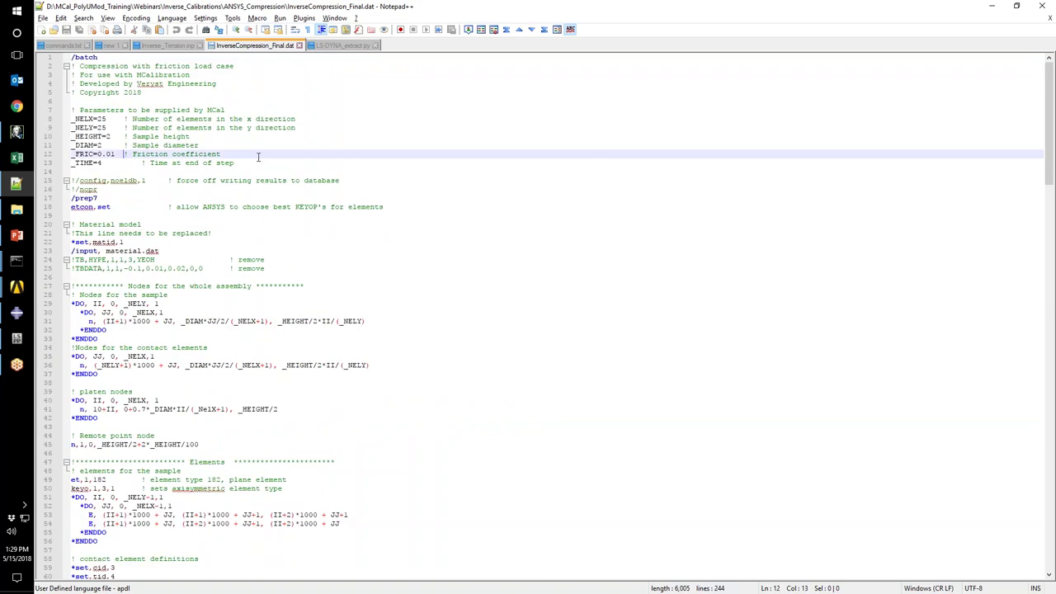
{"action": "left_click", "coordinate": [49, 154]}
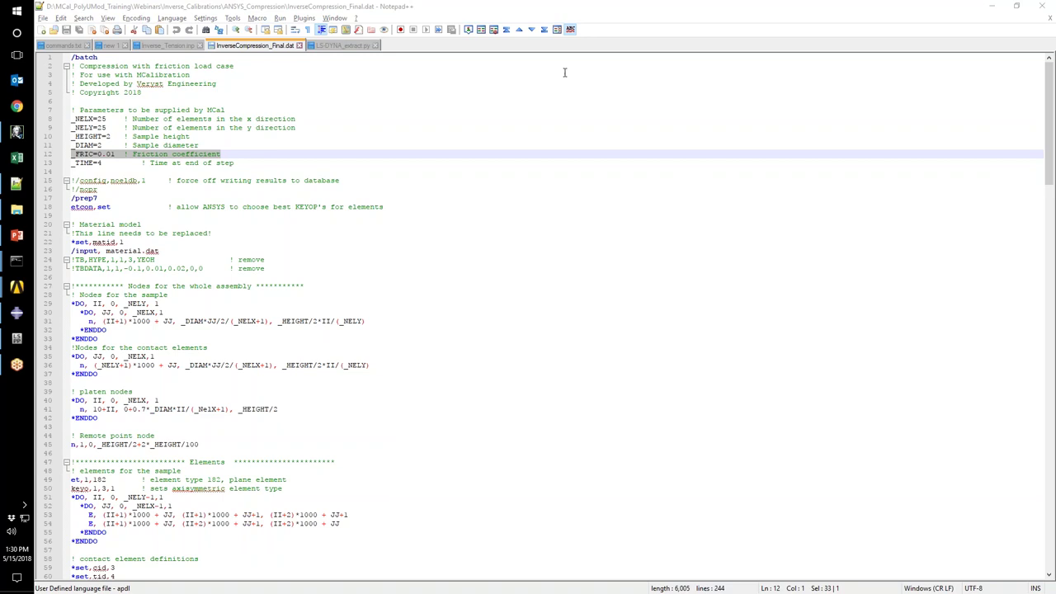
{"action": "left_click", "coordinate": [17, 132]}
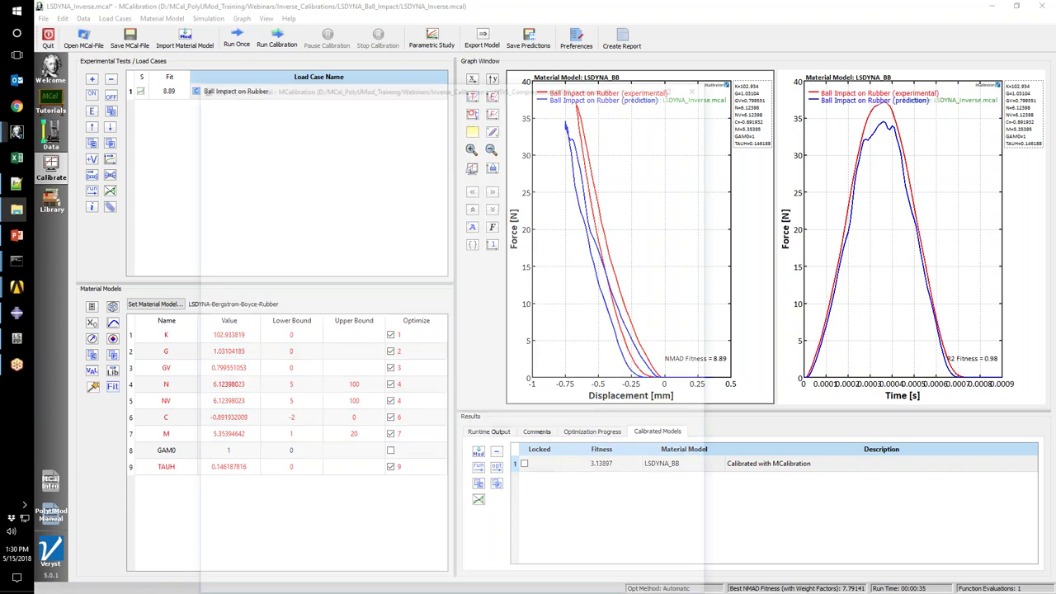
- Maximize the ANSYS_Inverse calibration, select the D parameter's starting value, then return to PowerPoint
{"action": "double_click", "coordinate": [559, 85]}
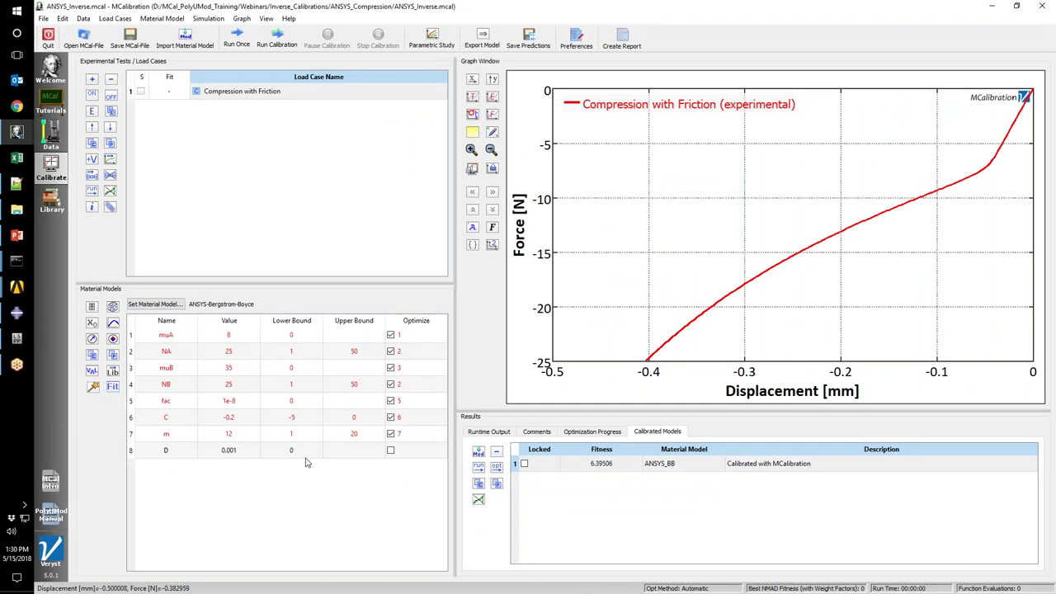
{"action": "left_click", "coordinate": [250, 453]}
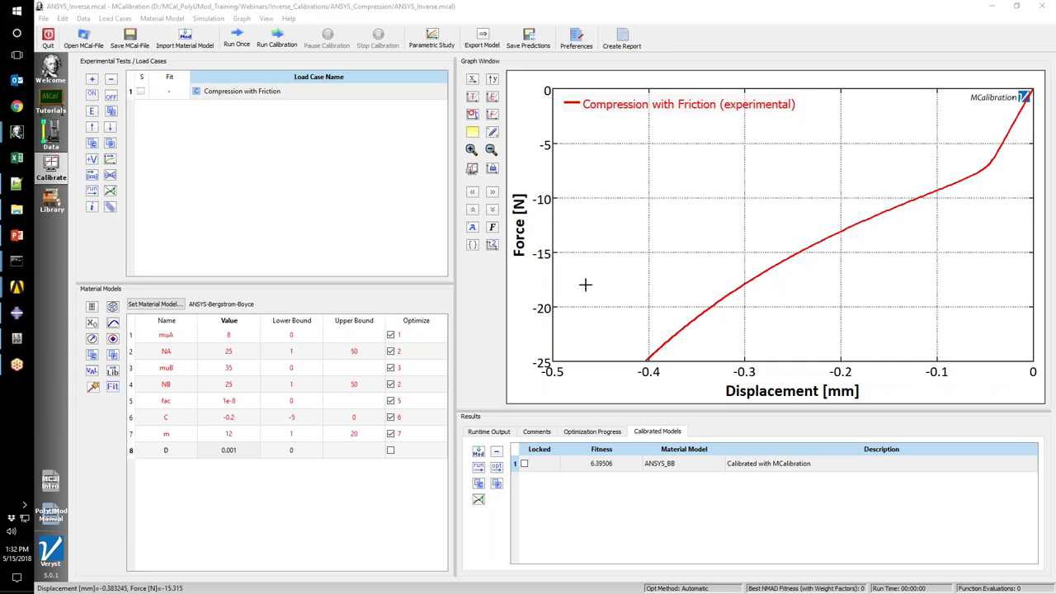
{"action": "left_click", "coordinate": [17, 235]}
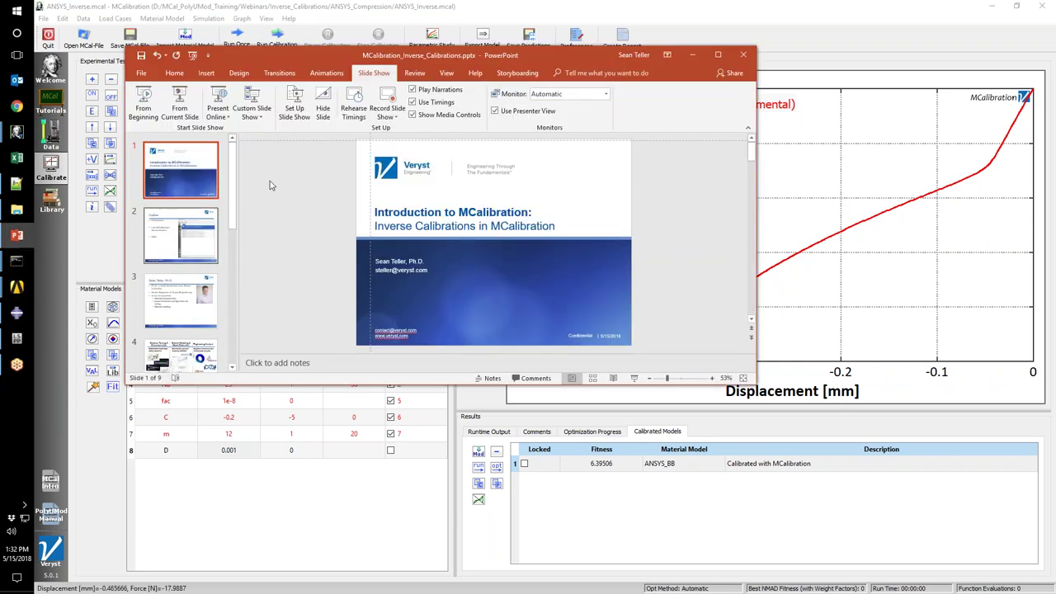
- Maximize PowerPoint and start the slide show on the title slide for Q&A
{"action": "double_click", "coordinate": [504, 56]}
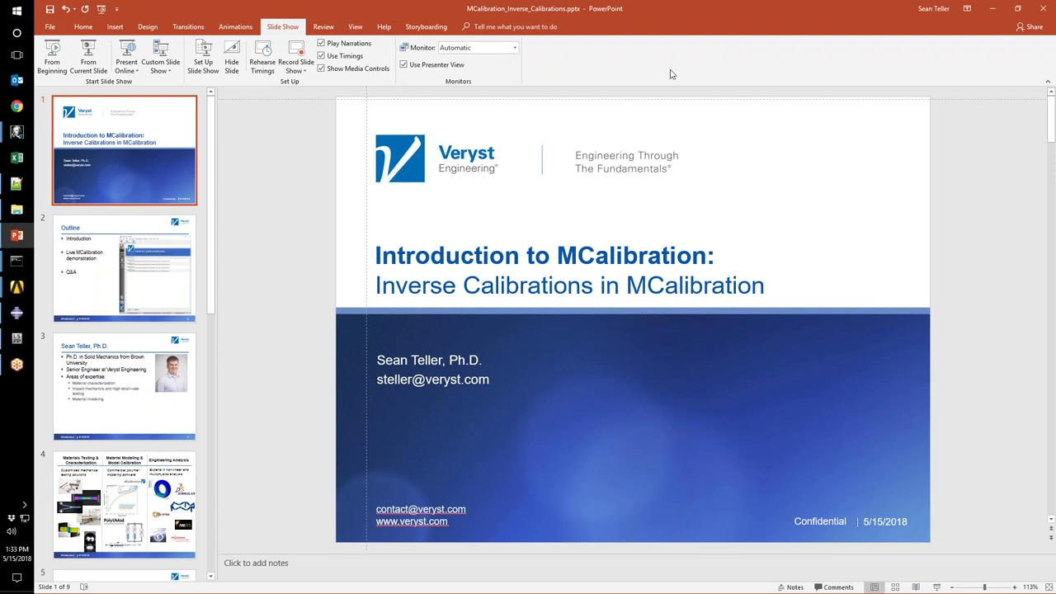
{"action": "key", "text": "F5"}
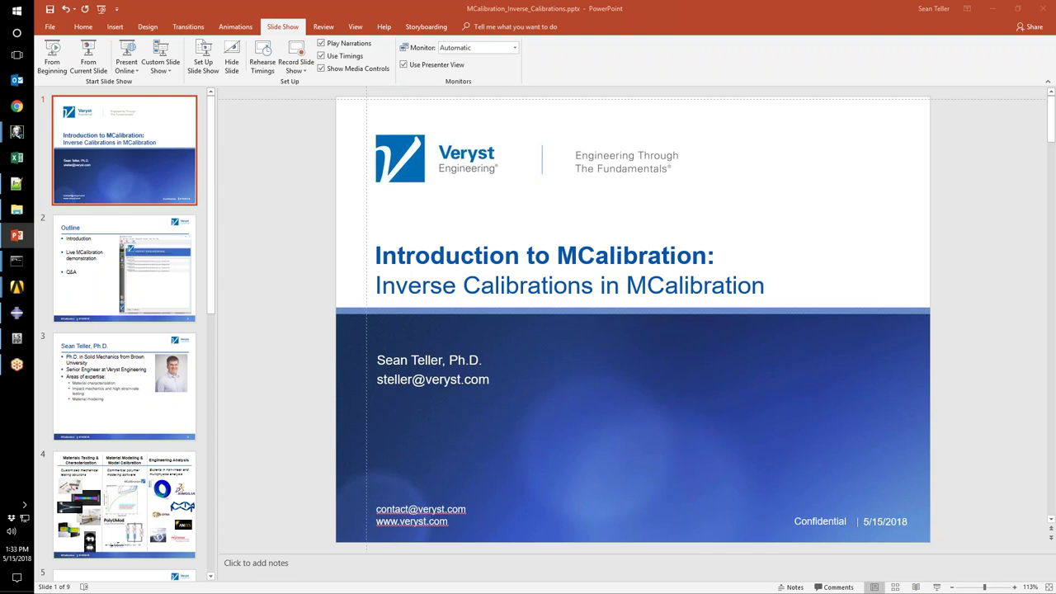